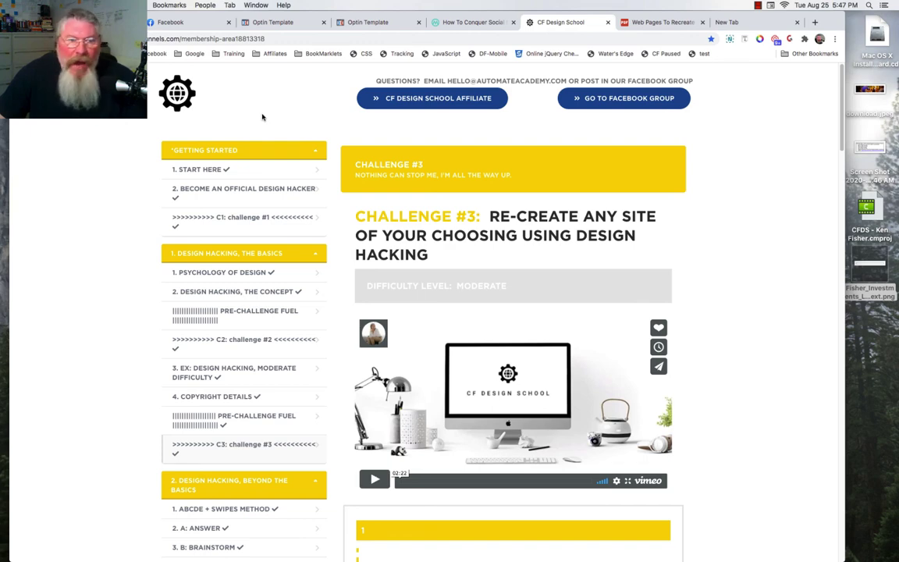
- Examine the original Mainstreethost ebook landing page from header to footer, and revisit the CF Design School Challenge #3 lesson
left_click(468, 22)
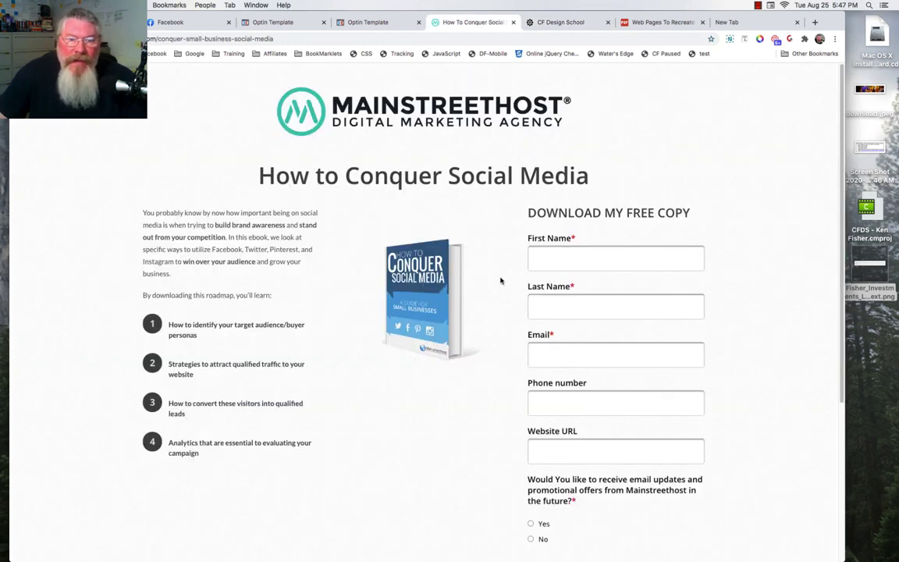
left_click(551, 23)
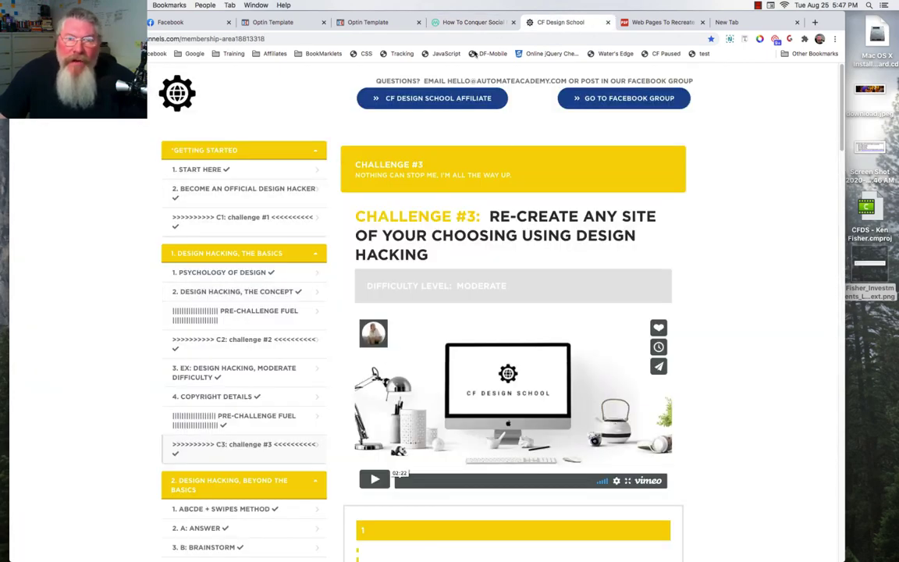
left_click(466, 25)
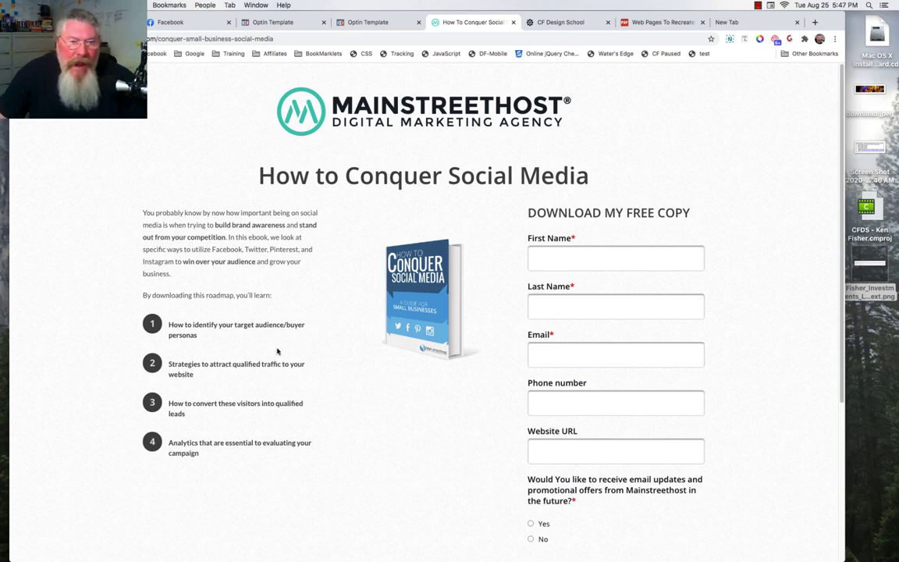
scroll(575, 452, "down", 5)
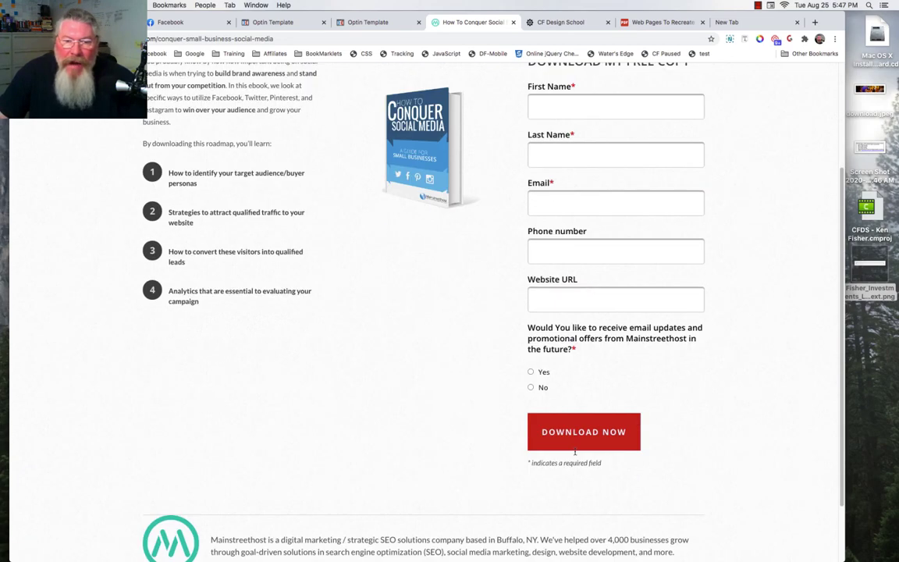
scroll(576, 452, "down", 3)
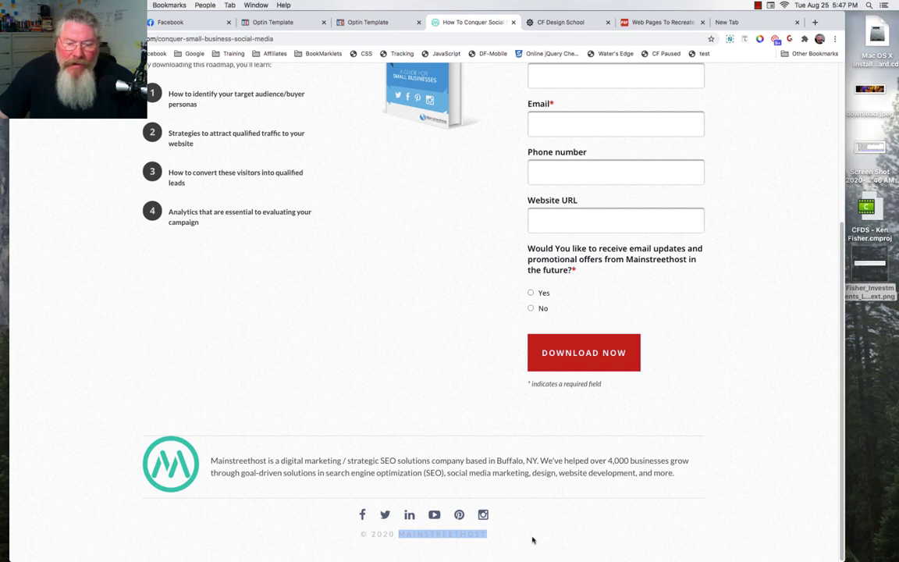
scroll(425, 350, "up", 8)
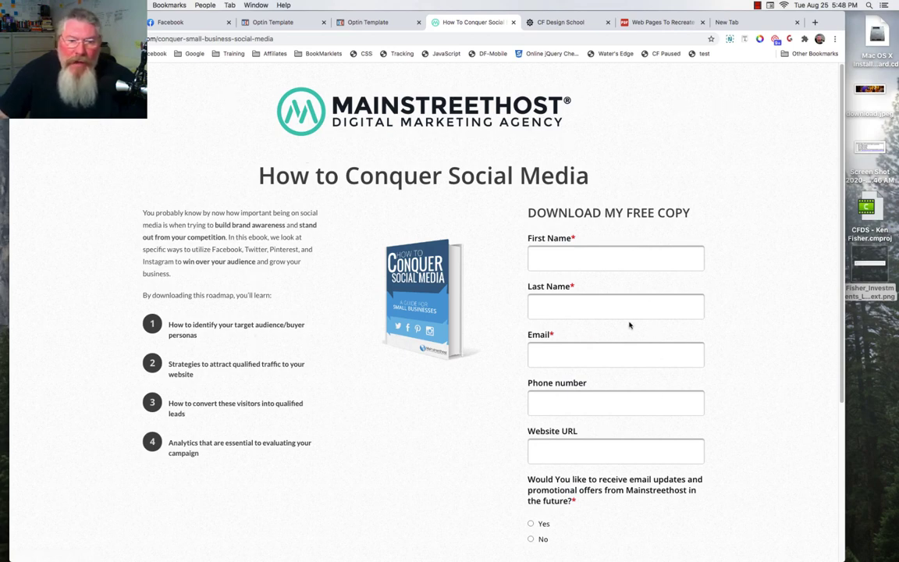
scroll(600, 292, "down", 1)
scroll(600, 292, "down", 5)
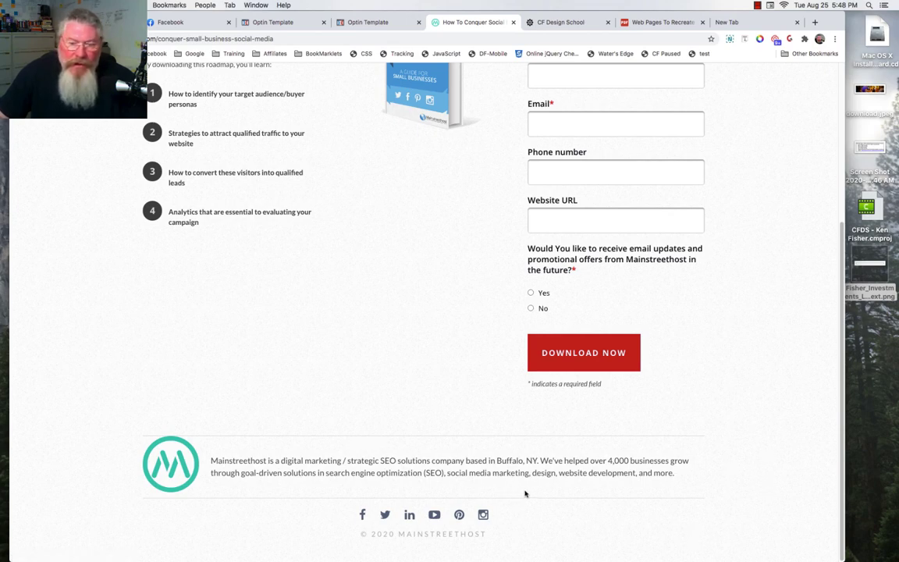
scroll(422, 394, "up", 5)
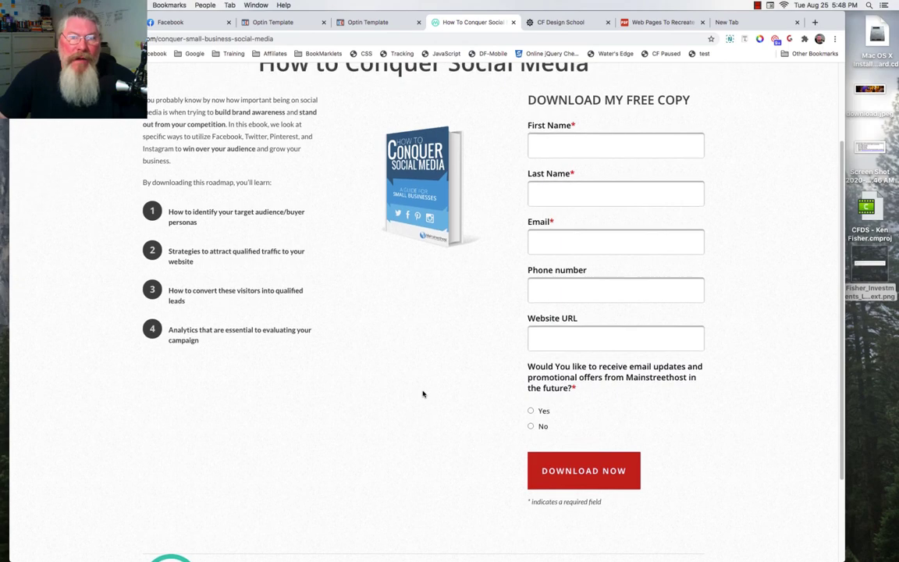
- Review the rebuilt ClickFunnels opt-in page down to its footer icons and compare it with the original Mainstreethost page
left_click(362, 22)
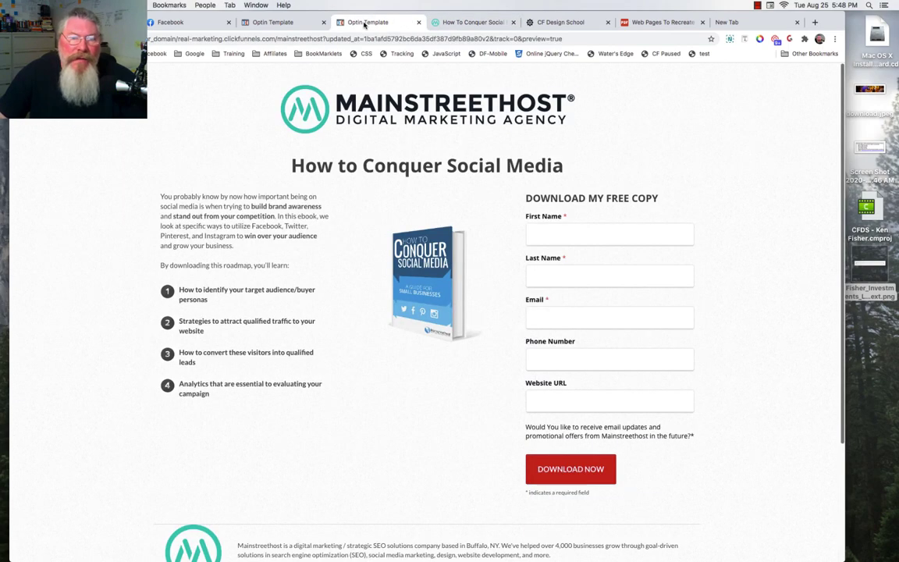
scroll(419, 279, "down", 5)
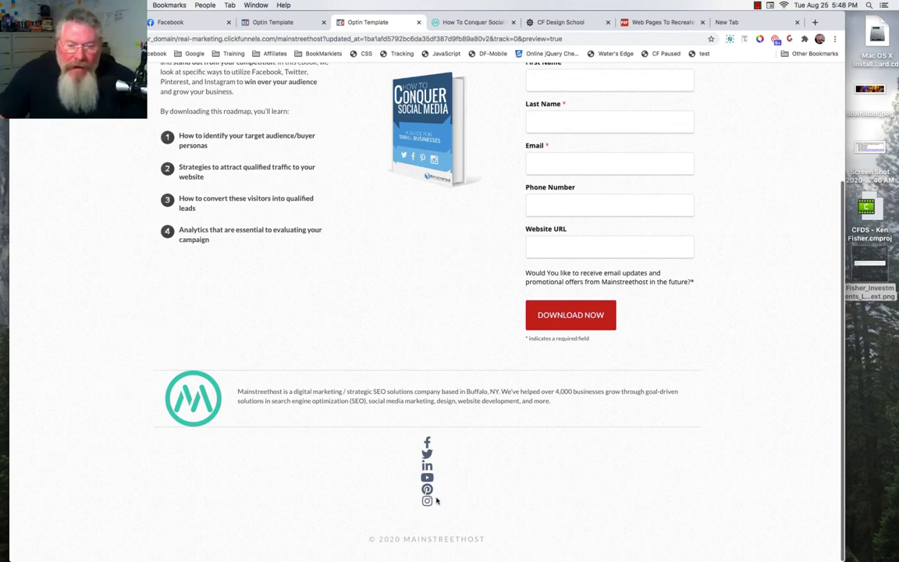
scroll(437, 499, "up", 4)
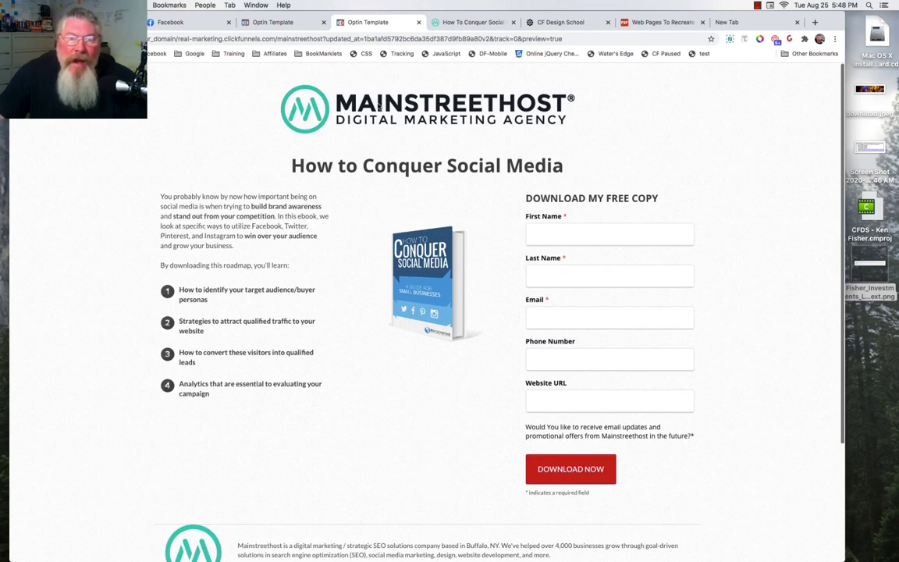
left_click(454, 24)
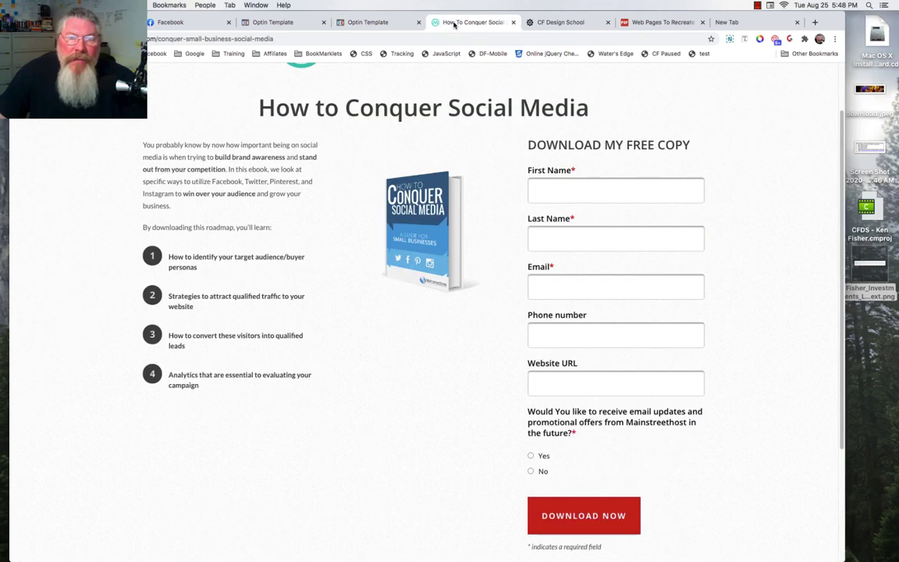
scroll(410, 232, "up", 2)
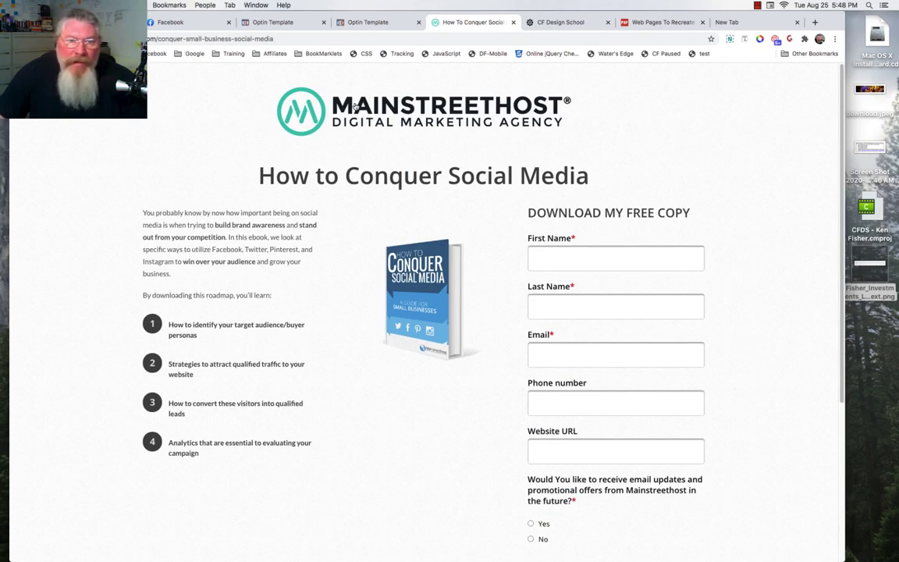
- Check the logo, ebook cover and footer emblem on the original page as images, and review the form and footer layout
left_click_drag(355, 105, 807, 284)
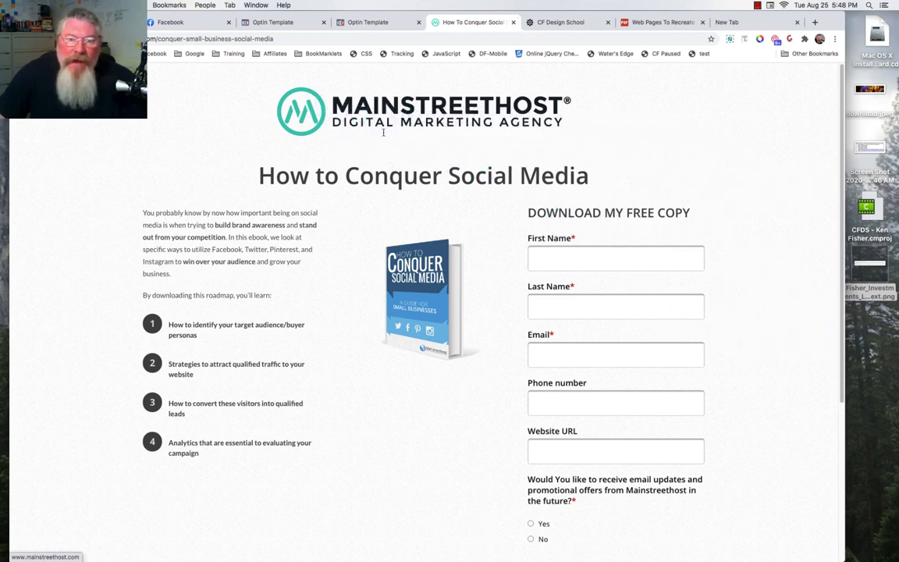
left_click_drag(370, 264, 780, 380)
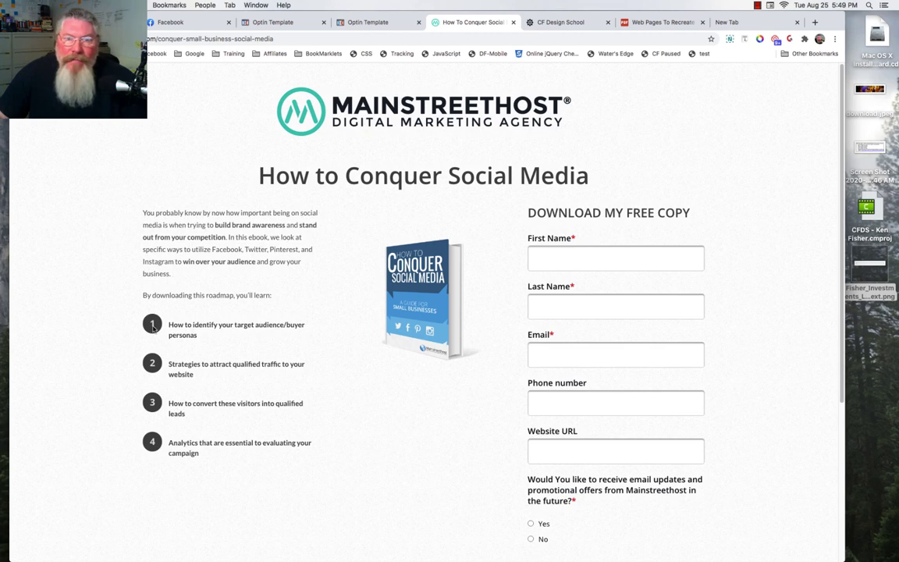
scroll(153, 328, "down", 5)
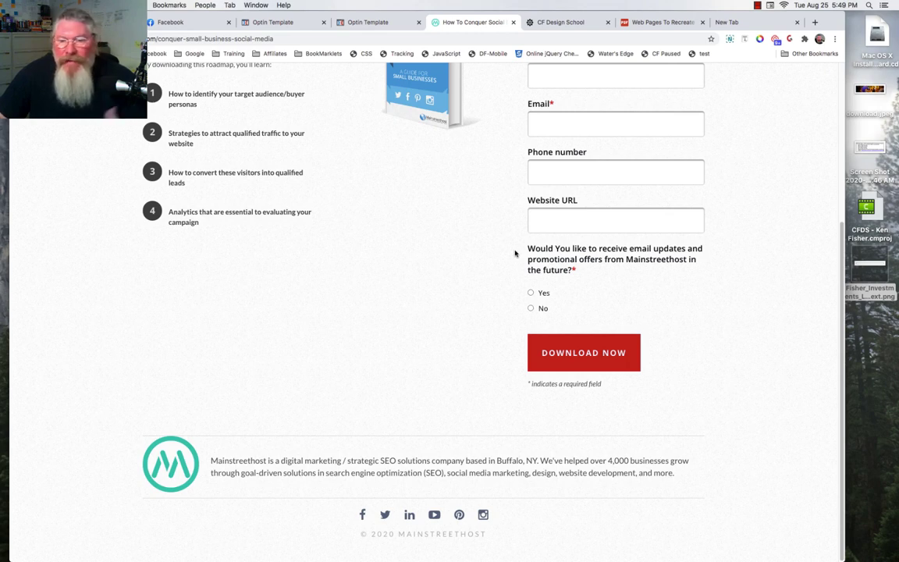
scroll(423, 283, "up", 5)
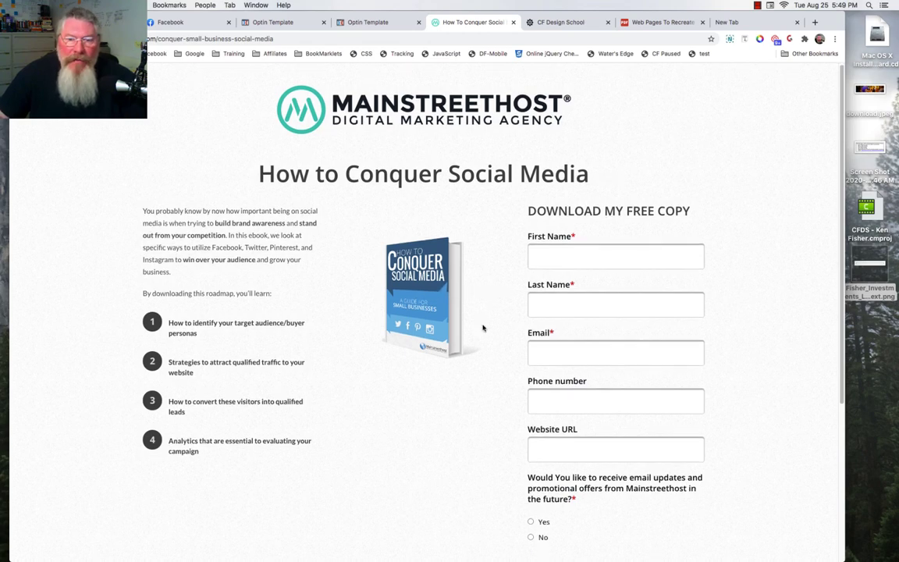
scroll(482, 327, "down", 4)
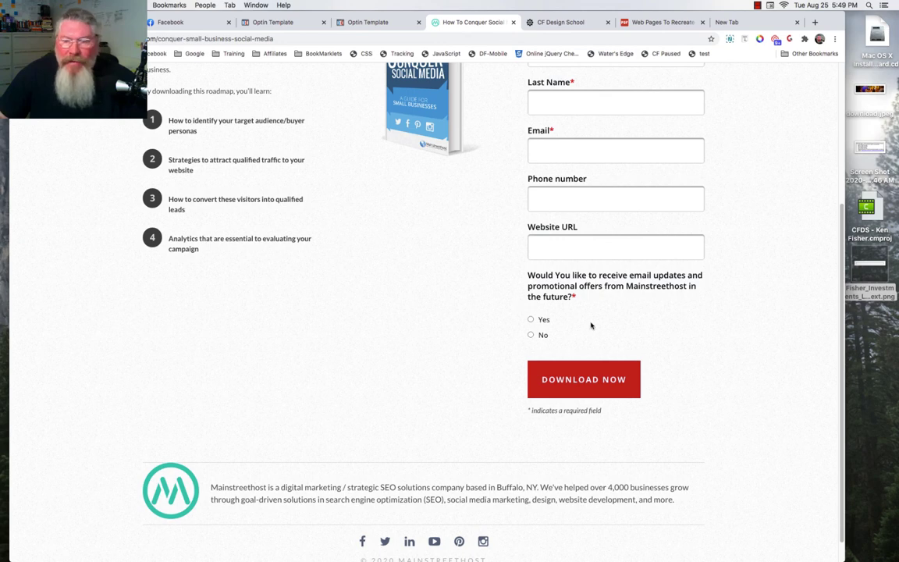
scroll(360, 286, "down", 1)
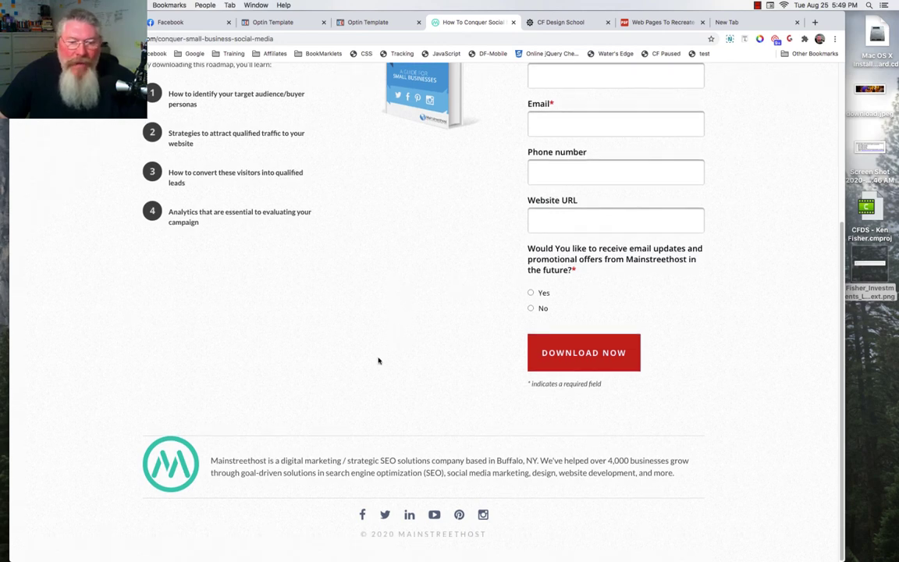
left_click_drag(170, 468, 285, 379)
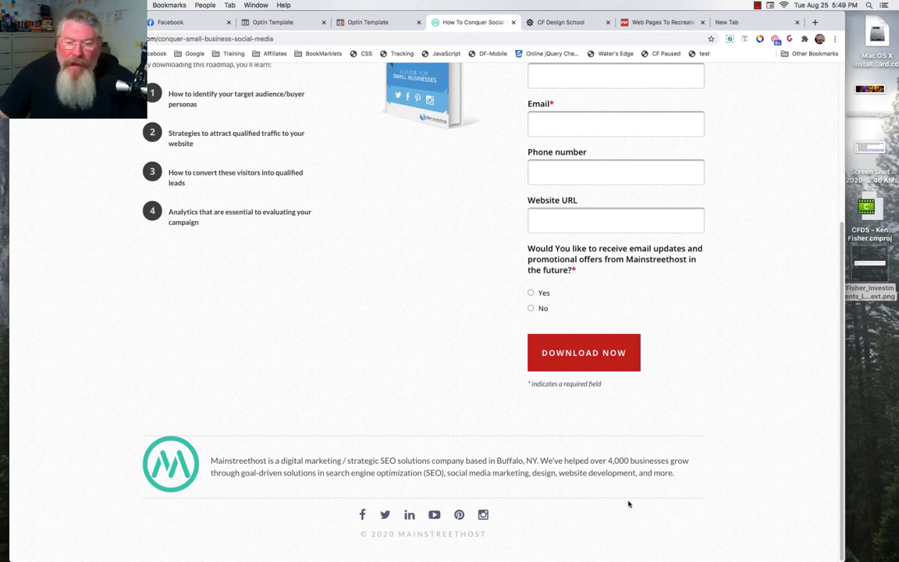
scroll(464, 387, "up", 5)
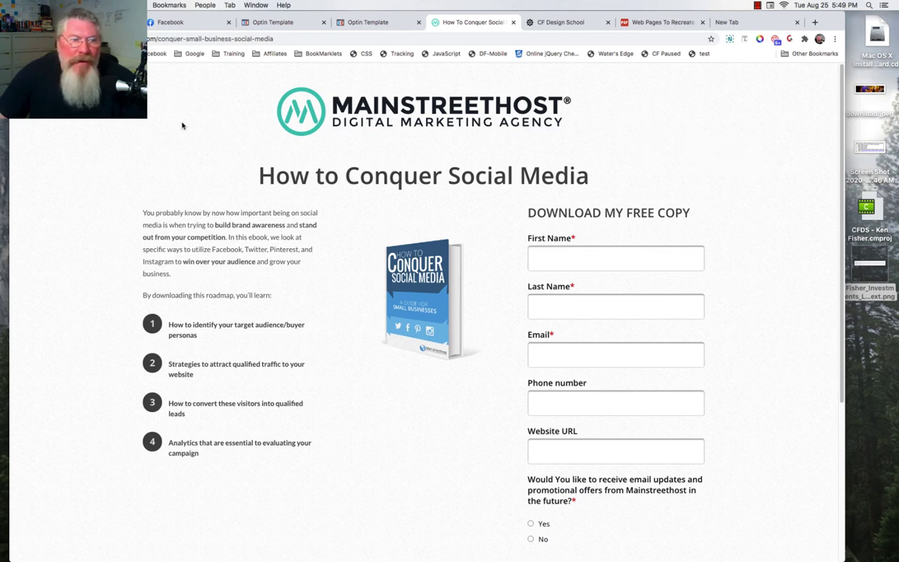
- Inspect the original page's code and select the body element to show its background styles
right_click(74, 107)
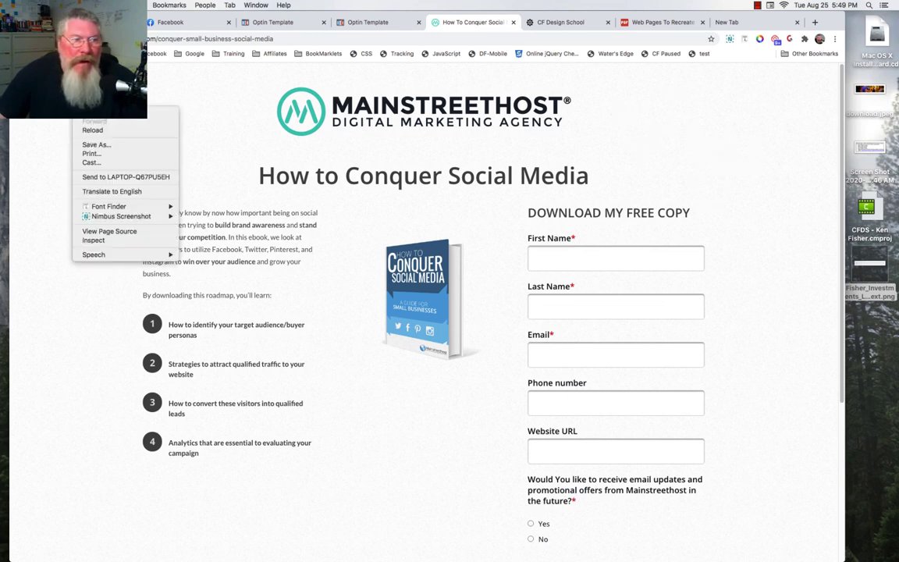
left_click(94, 241)
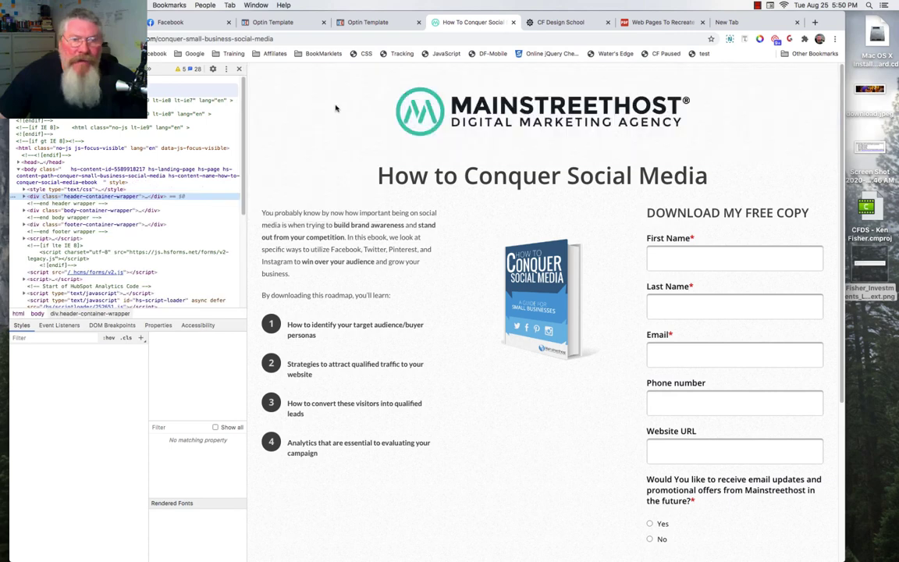
right_click(305, 105)
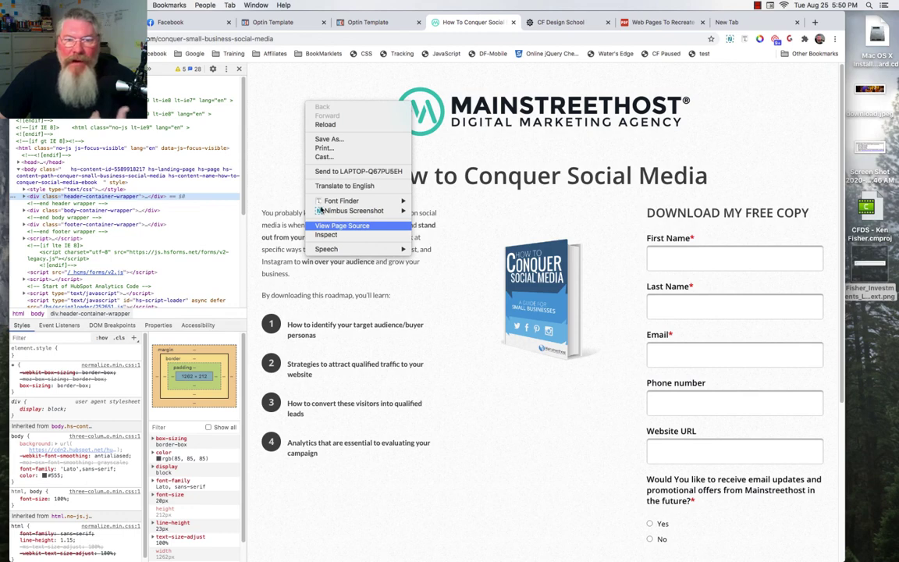
left_click(248, 126)
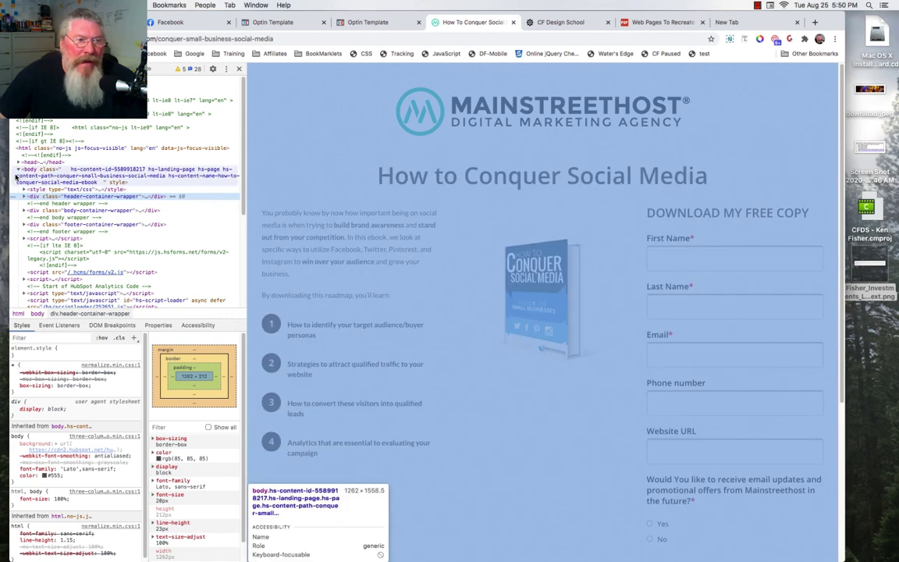
left_click(50, 176)
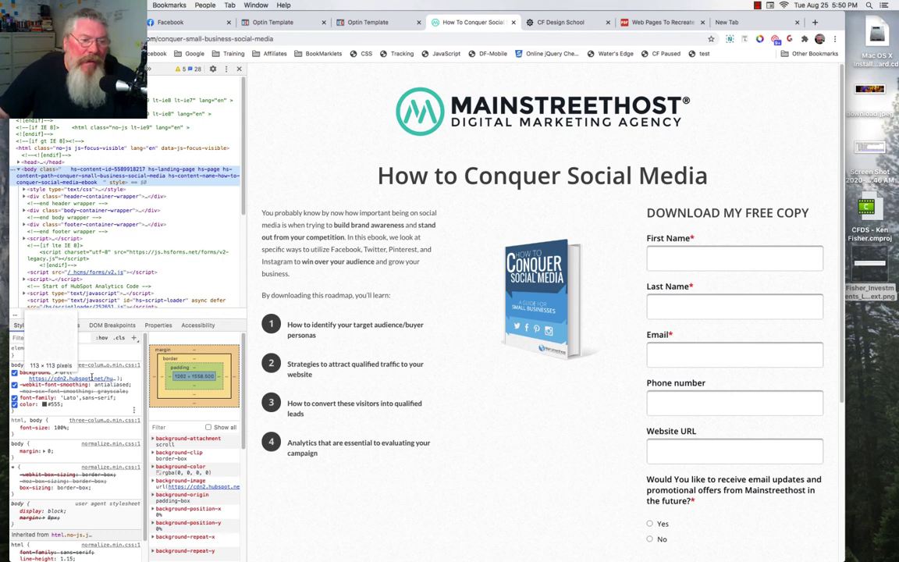
- Copy the link address of the body's background image and open paper-bg.jpg in the empty browser tab
right_click(92, 377)
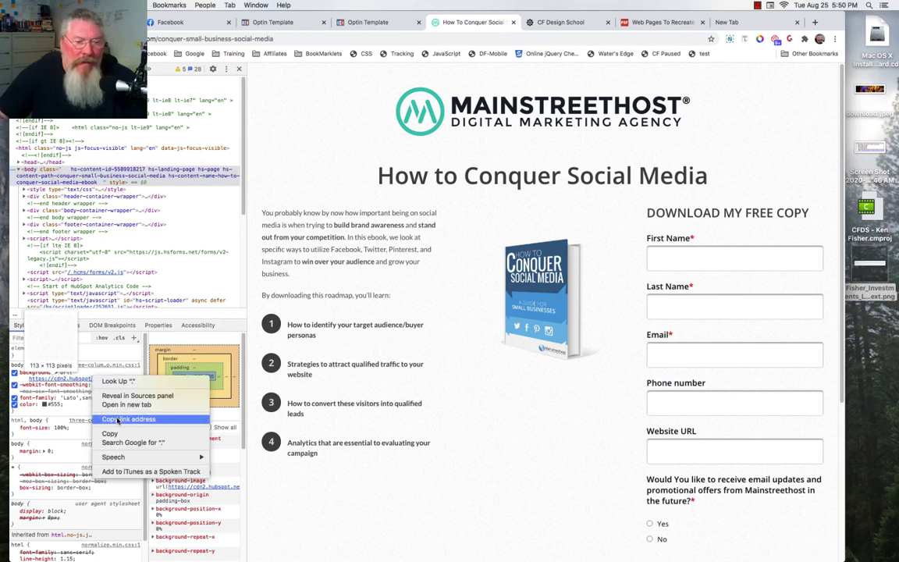
left_click(117, 420)
left_click(747, 23)
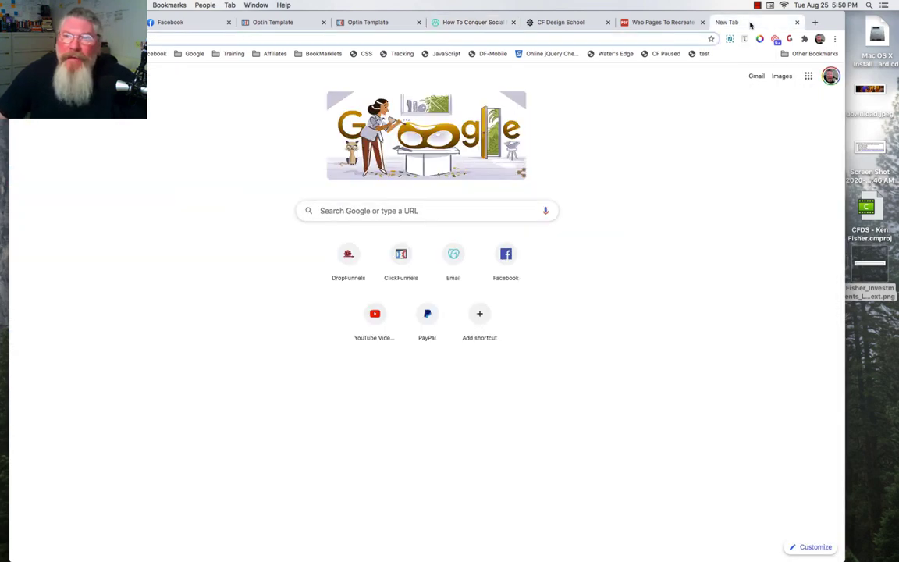
left_click(529, 39)
right_click(523, 37)
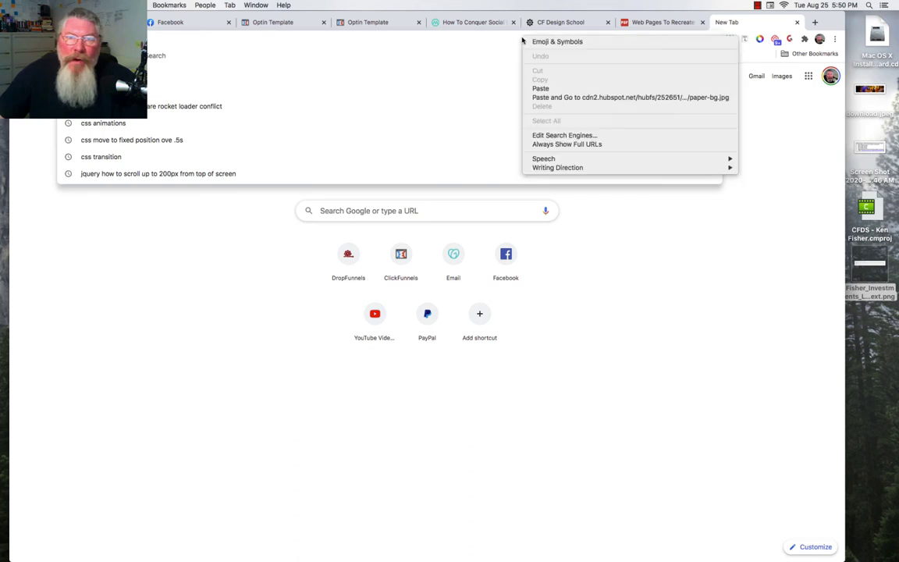
left_click(547, 98)
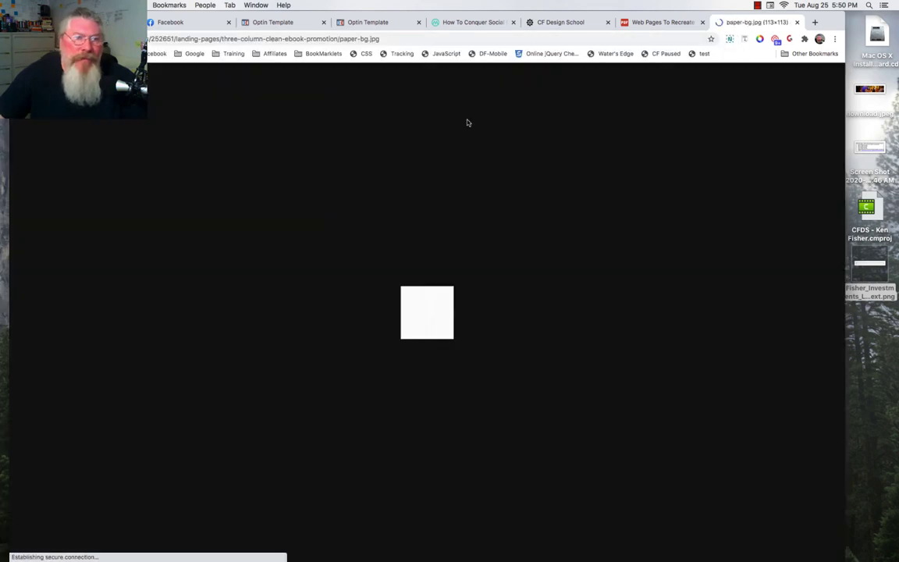
right_click(427, 301)
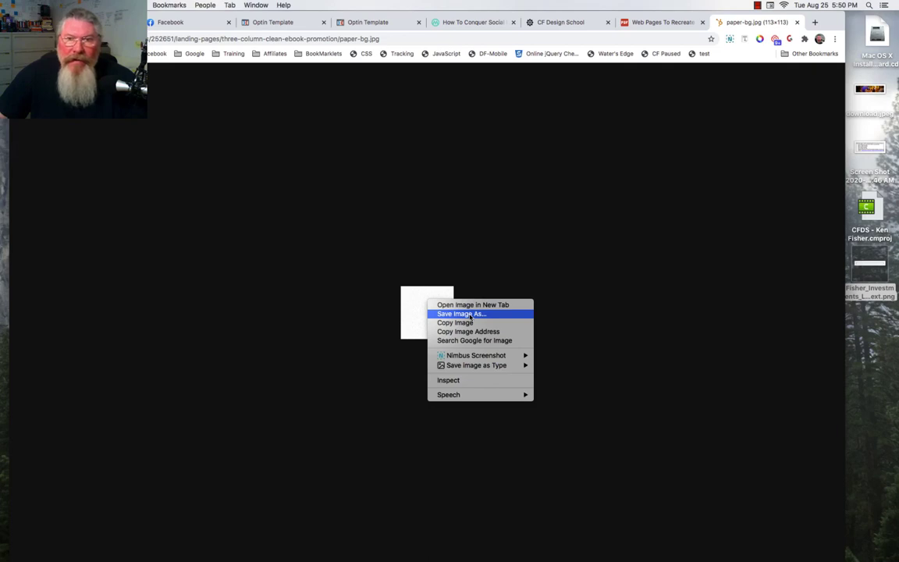
left_click(560, 206)
- Close the code inspector on the original page and compare its background with the rebuilt opt-in page
left_click(380, 24)
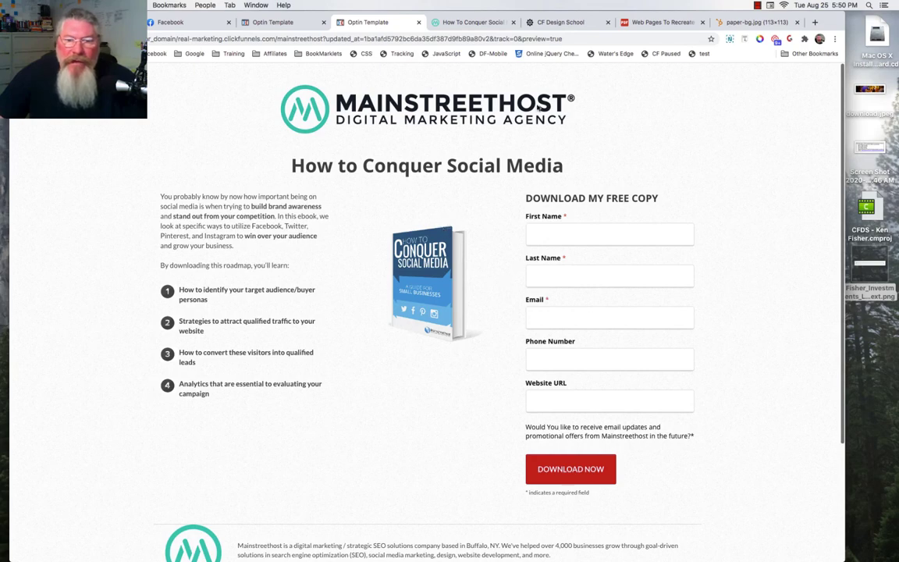
left_click(479, 23)
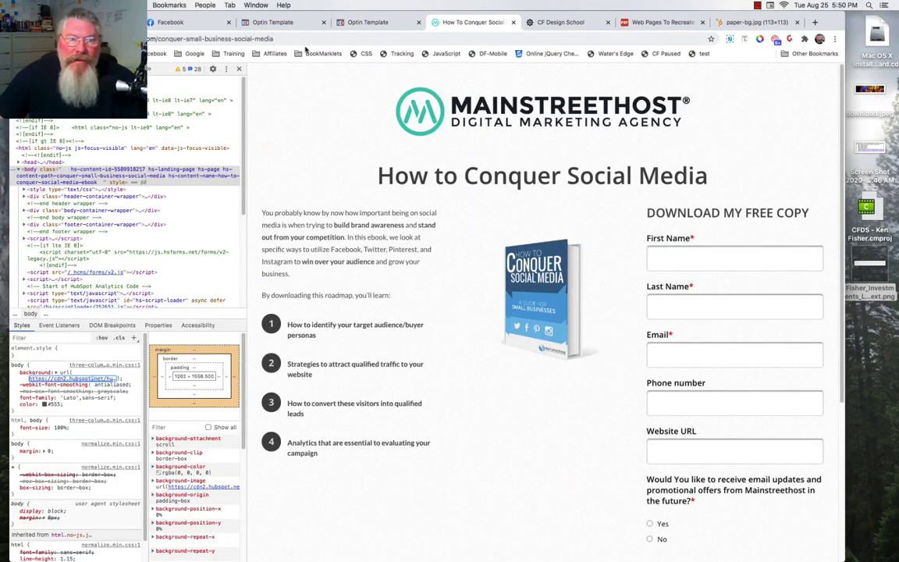
left_click(220, 63)
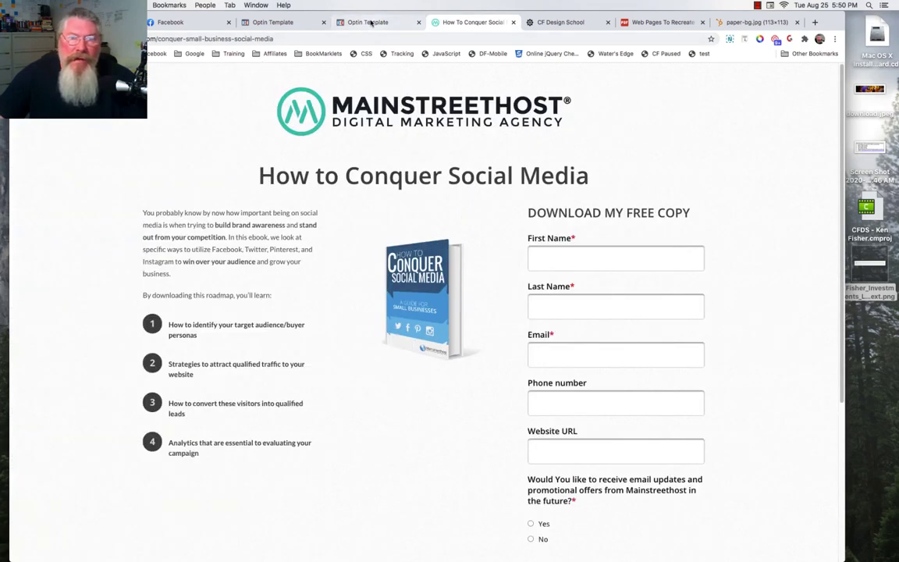
left_click(371, 24)
left_click(468, 22)
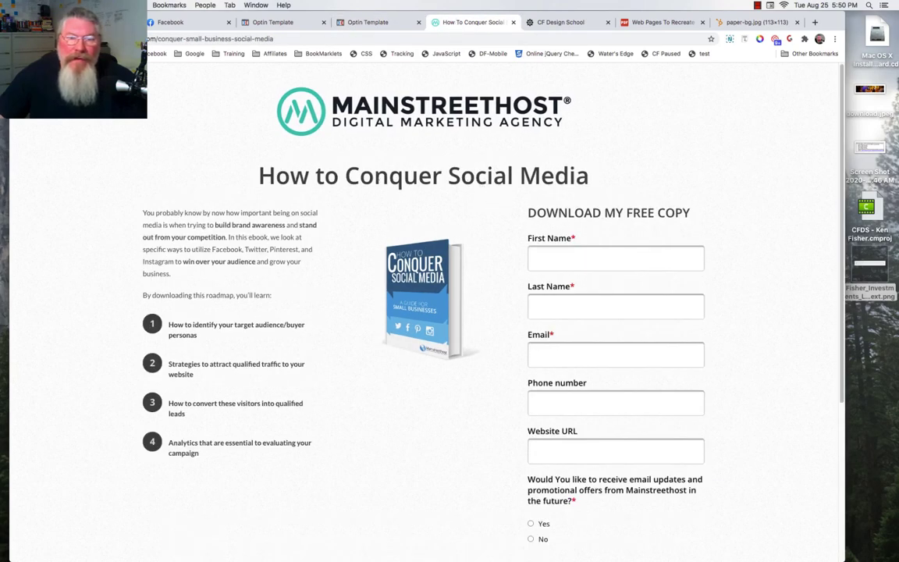
- Compare the rebuilt opt-in page preview with the original Mainstreethost page
left_click(345, 23)
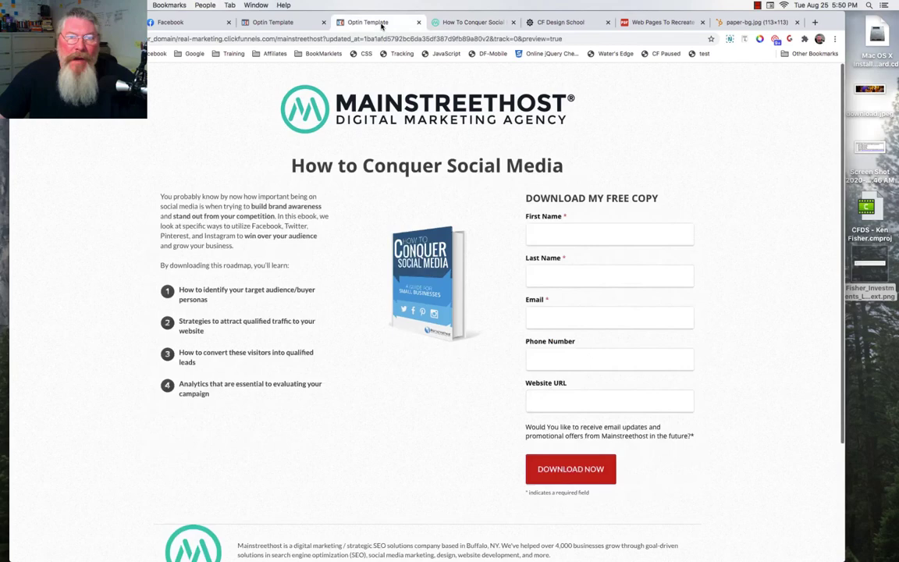
left_click(467, 25)
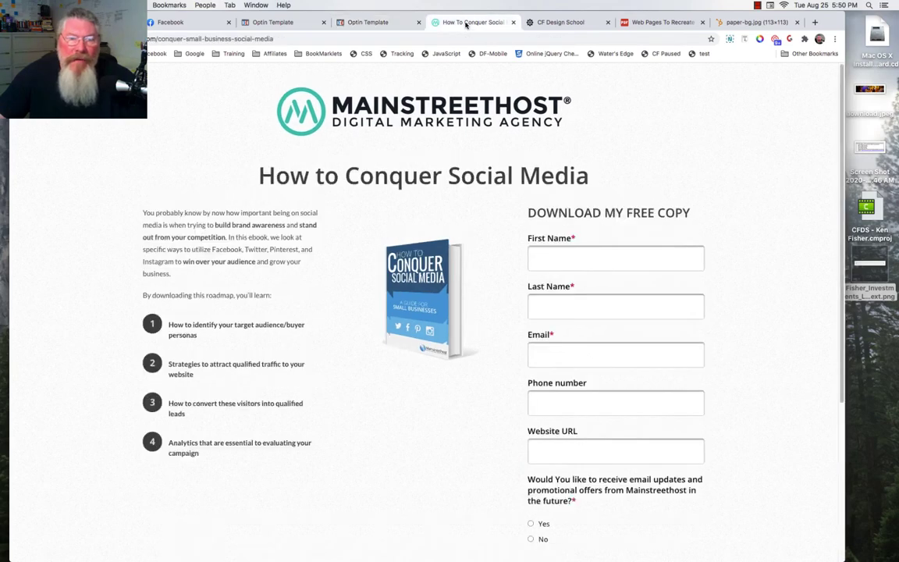
left_click(364, 23)
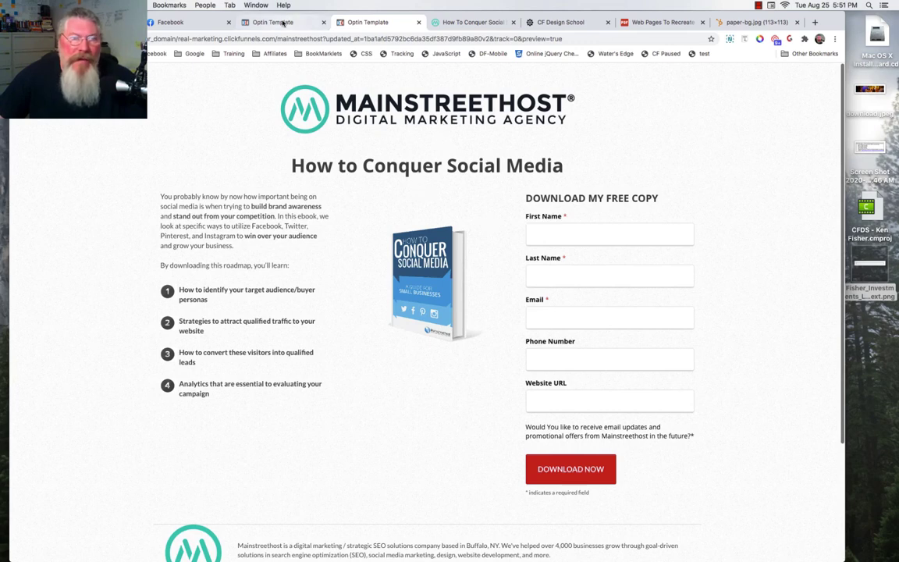
- Switch to the page editor and check the page background's image and its Repeat position option
left_click(283, 23)
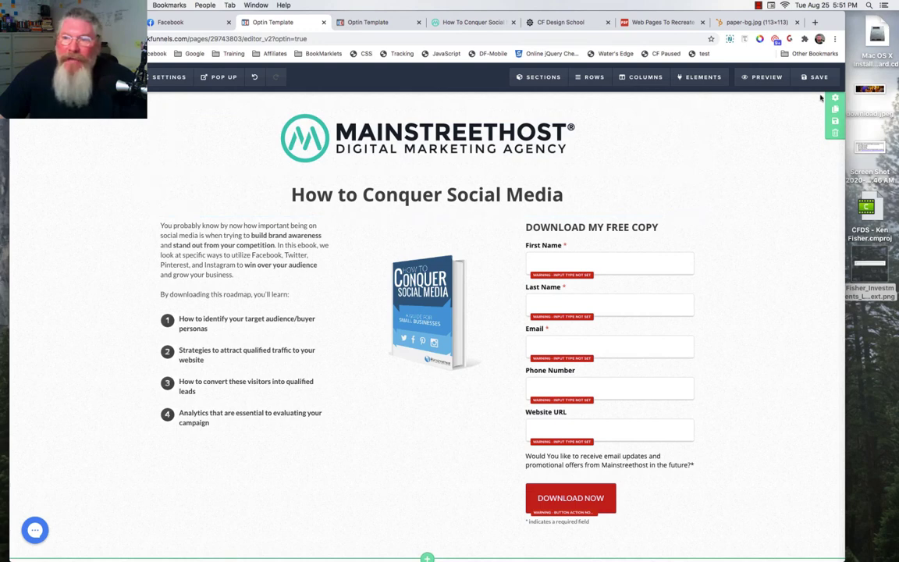
left_click(168, 78)
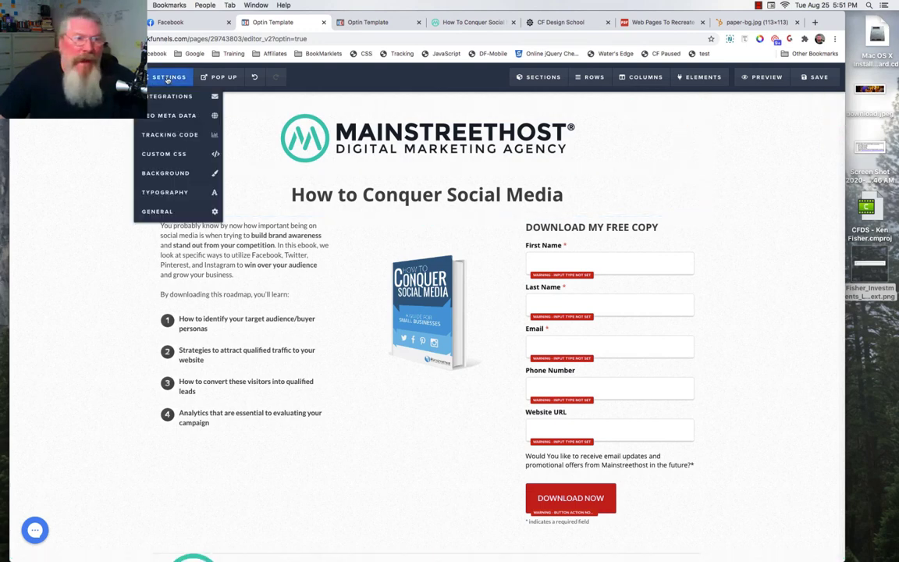
left_click(170, 178)
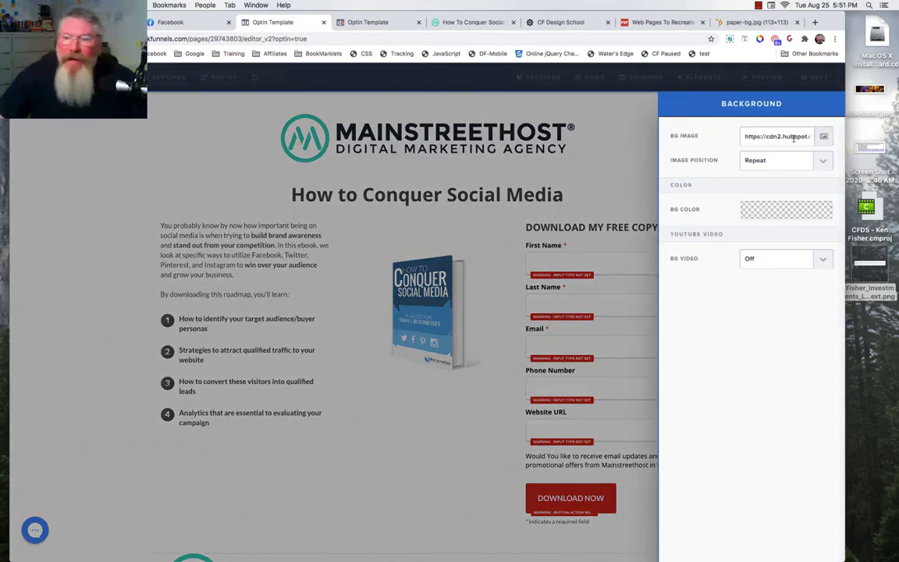
left_click(775, 161)
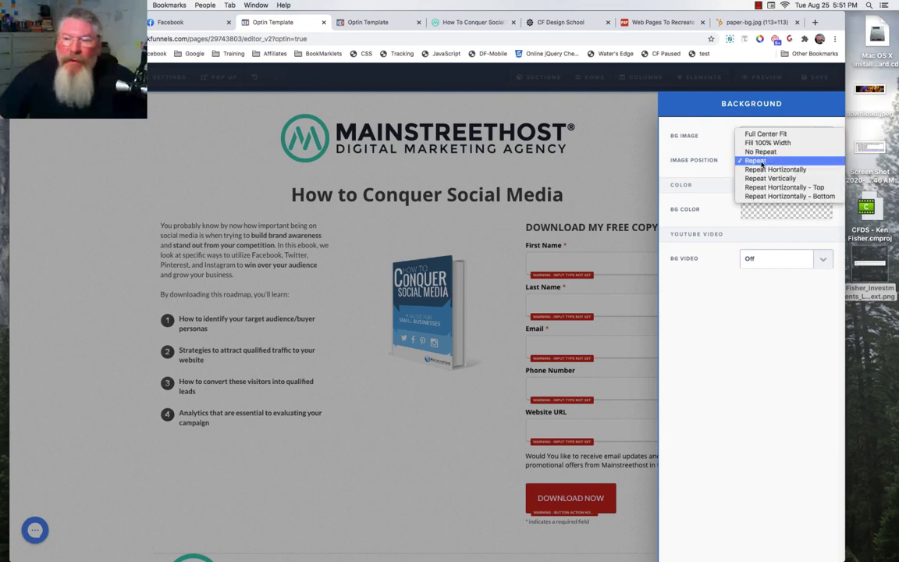
left_click(763, 161)
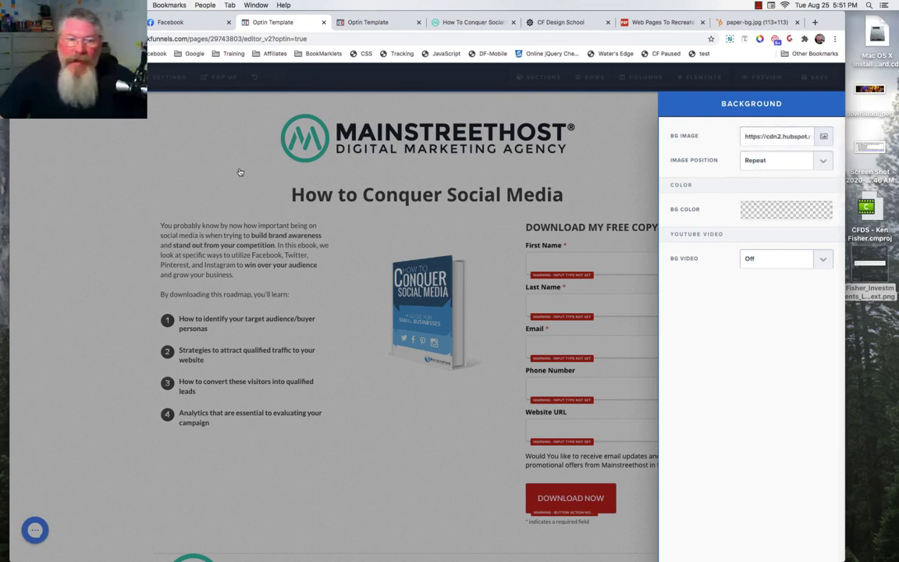
- Try the No Repeat position for the page background image and close the background settings
left_click(757, 159)
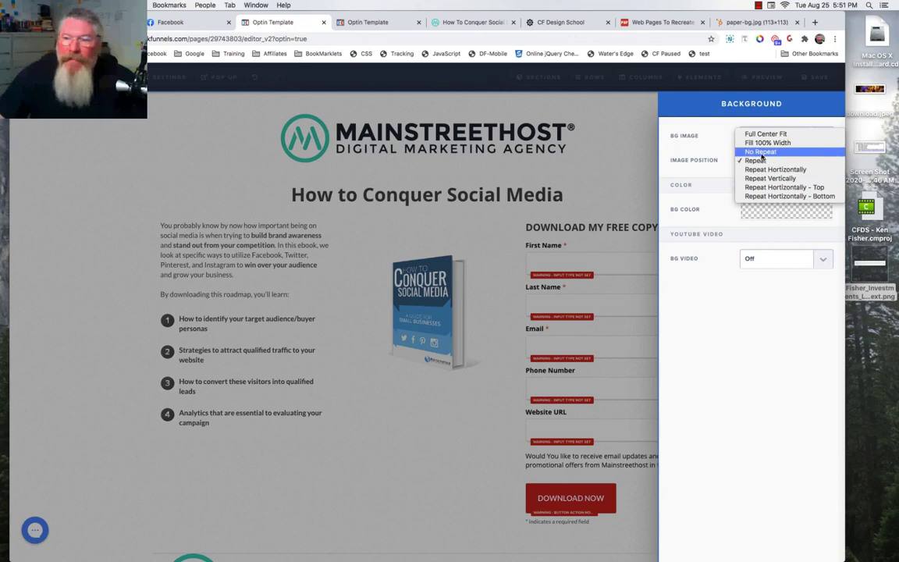
left_click(761, 152)
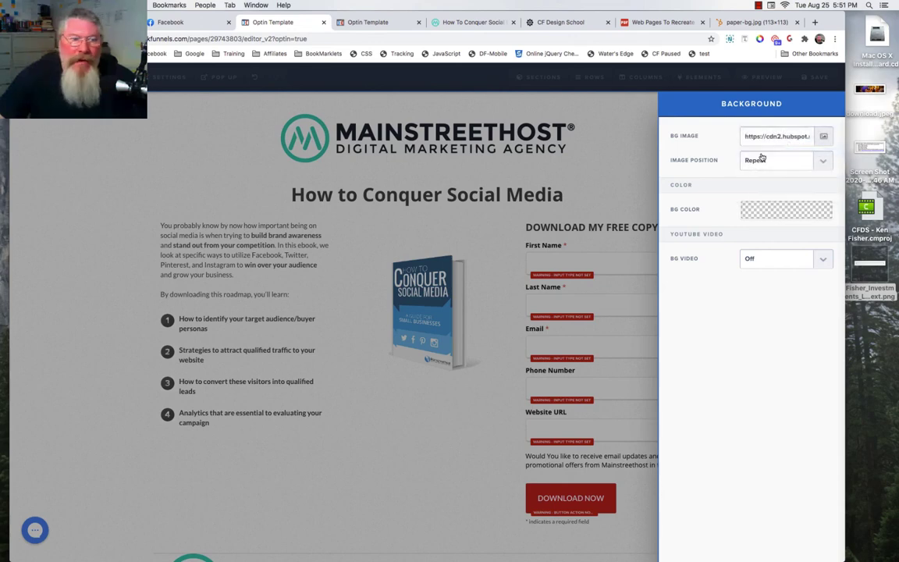
left_click(628, 181)
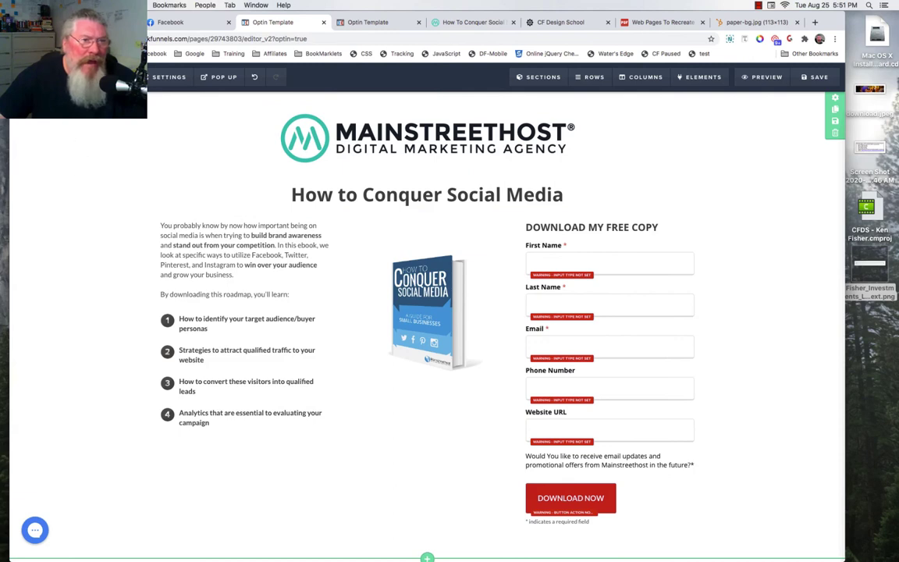
- Set the page background's image position back to Repeat and close the background settings
left_click(161, 76)
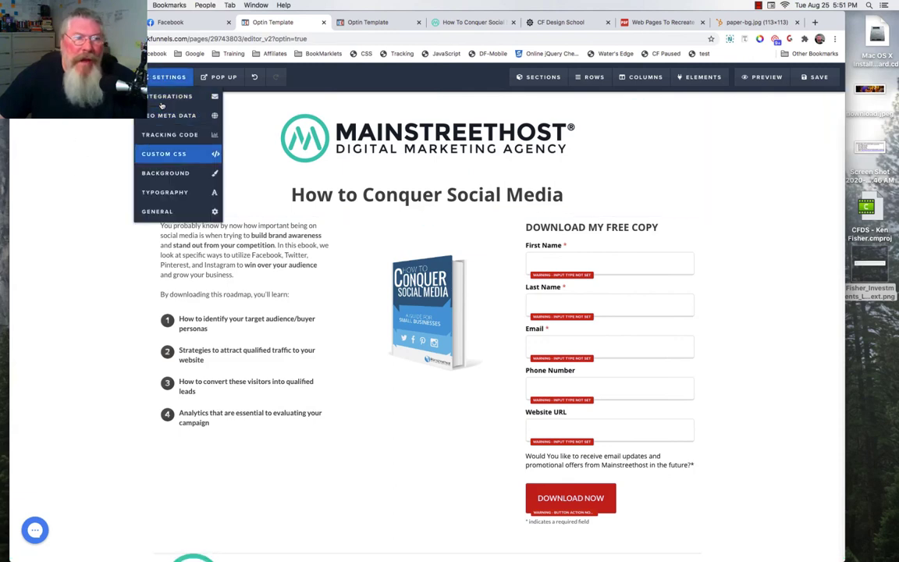
left_click(164, 173)
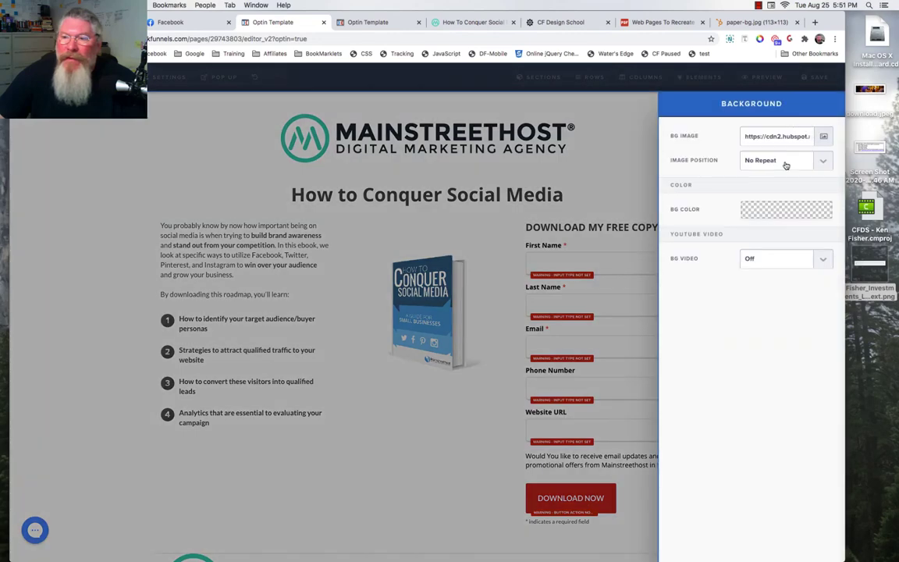
left_click(785, 165)
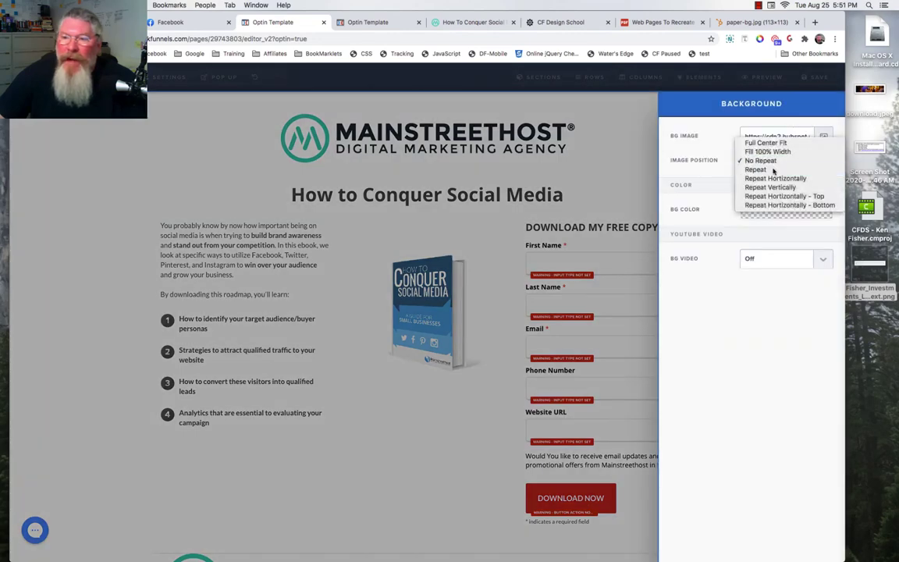
left_click(697, 168)
left_click(413, 153)
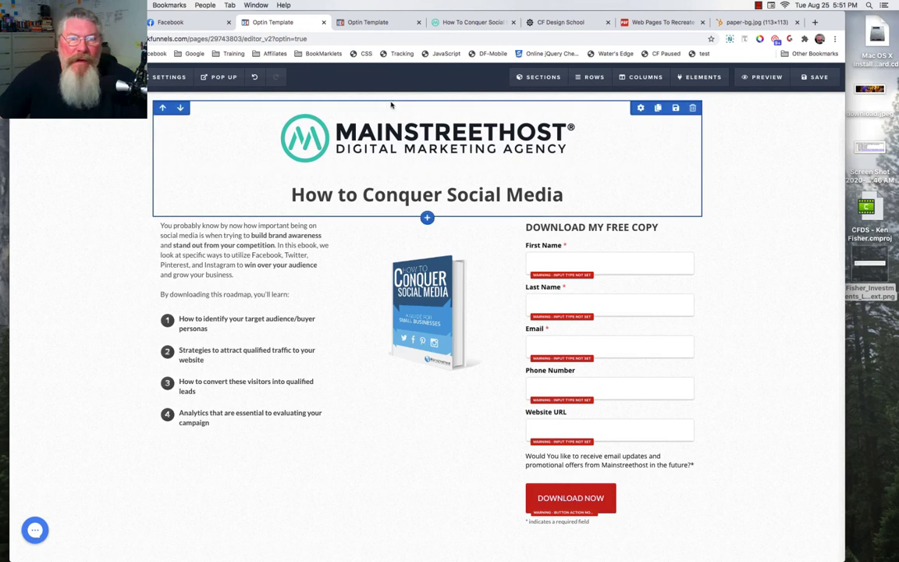
- Review the top row's background colour and advanced styles, and the image settings of the Mainstreethost logo
left_click(640, 109)
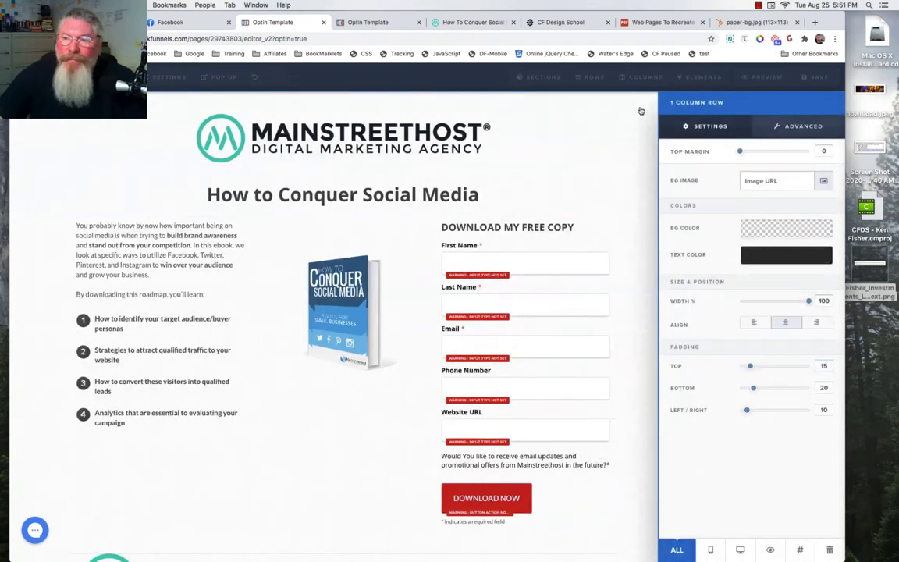
left_click(777, 229)
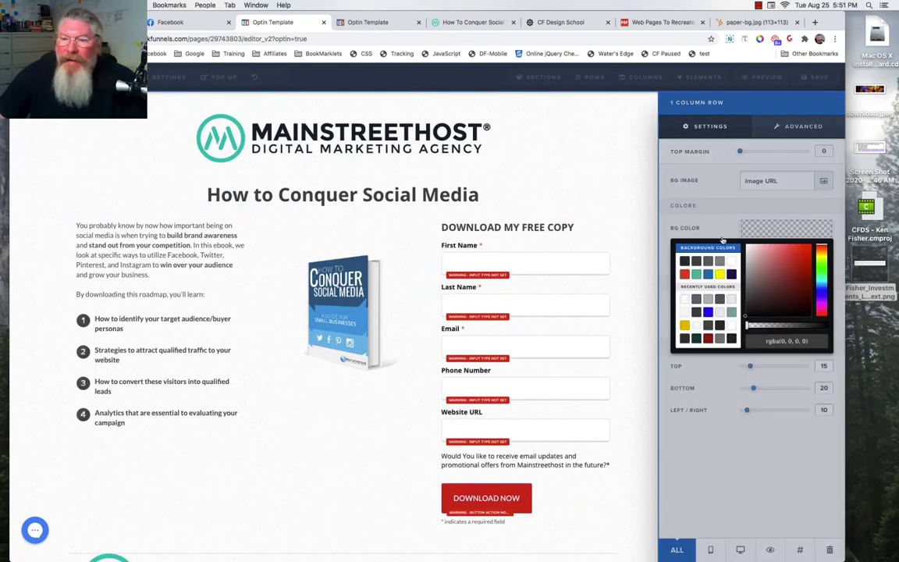
left_click(743, 331)
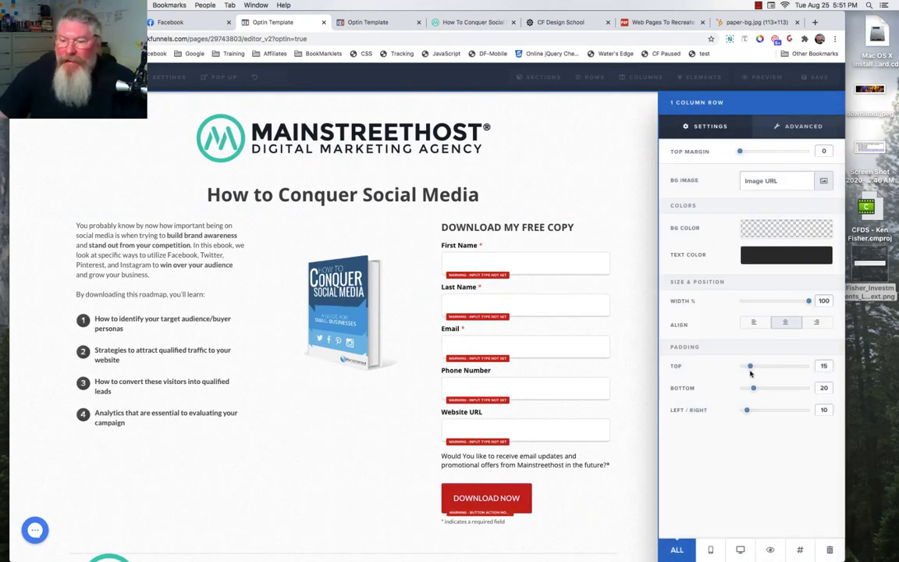
left_click(755, 126)
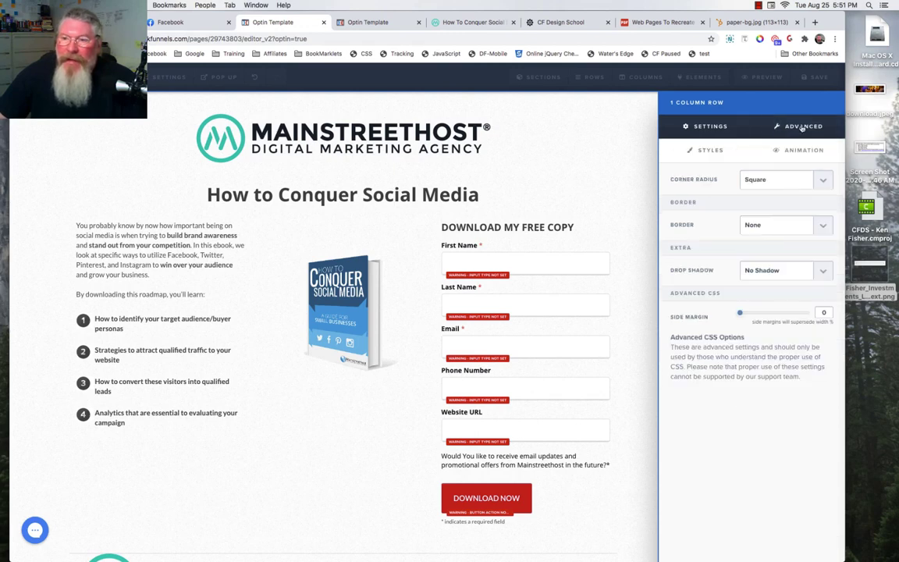
left_click(551, 146)
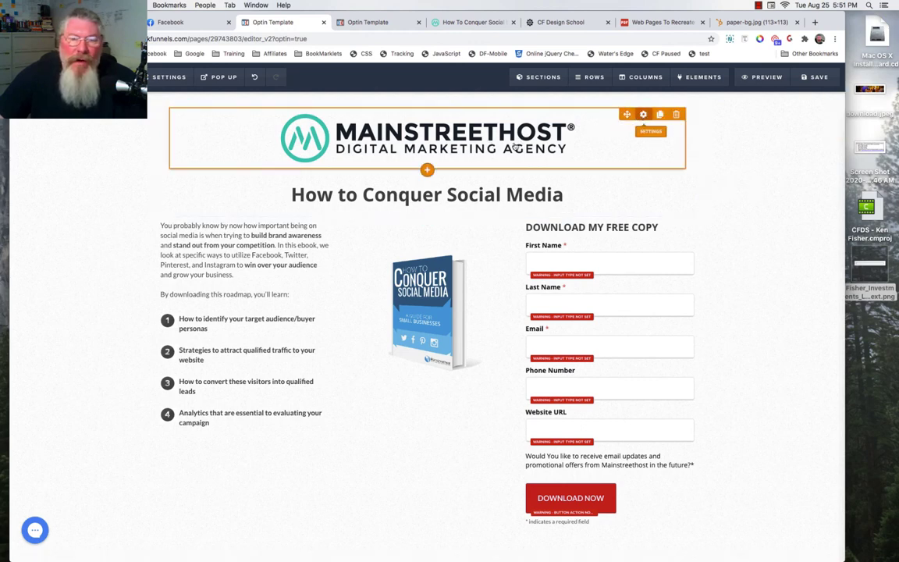
left_click(426, 127)
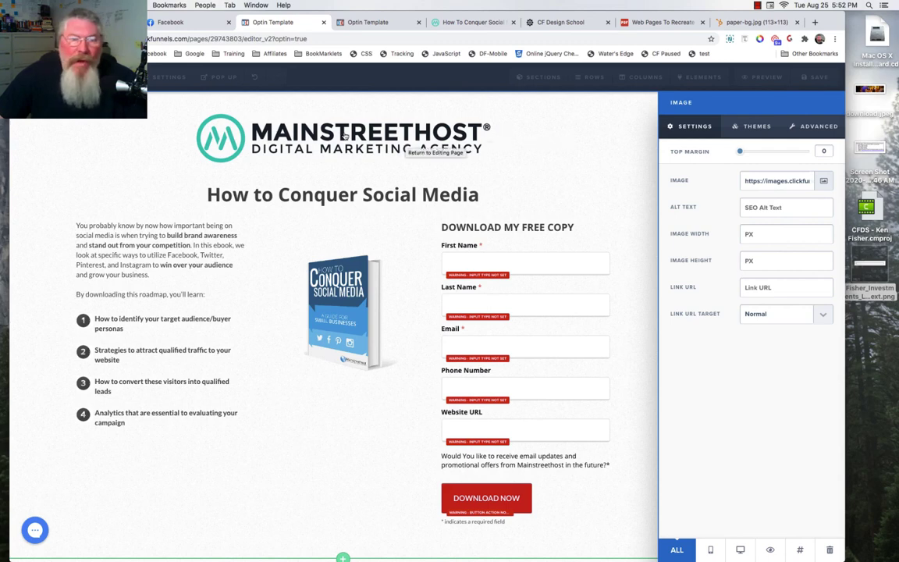
left_click(349, 200)
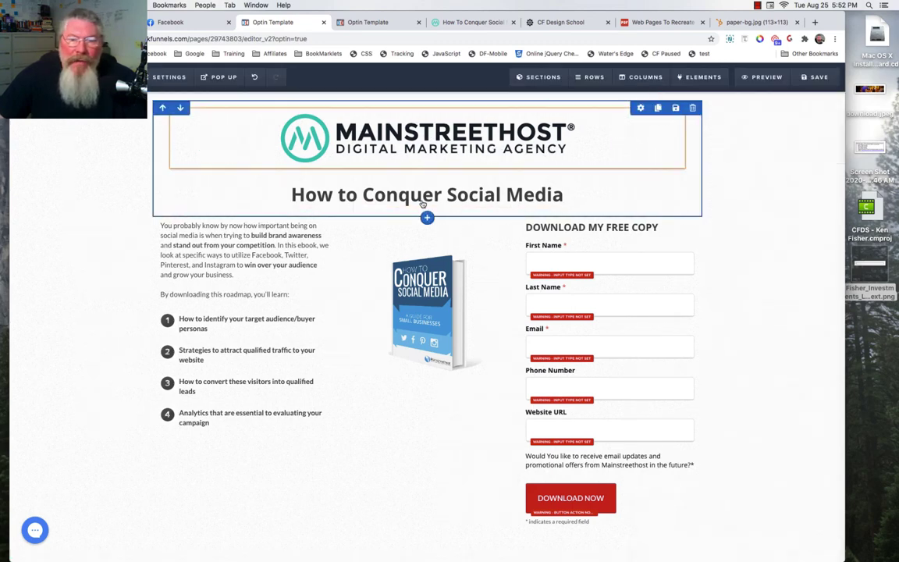
- Set the "How to Conquer Social Media" headline's font size to 46 and open its text colour
left_click(423, 200)
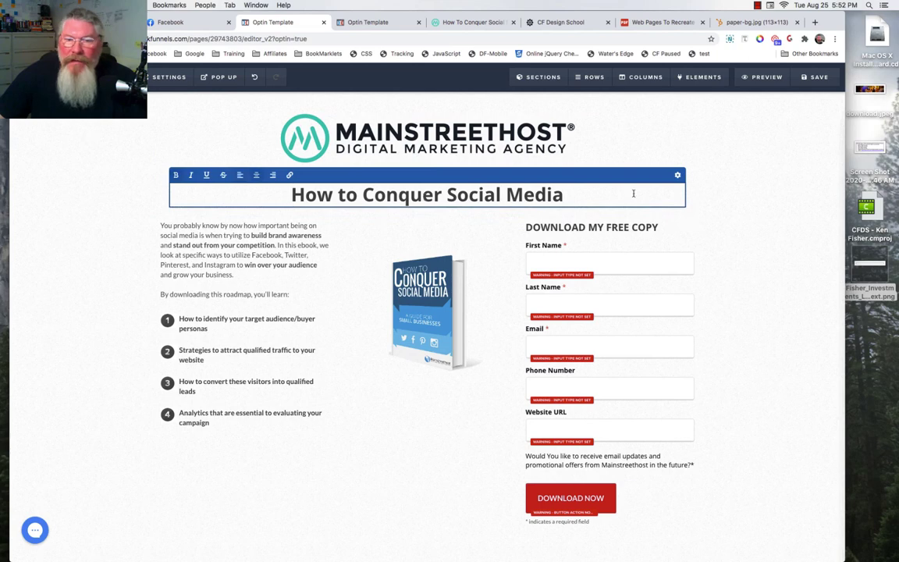
left_click(678, 177)
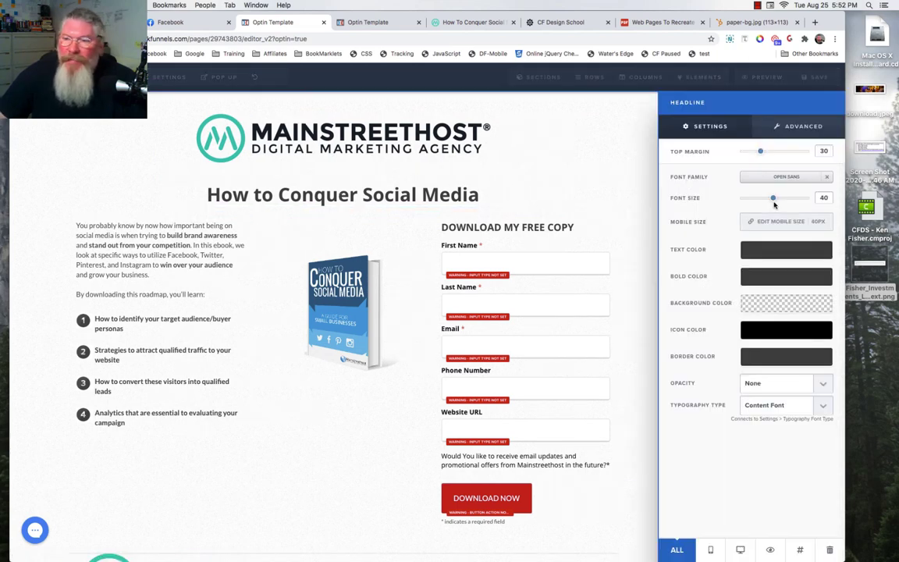
left_click_drag(773, 199, 779, 200)
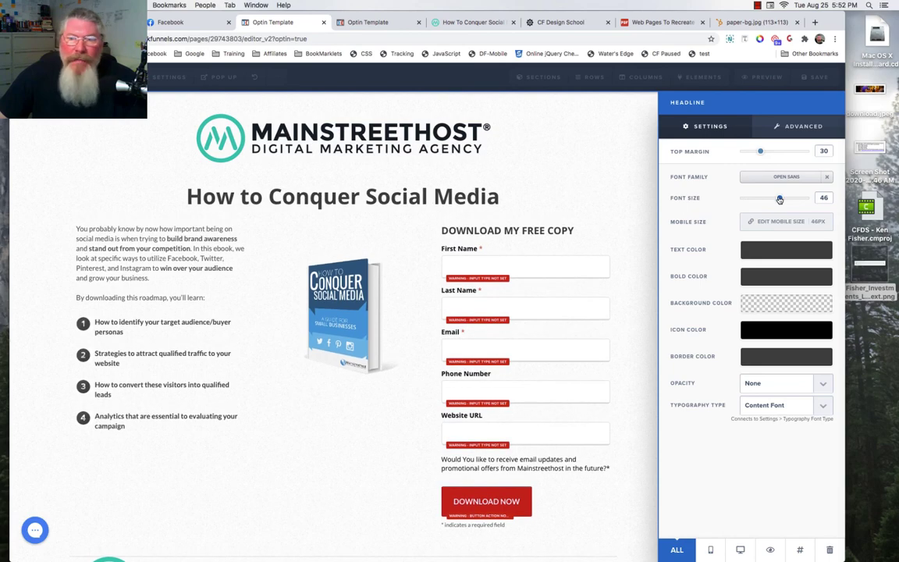
left_click(777, 253)
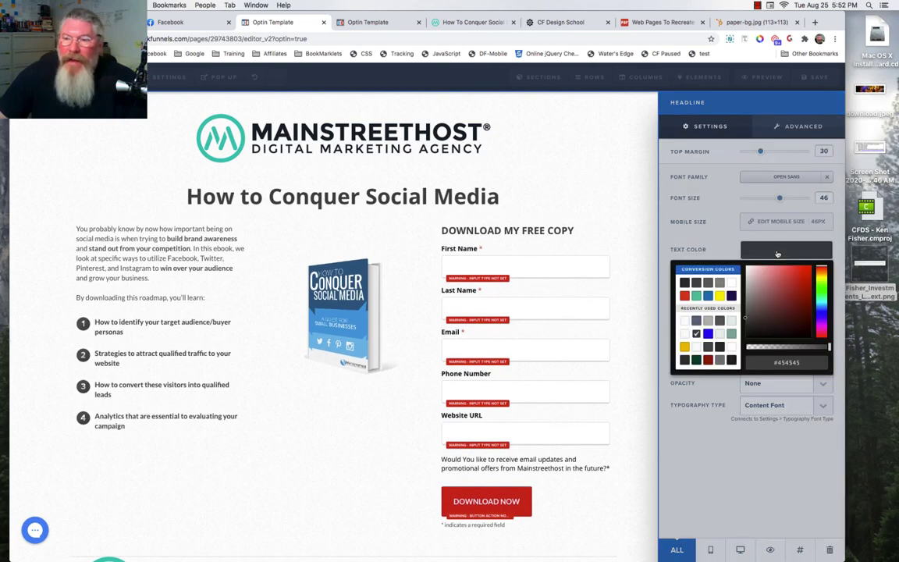
- Inspect the headline on the original page and examine its font styles and colour value
left_click(464, 24)
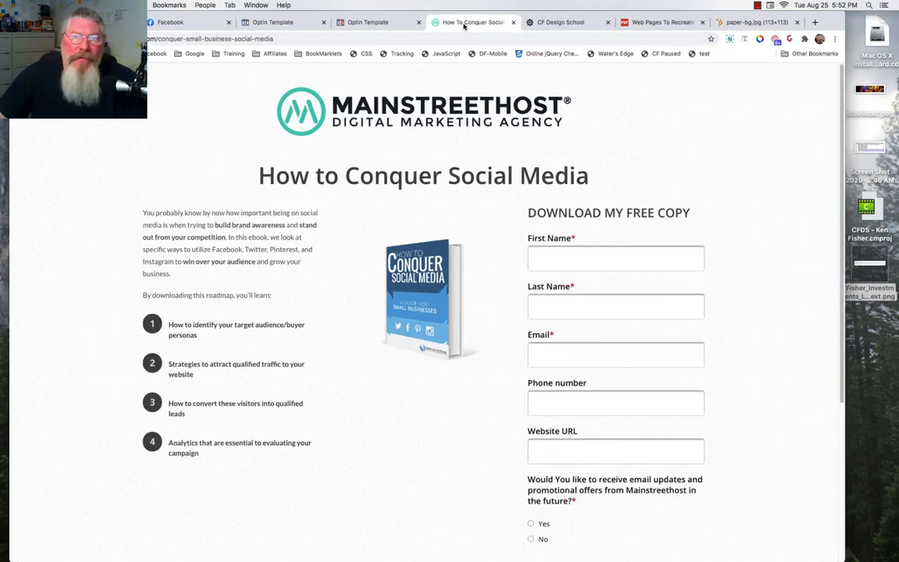
right_click(319, 173)
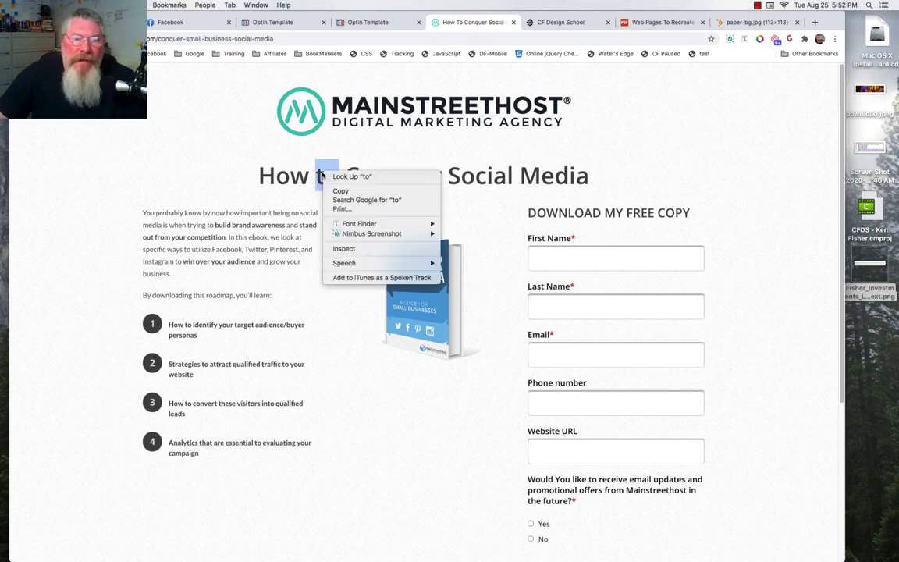
left_click(348, 249)
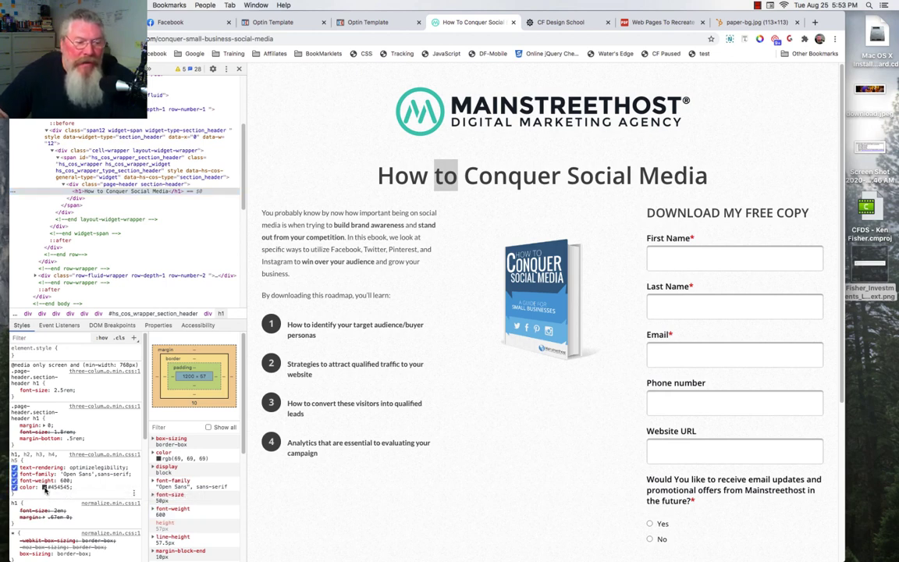
left_click(45, 486)
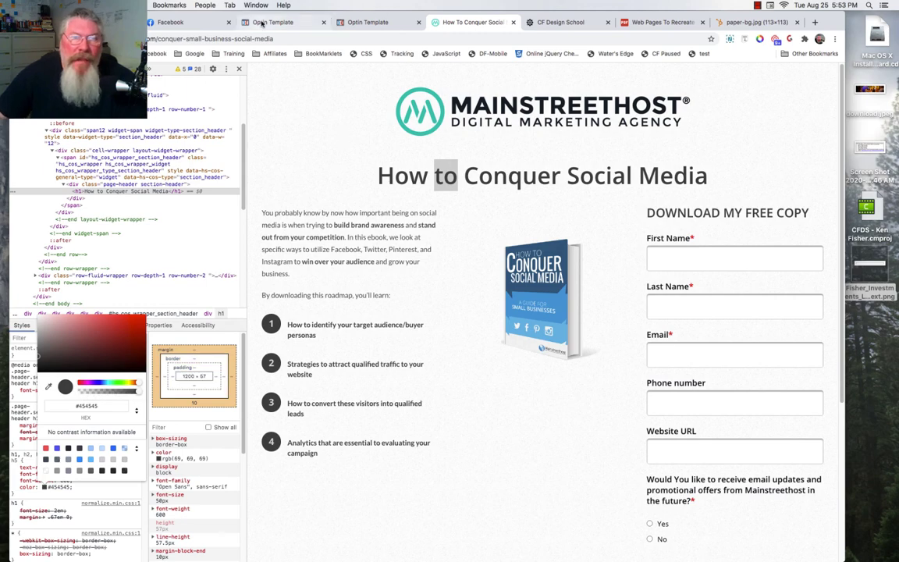
- Check the text colour of the rebuilt page's headline in the editor and set its font size to 50
left_click(301, 21)
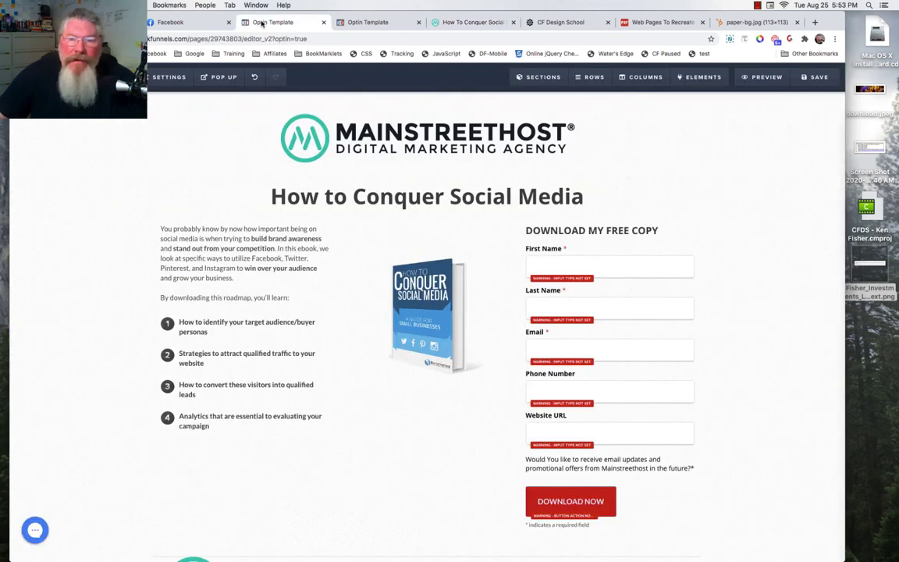
left_click(497, 200)
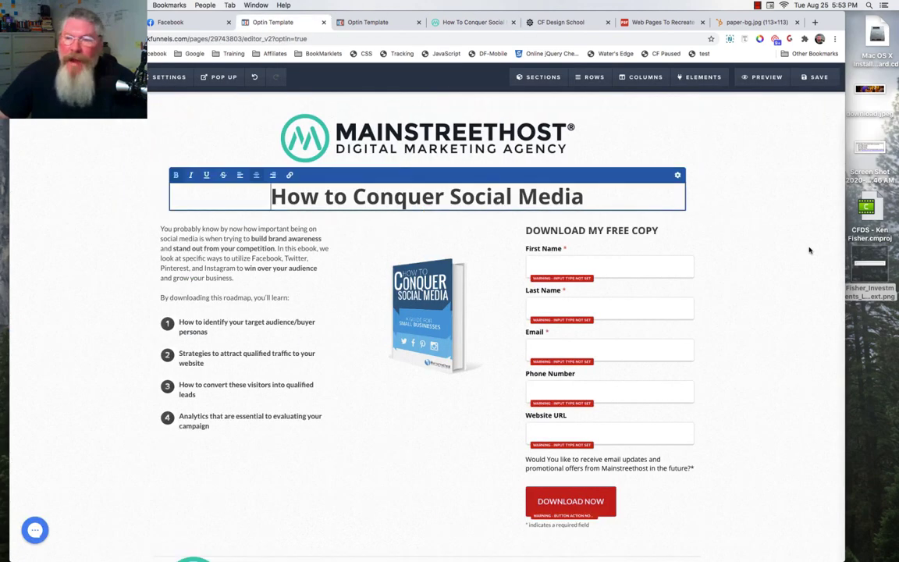
left_click(677, 177)
left_click(759, 251)
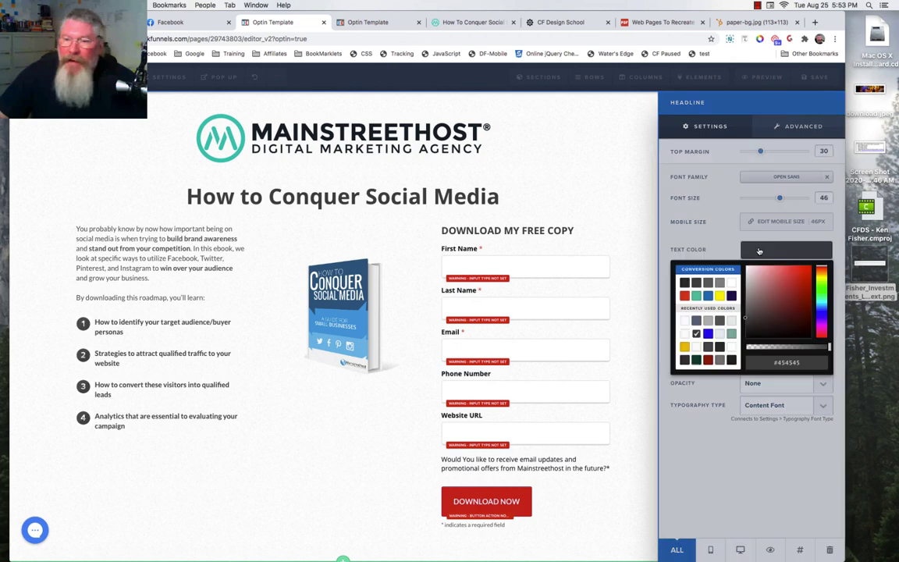
left_click(711, 209)
left_click_drag(783, 200, 785, 200)
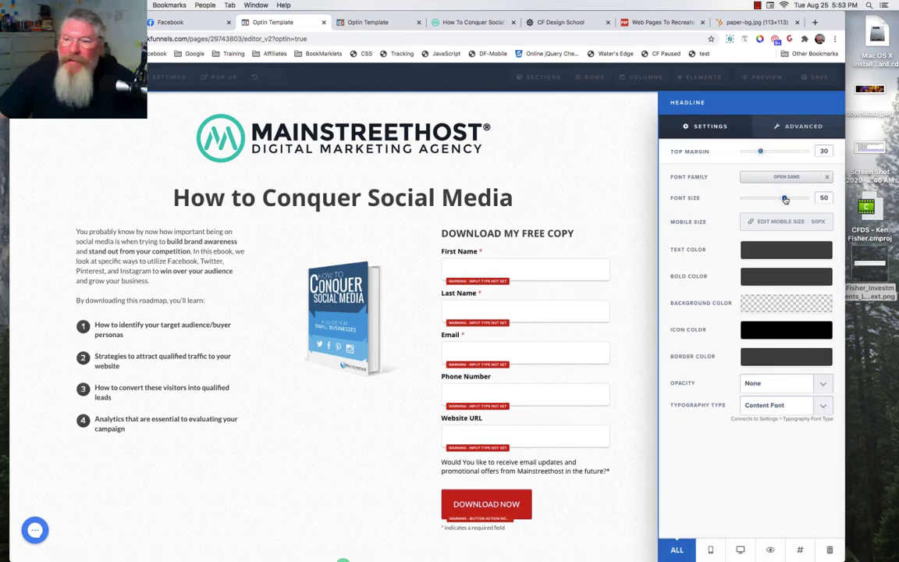
- Review the headline's advanced styles and line-height options, and look over the rest of the rebuilt page
left_click(802, 127)
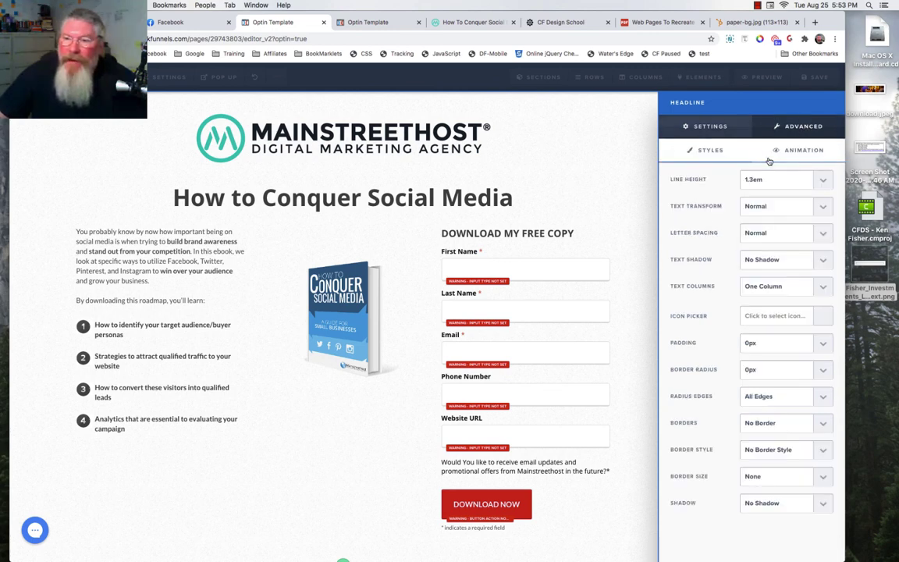
left_click(775, 184)
left_click(775, 178)
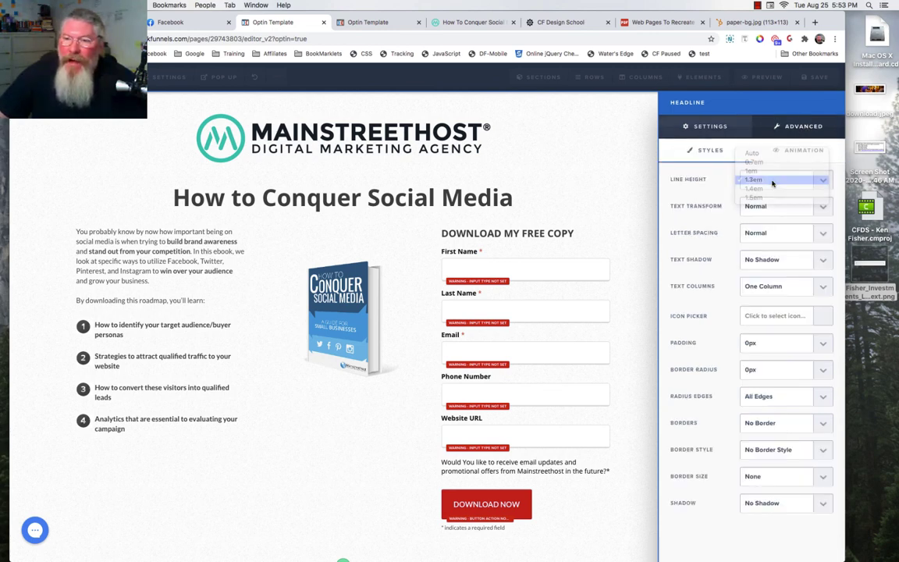
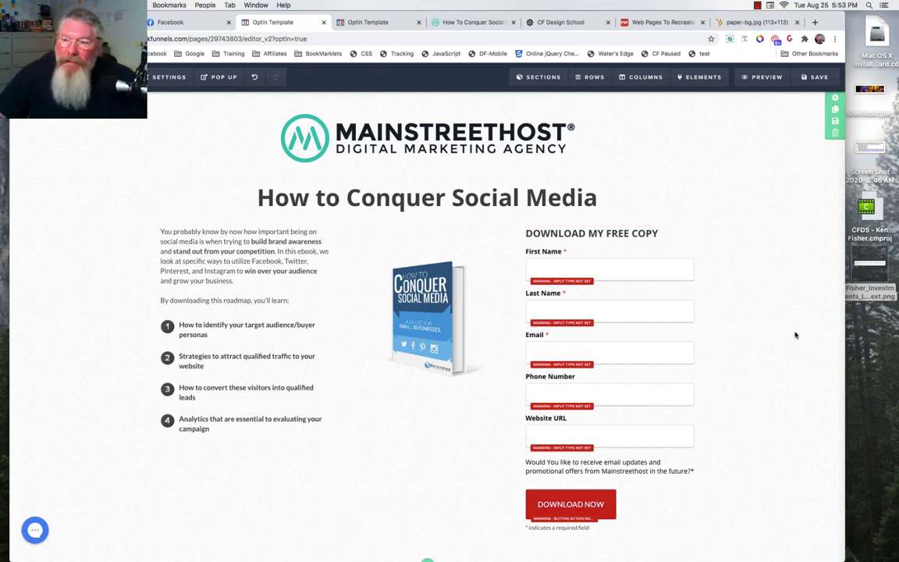
scroll(811, 453, "down", 4)
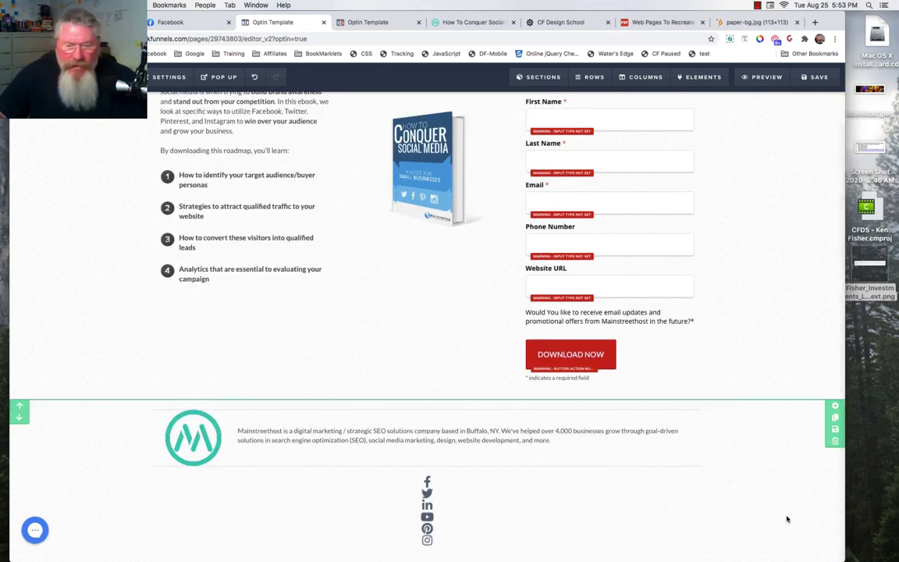
scroll(784, 468, "up", 4)
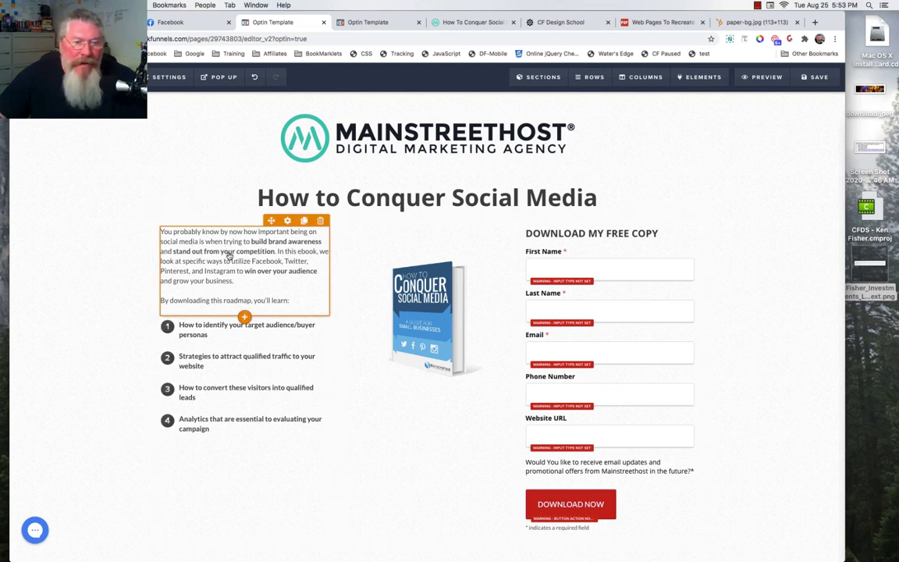
- Review the image settings of the ebook cover and the sub-headline settings of the First Name label with its required asterisk
left_click(426, 313)
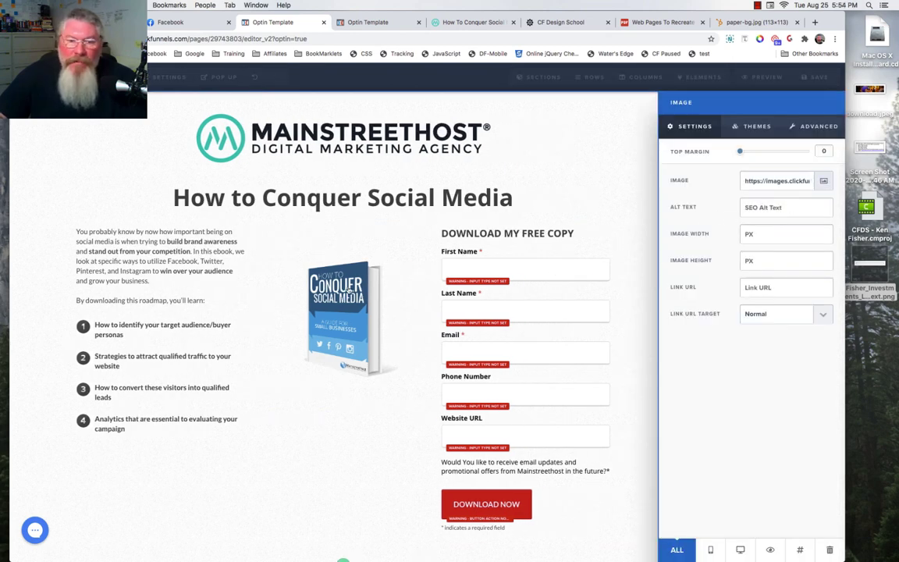
left_click(366, 233)
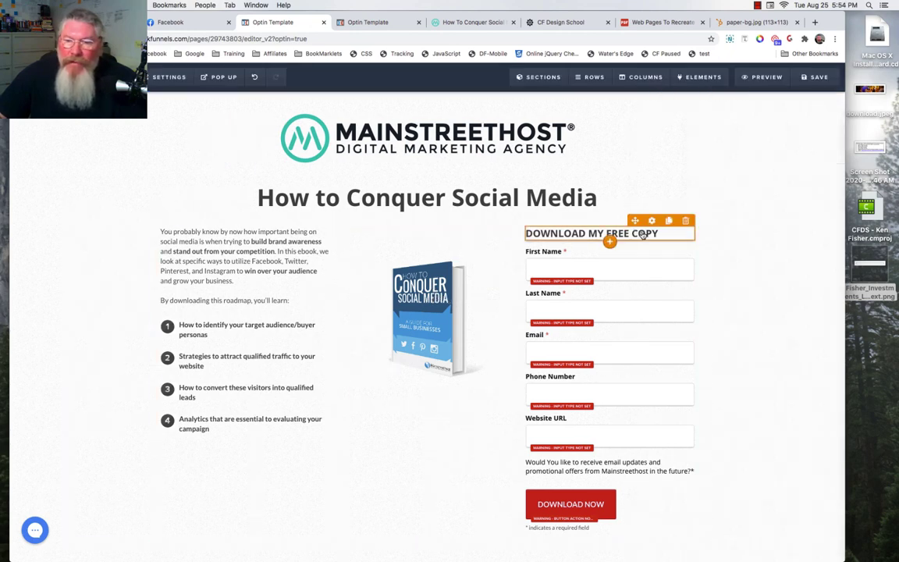
left_click(579, 252)
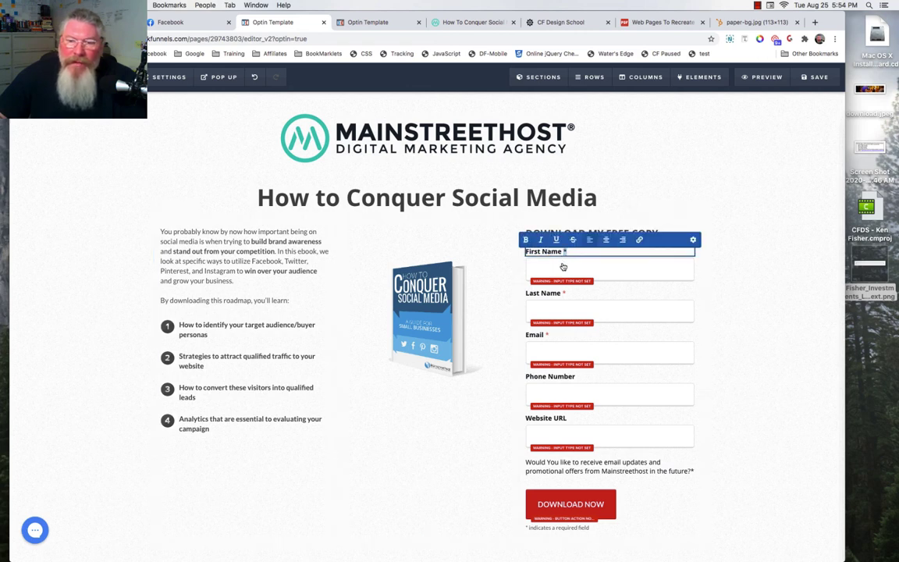
left_click(693, 241)
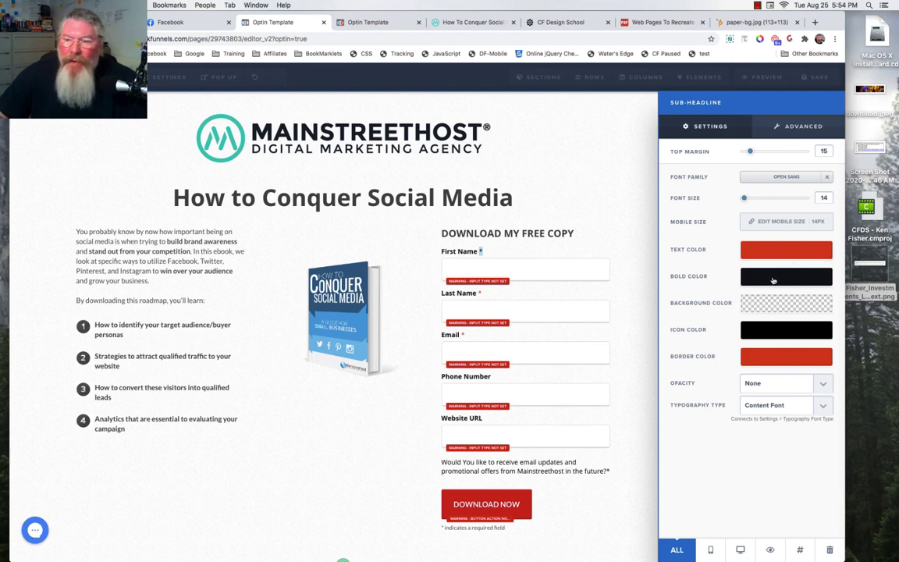
left_click(569, 269)
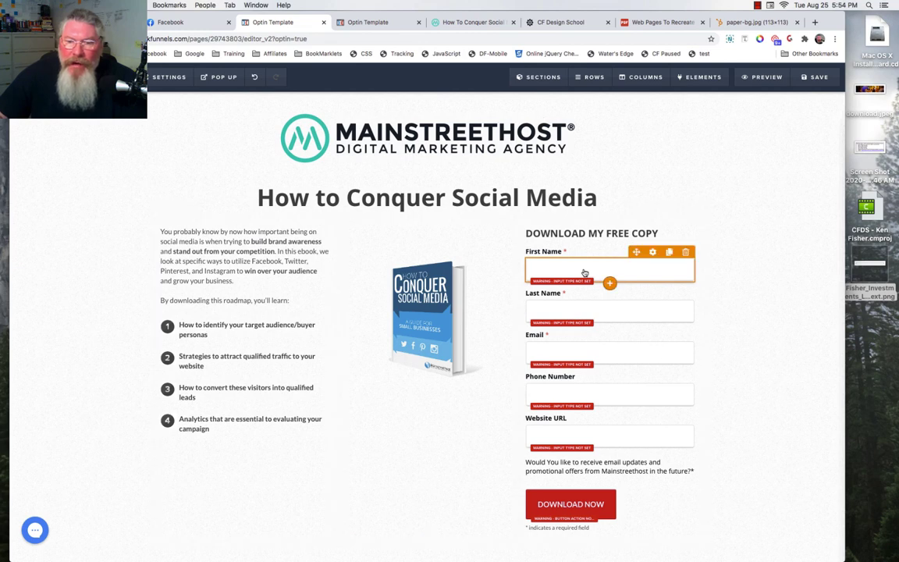
- Review the First Name input's settings and themes, and set its Submit on Enter option to OFF
left_click(584, 273)
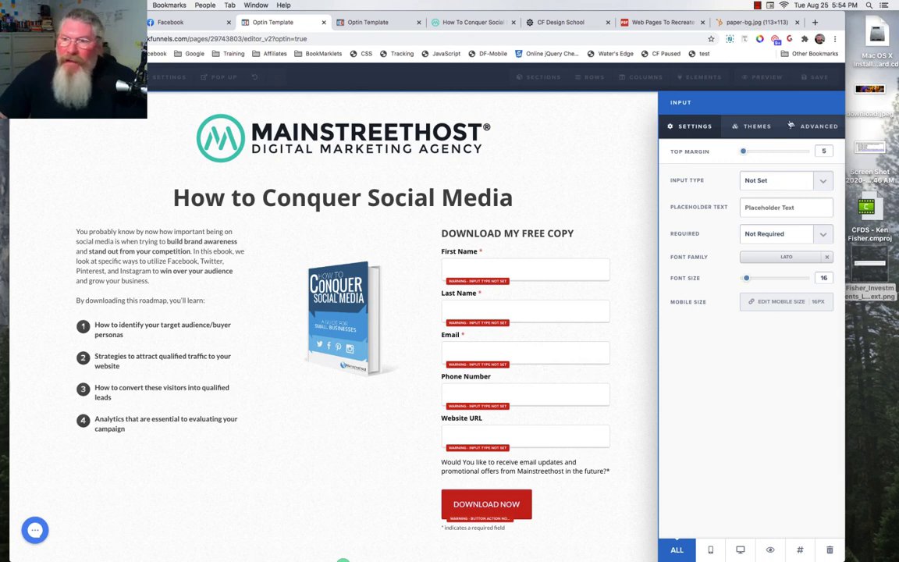
left_click(751, 126)
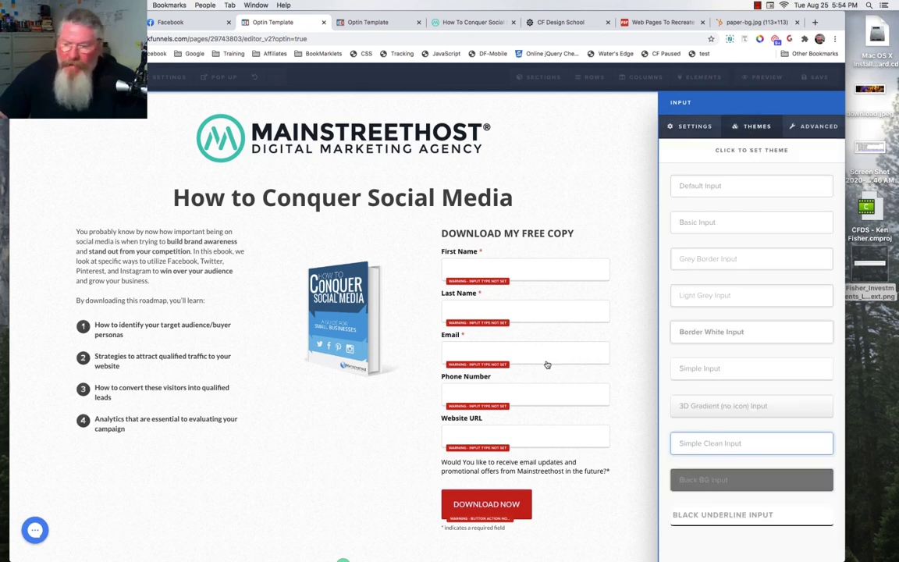
left_click(746, 450)
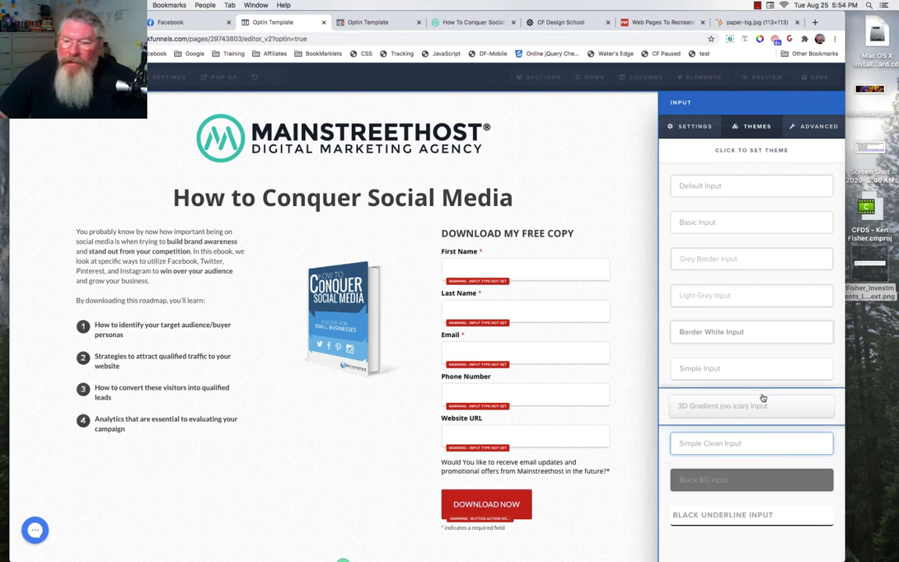
left_click(816, 129)
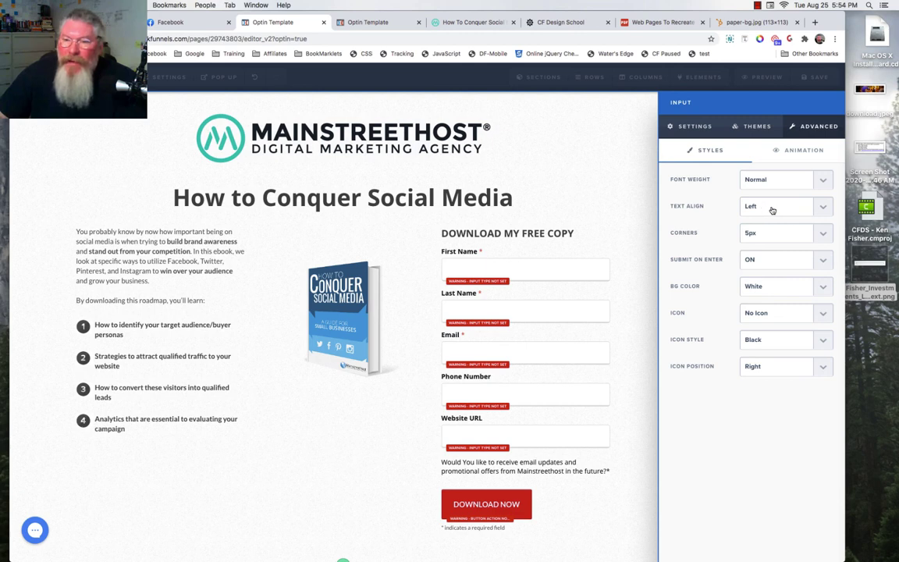
left_click(773, 262)
left_click(760, 269)
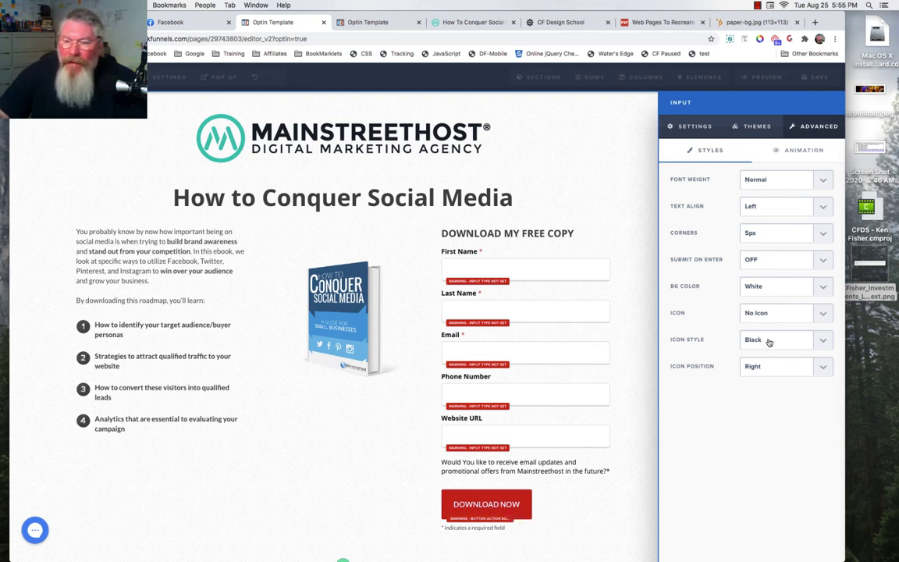
- Compare the form fields with the original page, and review the image list settings of the first numbered item
left_click(449, 22)
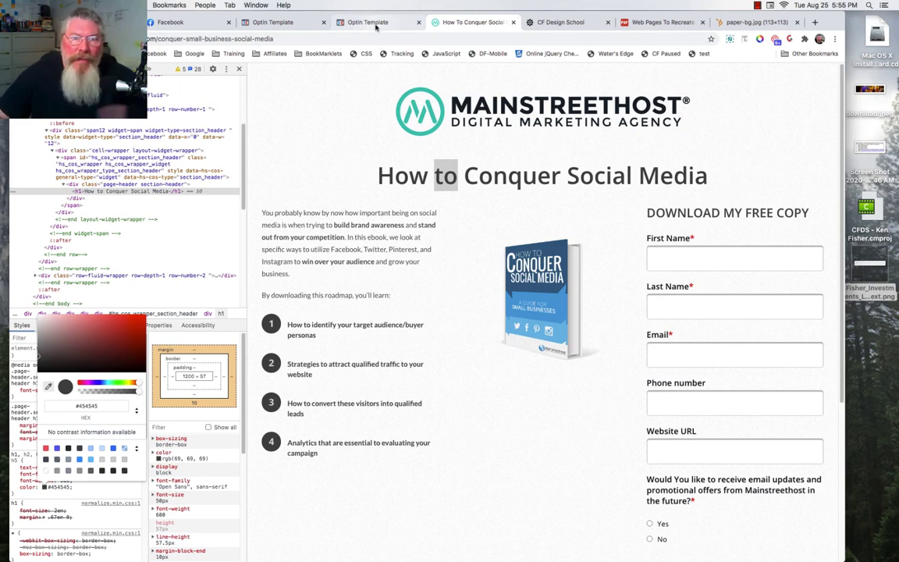
left_click(273, 22)
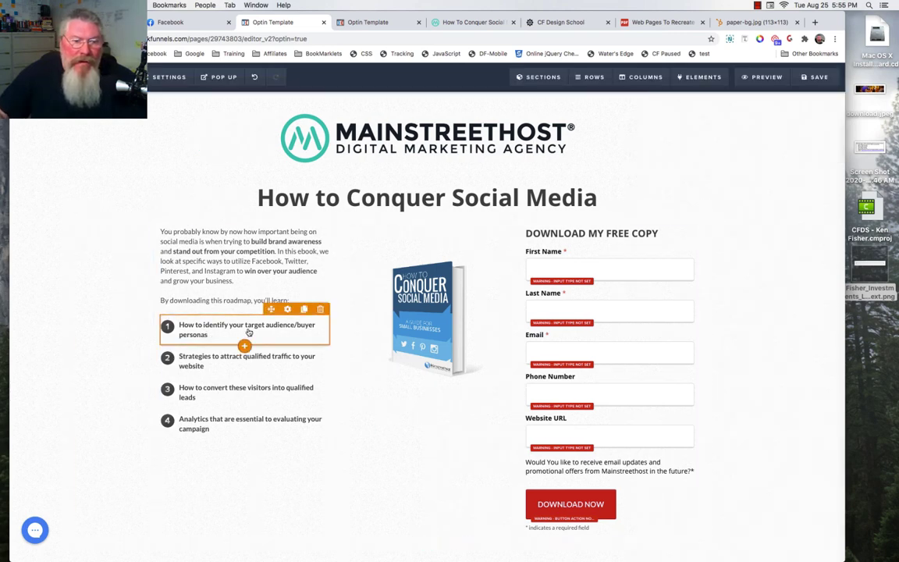
mouse_move(239, 297)
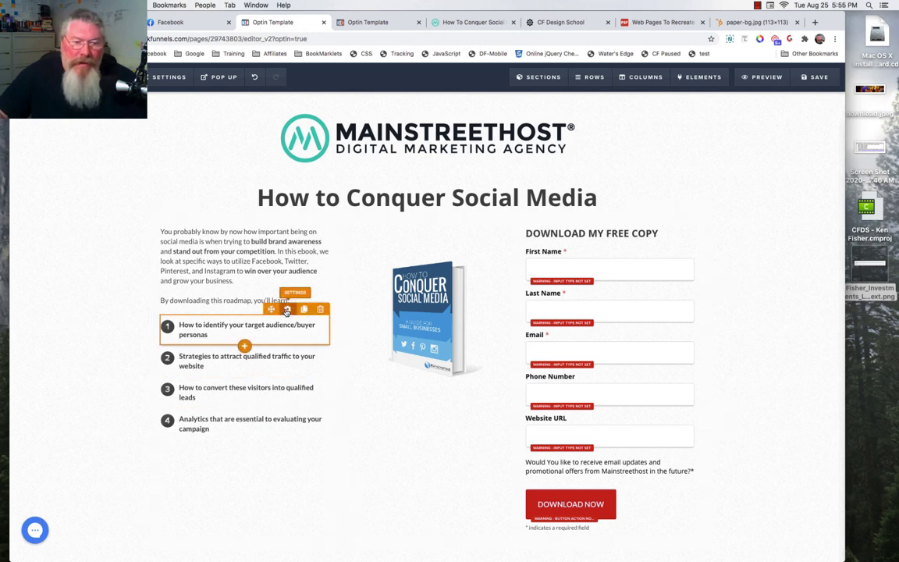
left_click(287, 310)
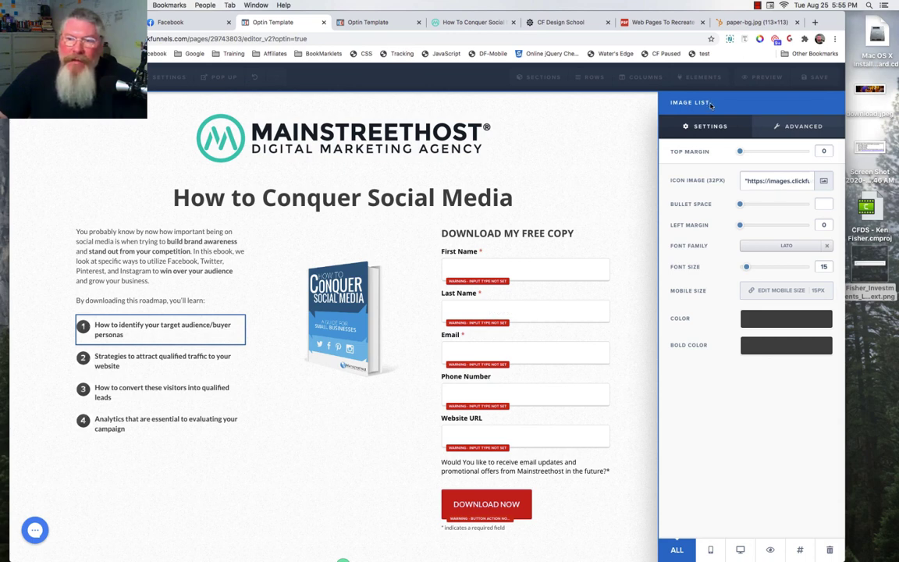
left_click(189, 427)
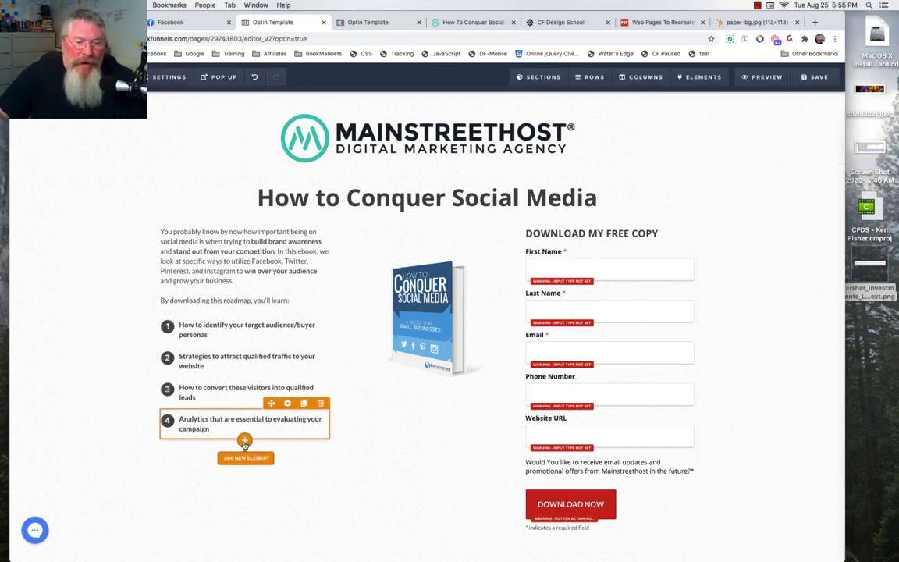
- Add an Image List element below the fourth numbered item in the first column
left_click(244, 443)
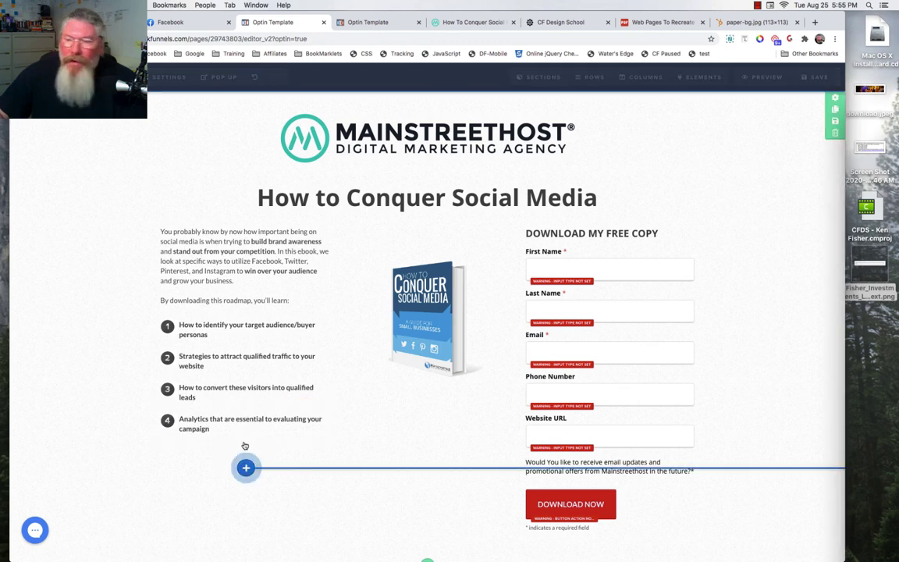
scroll(719, 313, "down", 10)
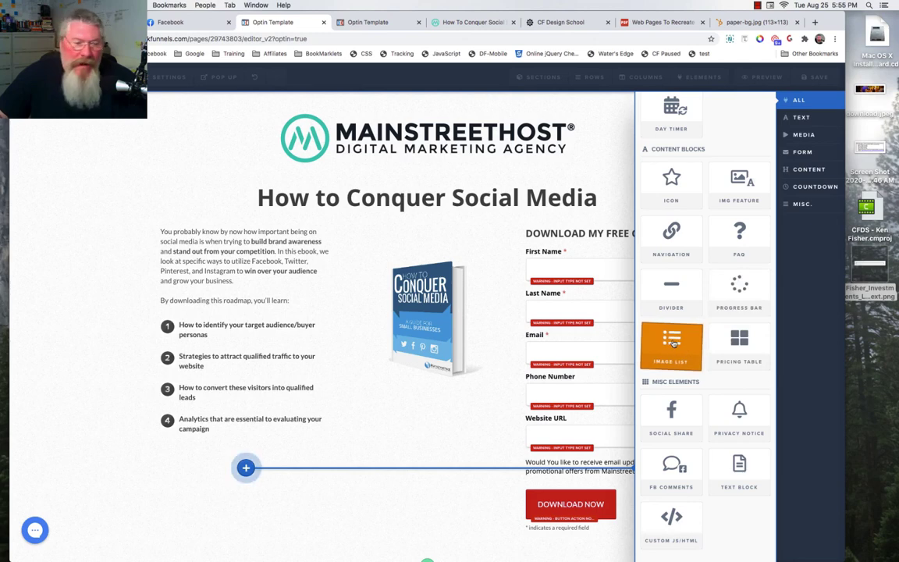
left_click(673, 343)
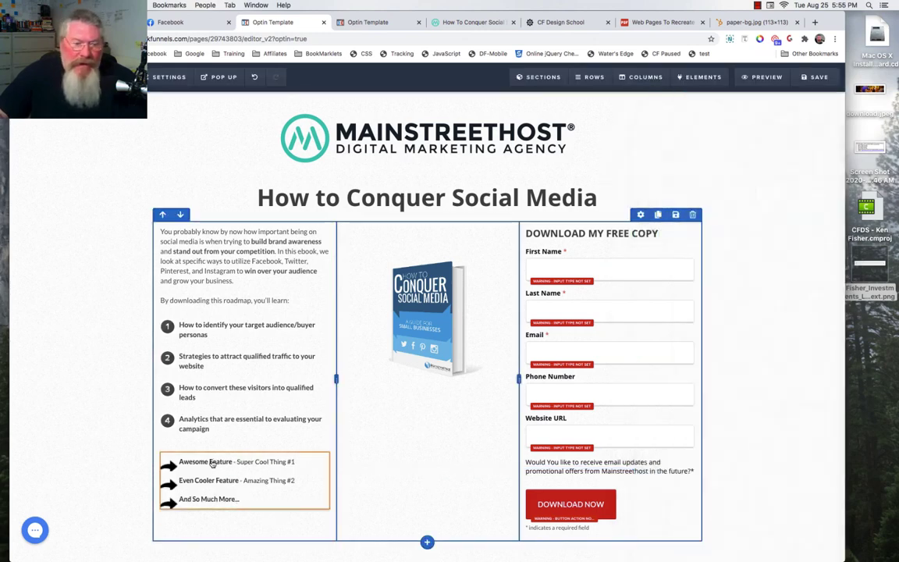
- Delete the "And So Much More..." and "Even Cooler Feature" items from the new image list, keeping only "Awesome Feature"
left_click(247, 498)
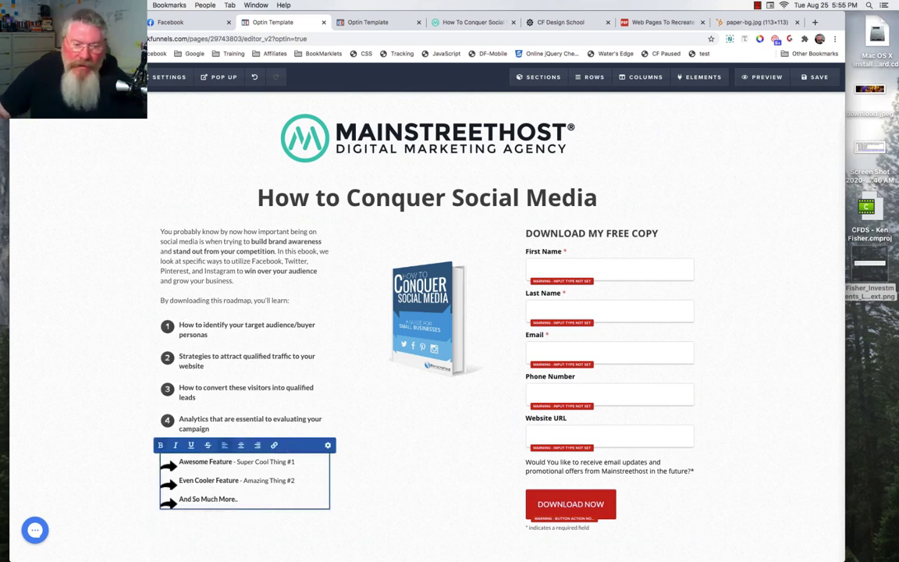
key("BackSpace")
key("BackSpace")
key("BackSpace")
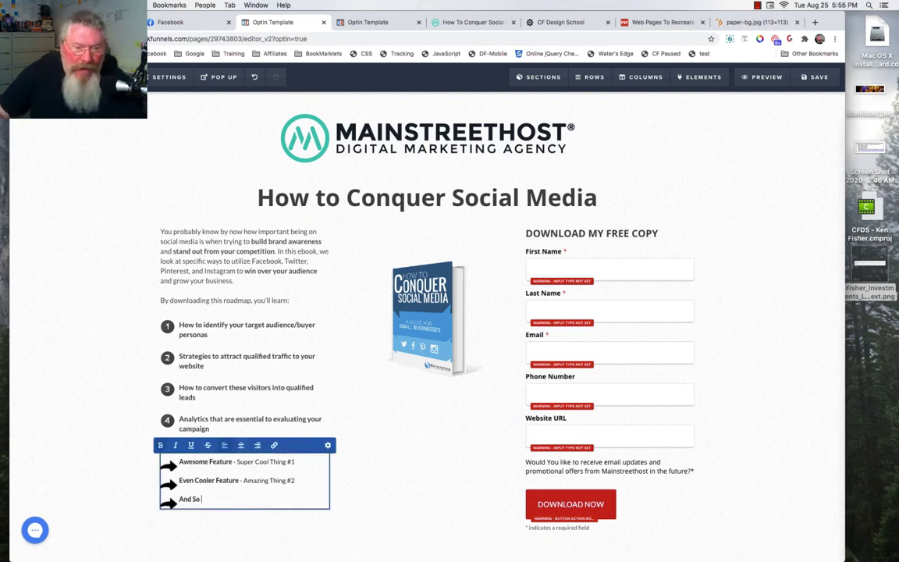
key("BackSpace")
key("BackSpace")
key("BackSpace")
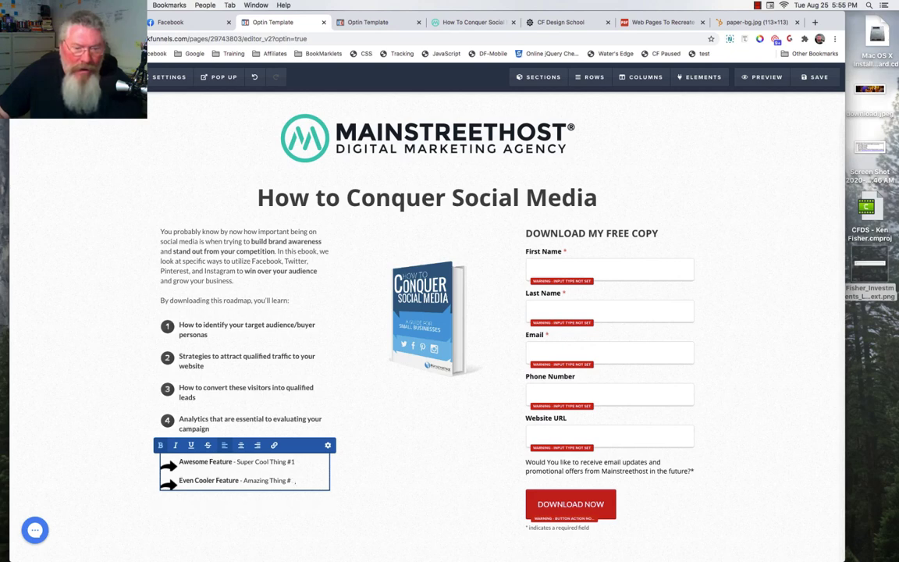
key("BackSpace")
key("BackSpace")
key("super+BackSpace")
key("BackSpace")
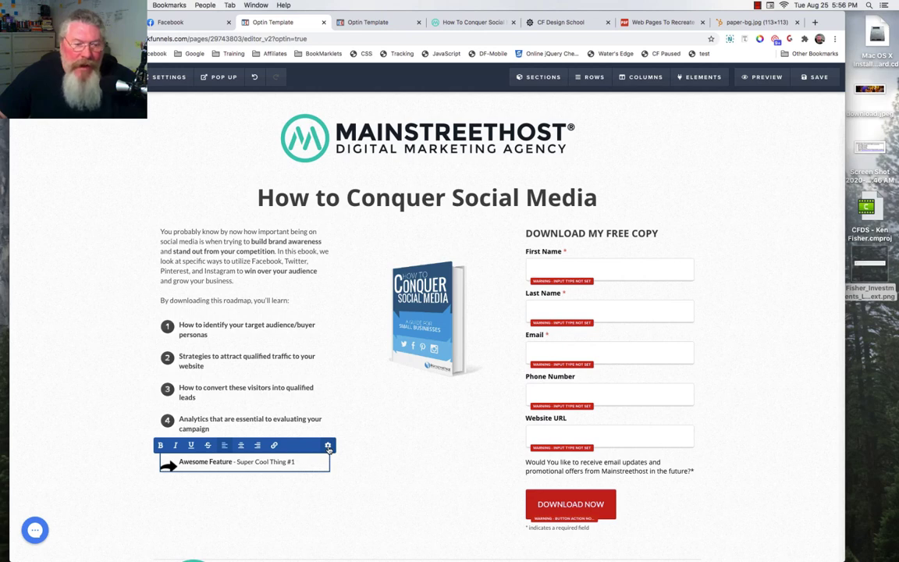
- Replace the new image list's arrow icon with the round number 5 image from page 11 of the image library
left_click(327, 446)
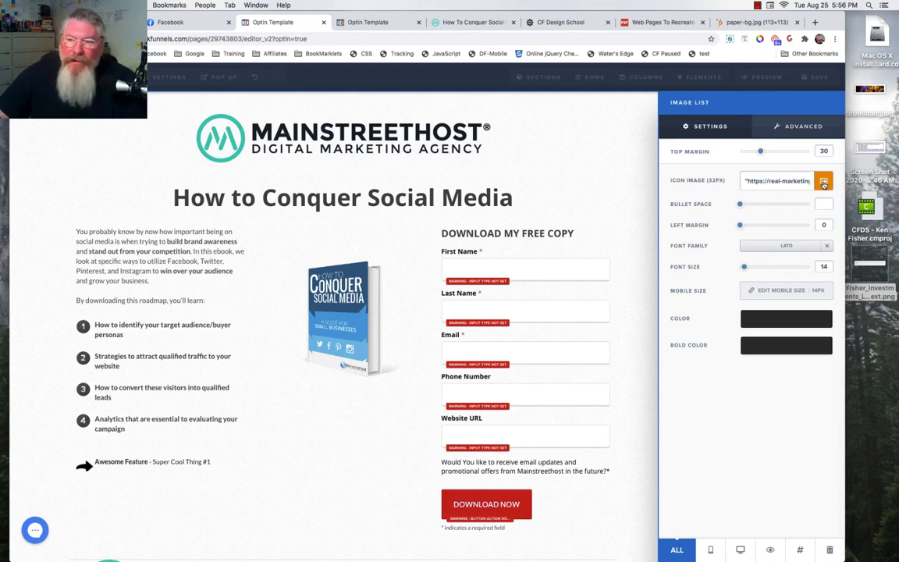
left_click(823, 182)
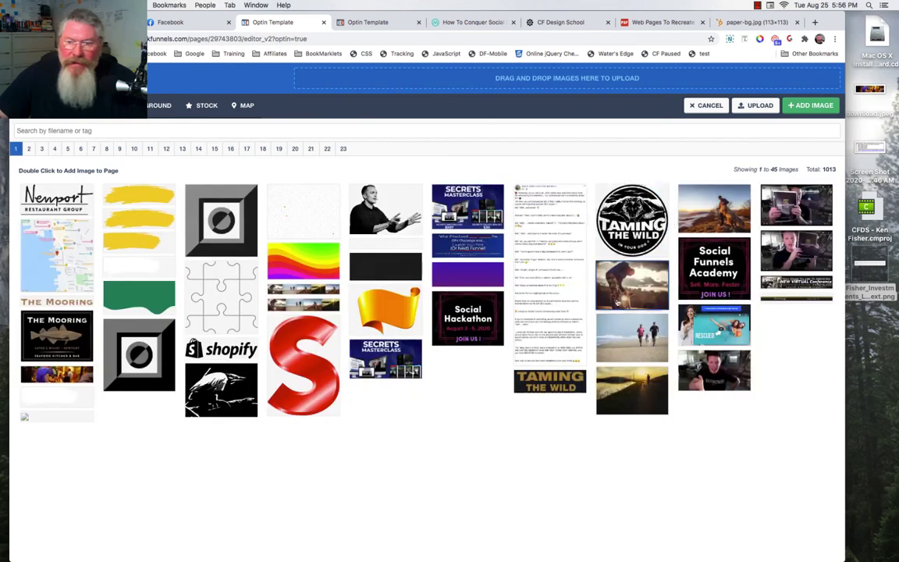
left_click(231, 149)
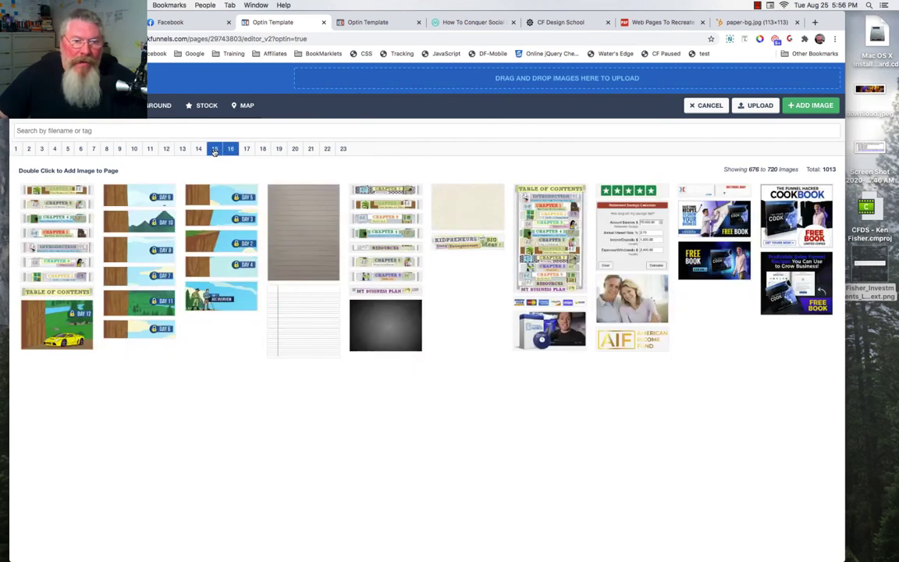
left_click(198, 149)
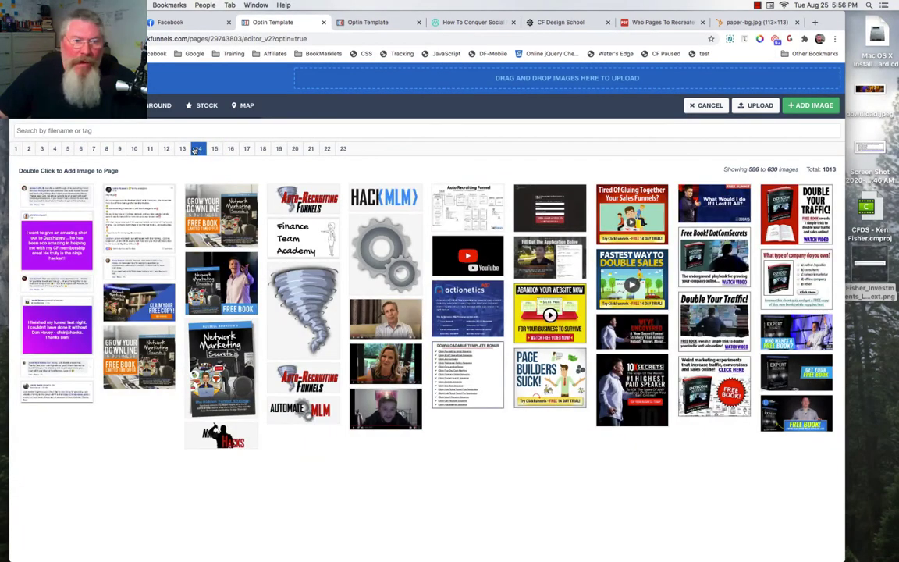
left_click(149, 148)
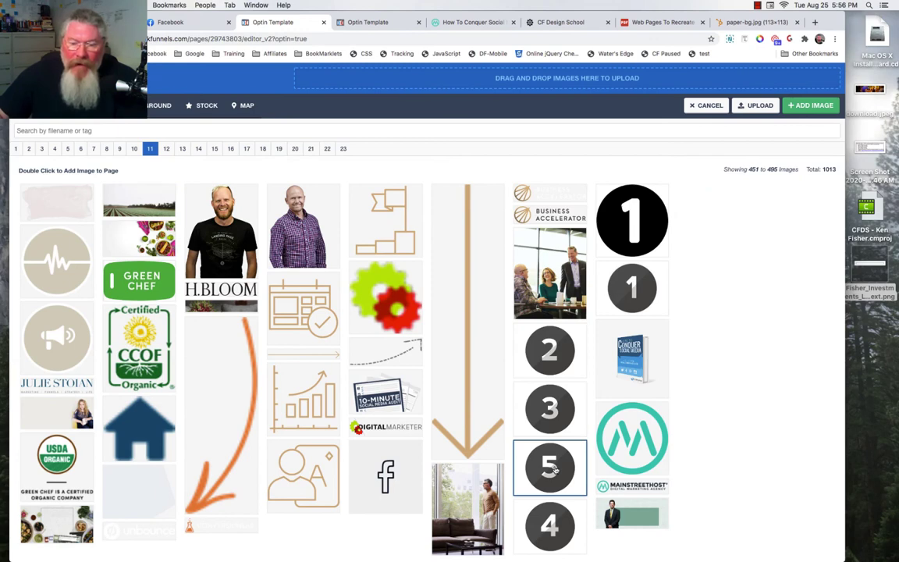
double_click(552, 467)
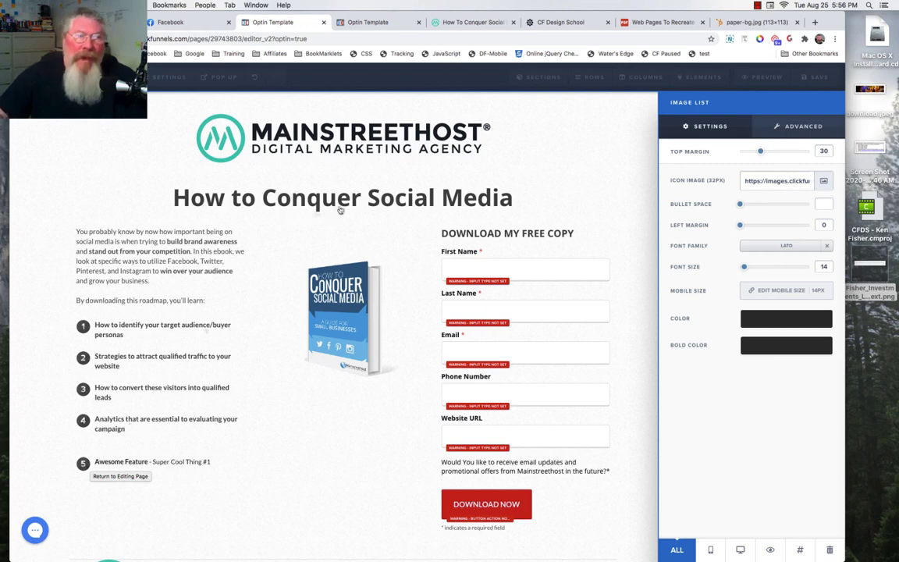
- Disable the ".elBulletList > li" rule in the custom CSS with a leading slash and compare the numbered lists with the preview page
left_click(366, 55)
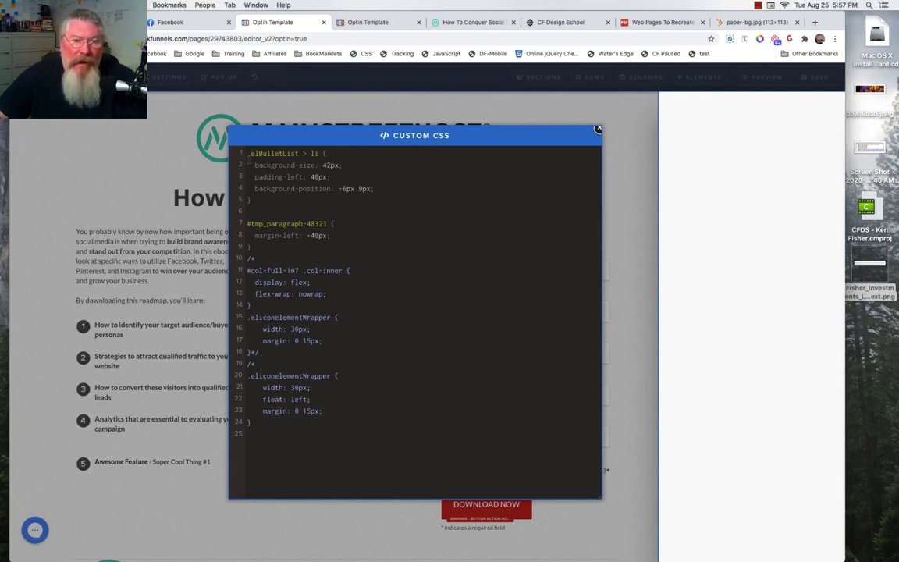
type("/")
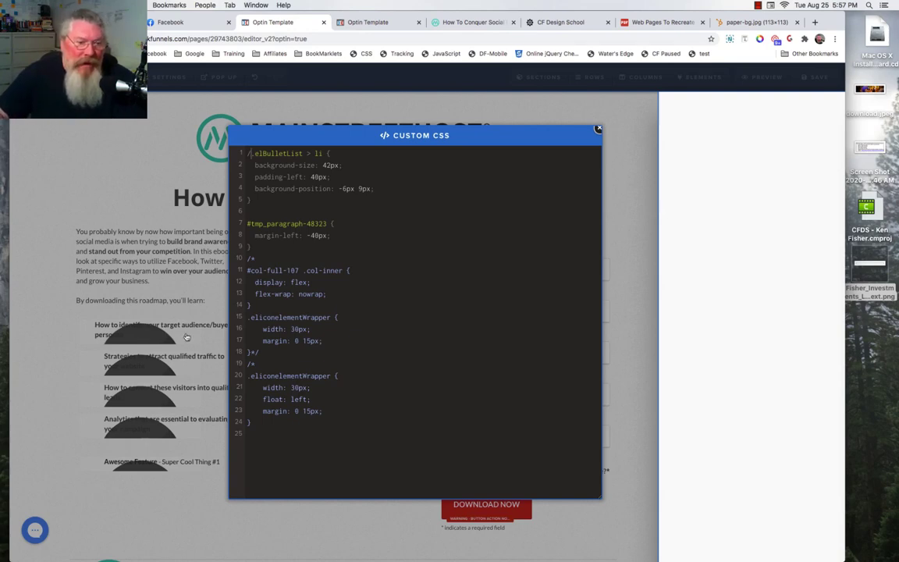
left_click(141, 309)
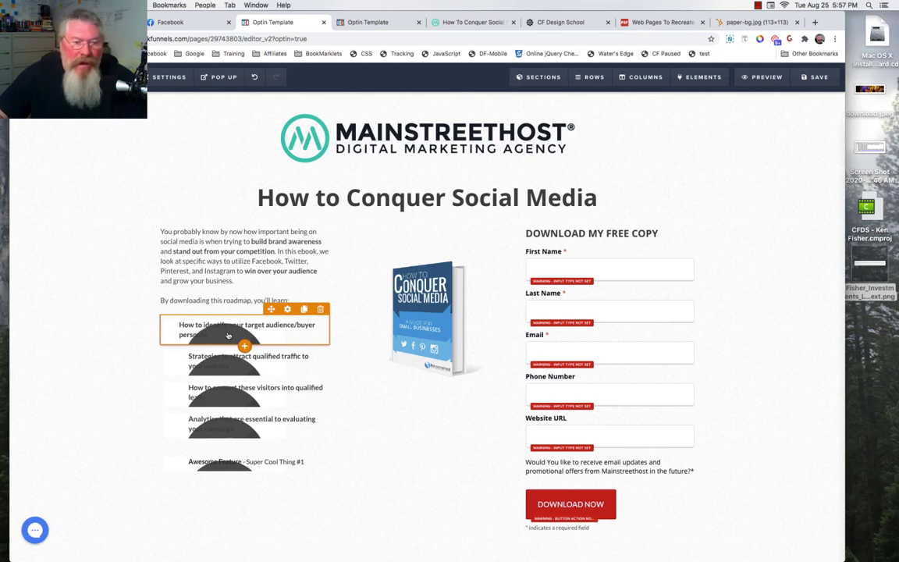
left_click(356, 24)
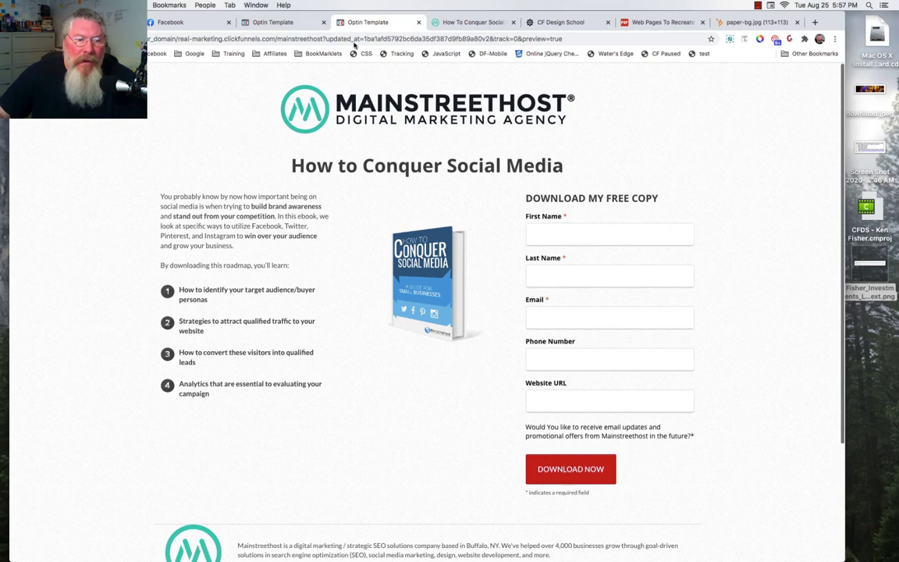
left_click(290, 24)
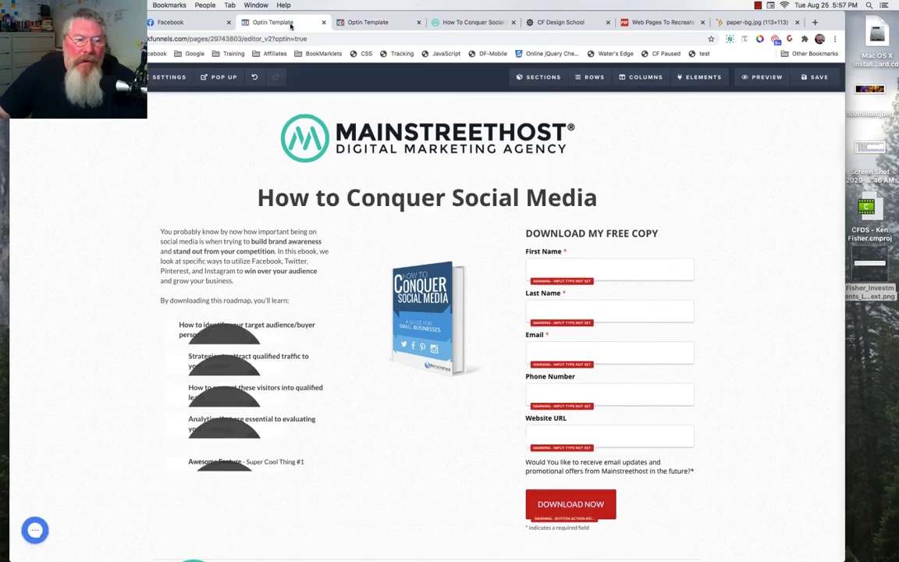
- Reopen the custom CSS at the .elBulletList selector and inspect the first numbered item's li element on the preview page
left_click(361, 53)
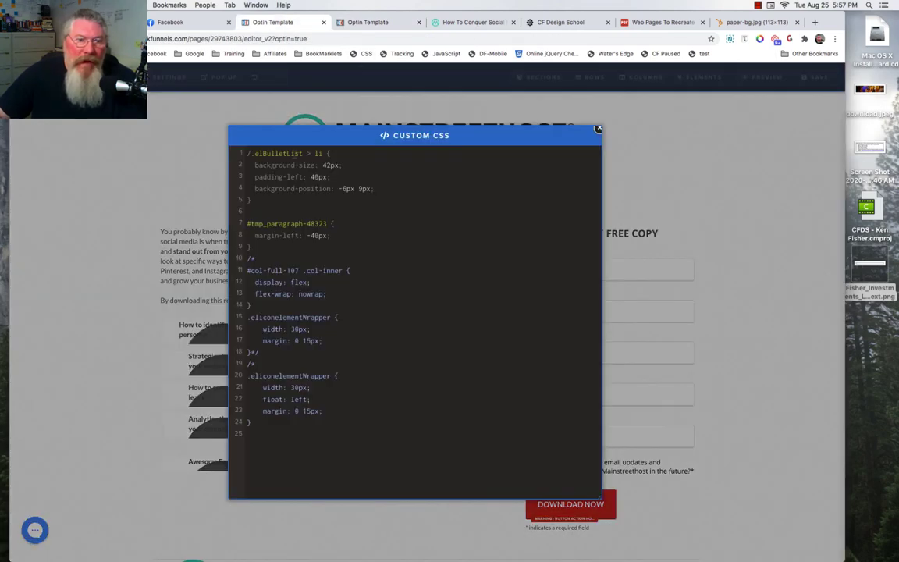
left_click_drag(250, 153, 309, 153)
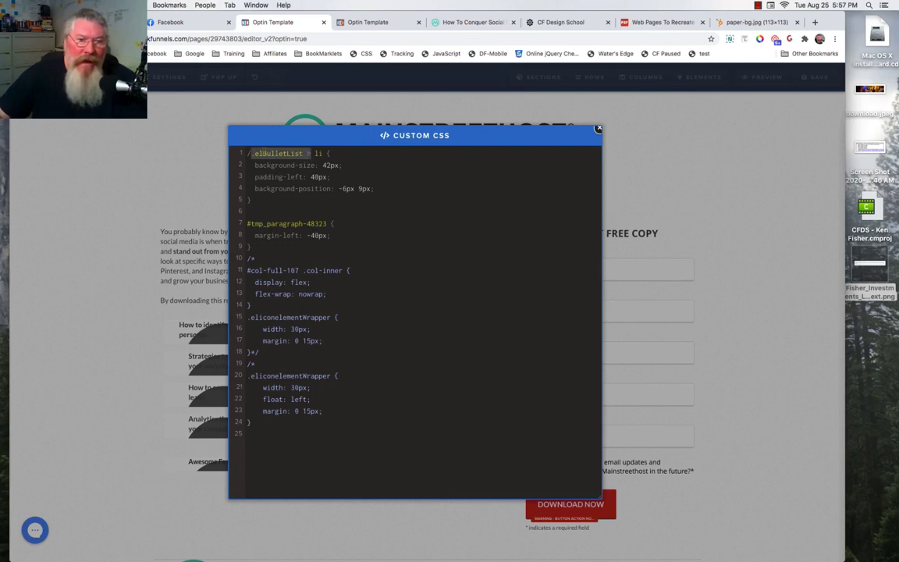
left_click(363, 23)
right_click(173, 288)
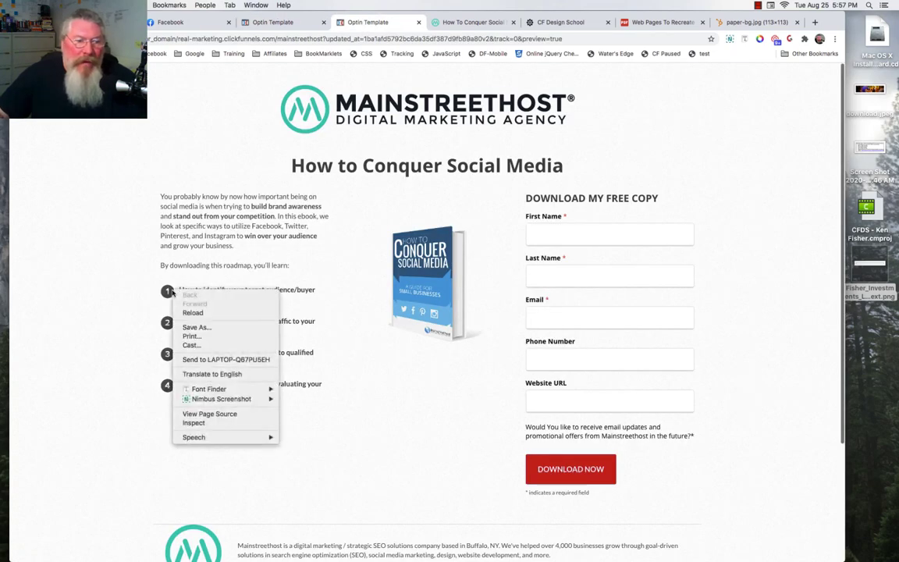
left_click(196, 423)
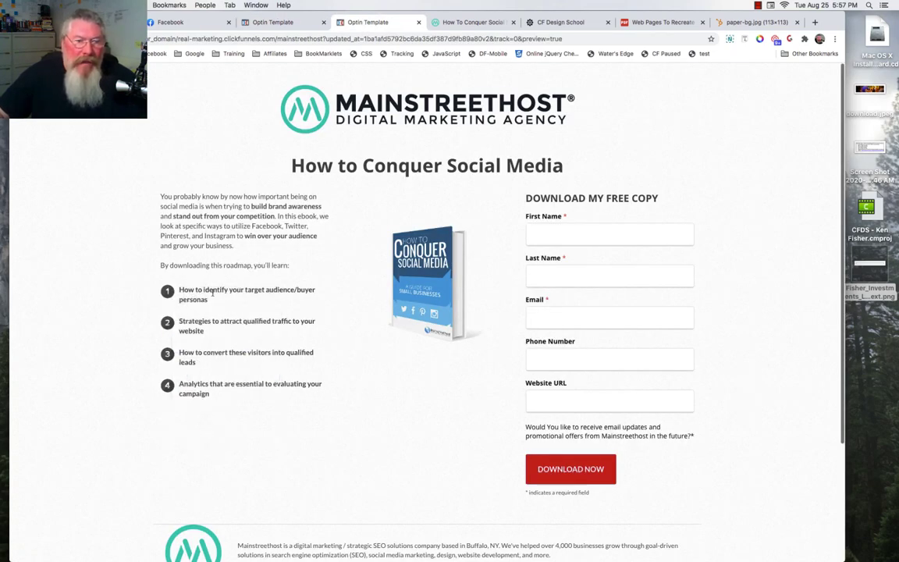
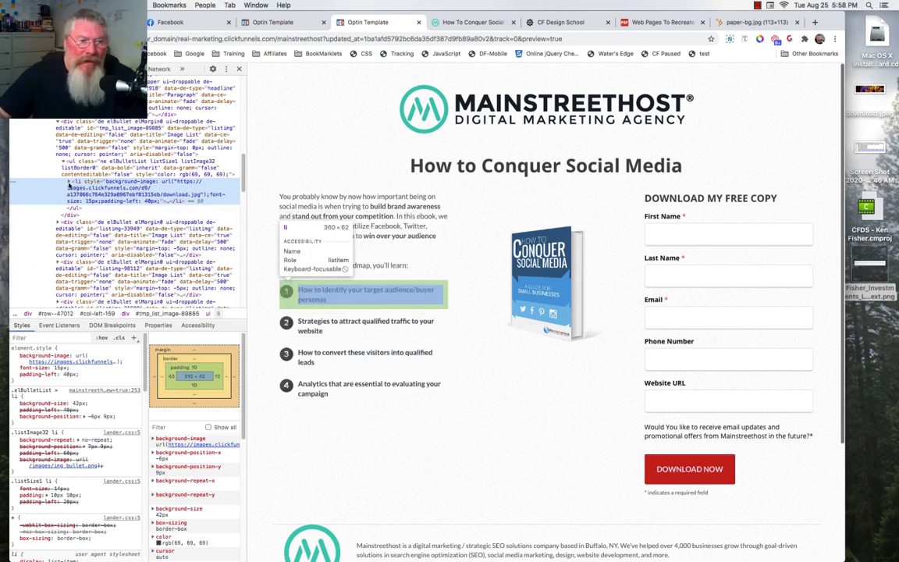
key("Right")
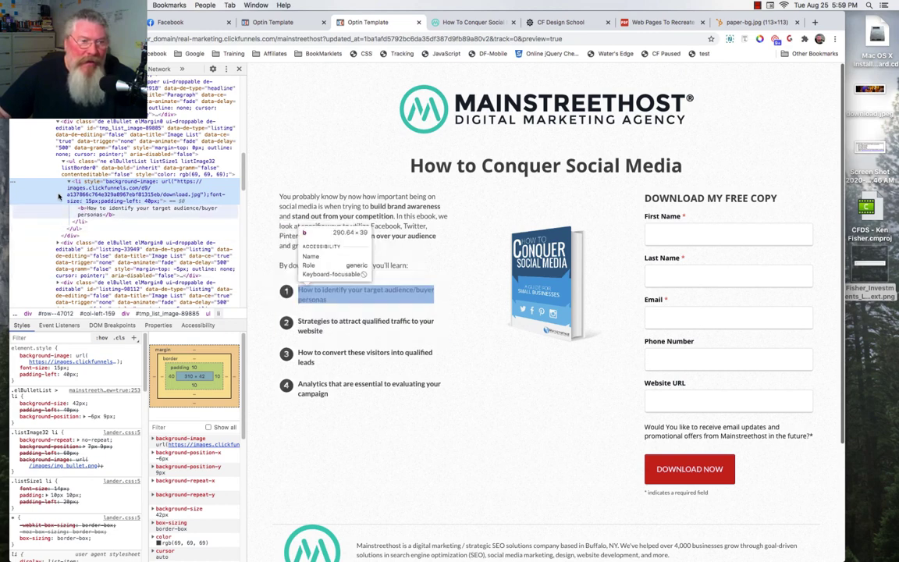
- Restore the ".elBulletList > li" selector in a narrower CSS editor, and disable its background-position, padding-left and background-size declarations with leading slashes
left_click(246, 24)
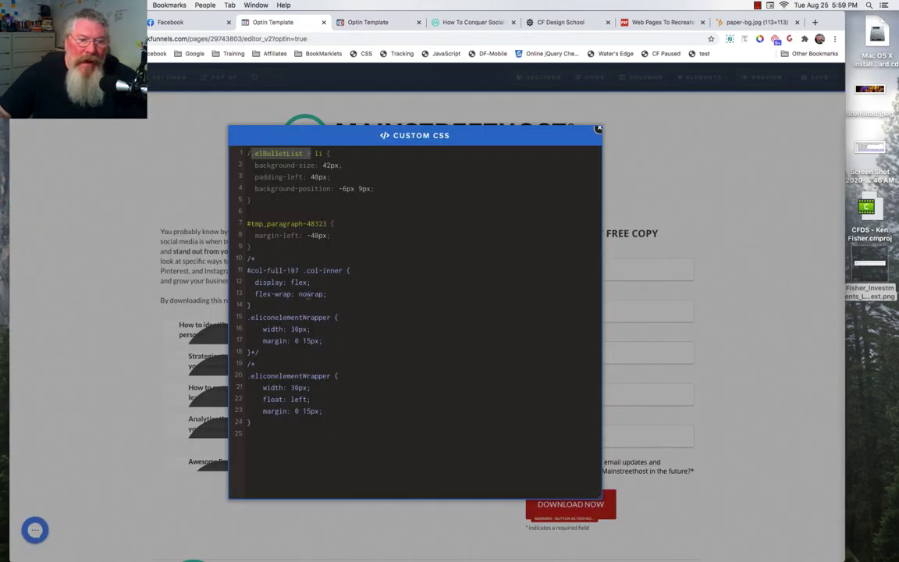
left_click_drag(599, 496, 523, 496)
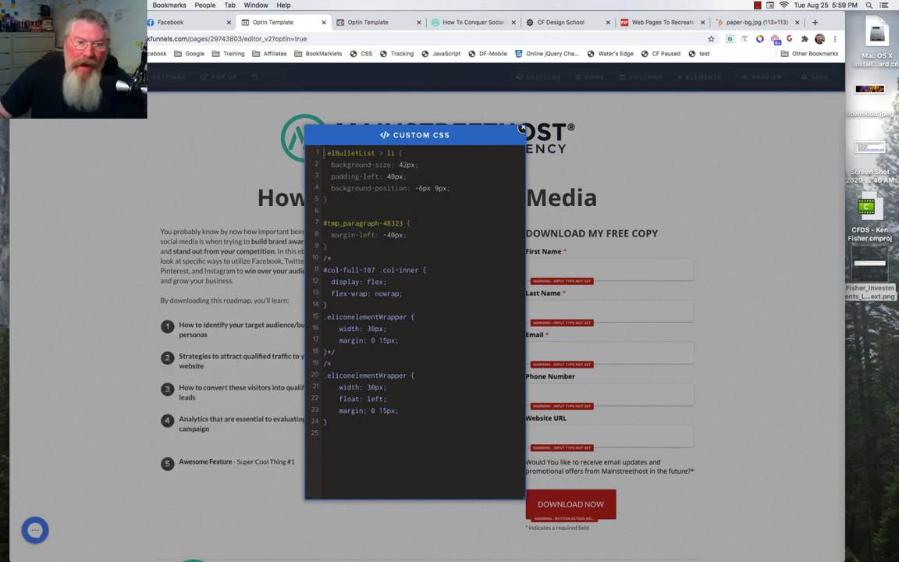
left_click(331, 188)
type("/")
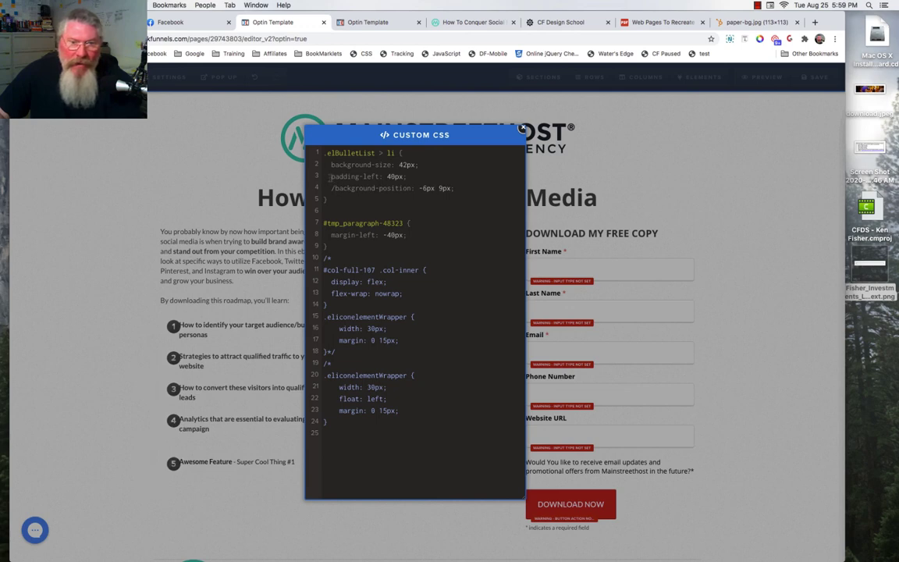
left_click(332, 176)
type("/")
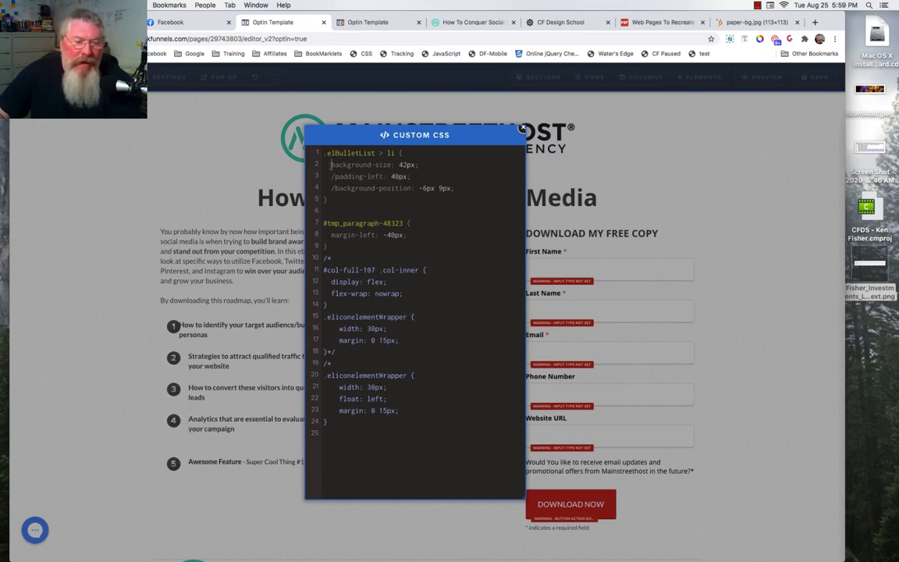
left_click(331, 164)
type("/")
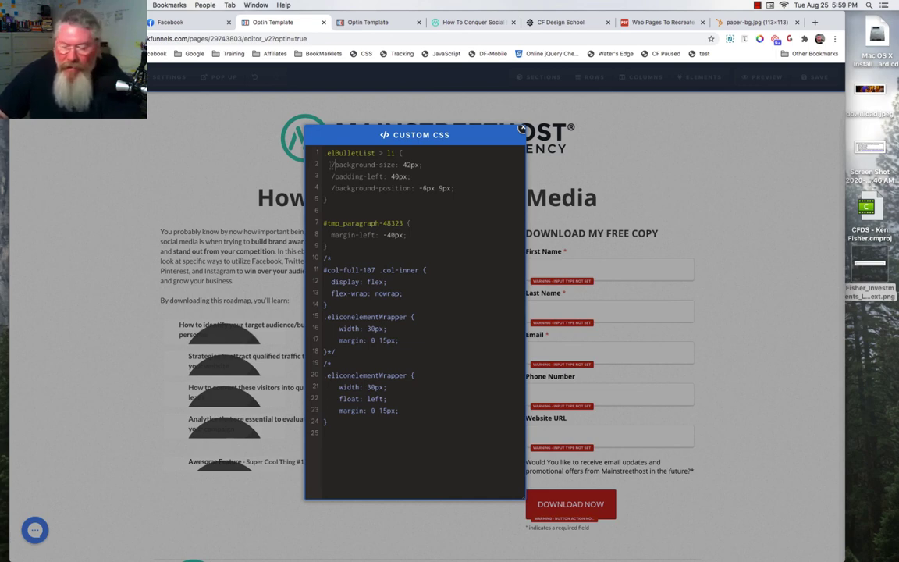
- Re-enable the background-size declaration and remove the ">" so the selector reads ".elBulletList li"
key("Delete")
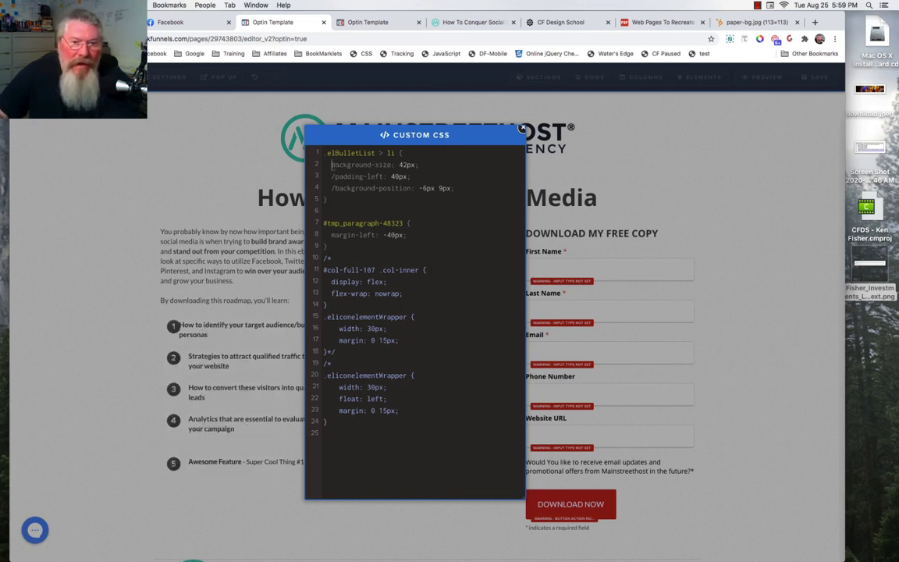
left_click_drag(399, 165, 415, 165)
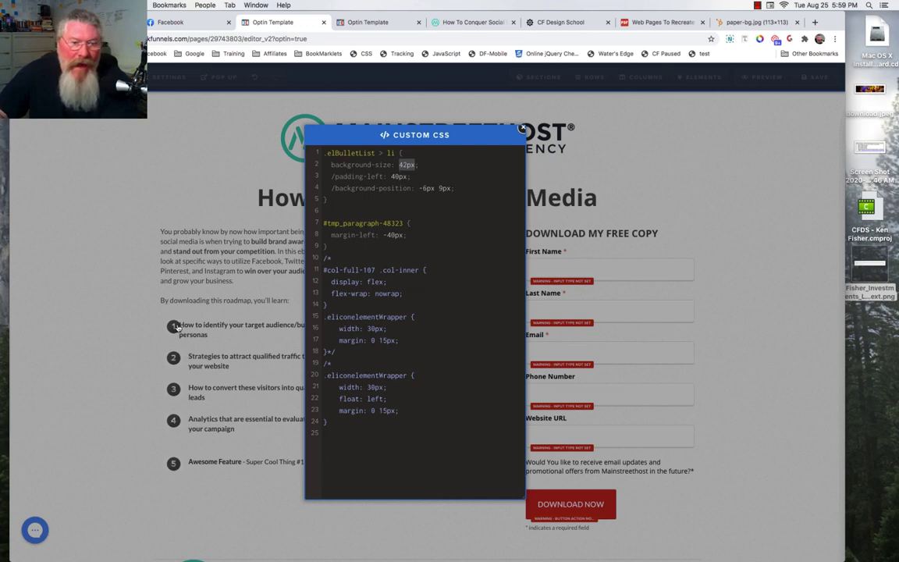
left_click(381, 153)
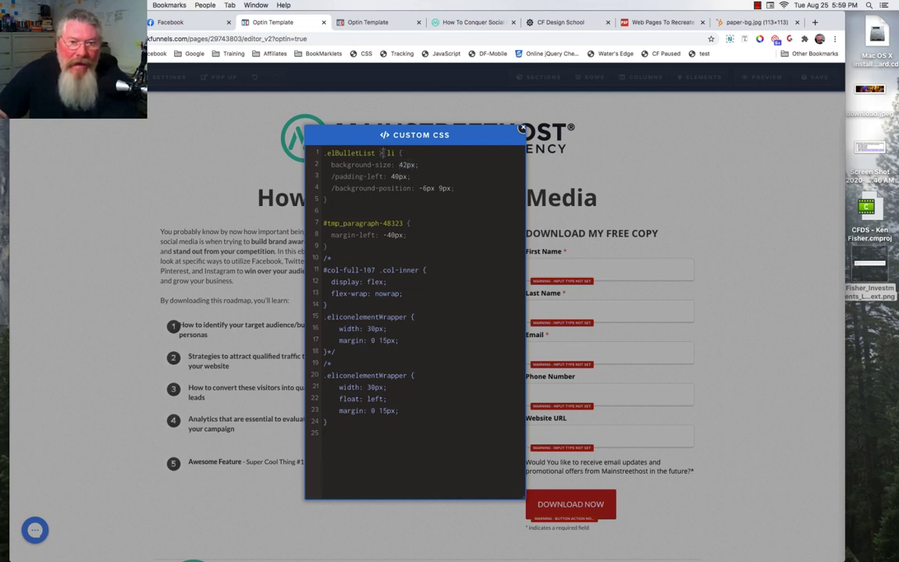
key("BackSpace")
key("BackSpace")
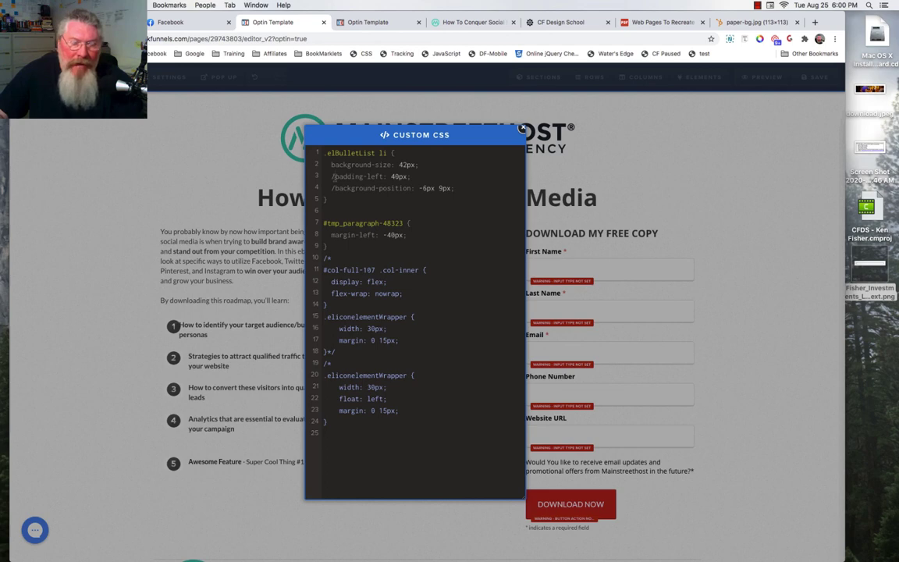
- Re-enable the padding-left and background-position declarations of the bullet list rule by removing their leading slashes
left_click(333, 177)
key("BackSpace")
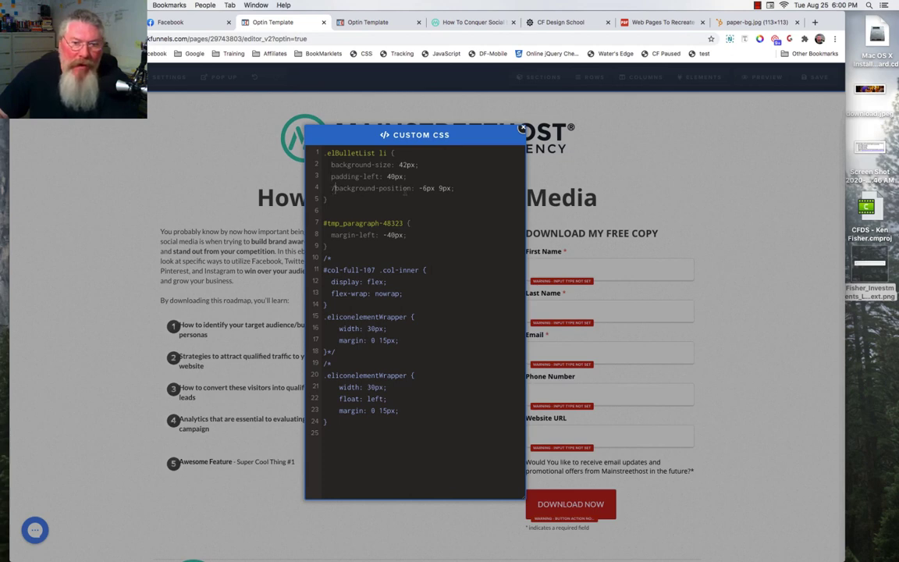
key("Down")
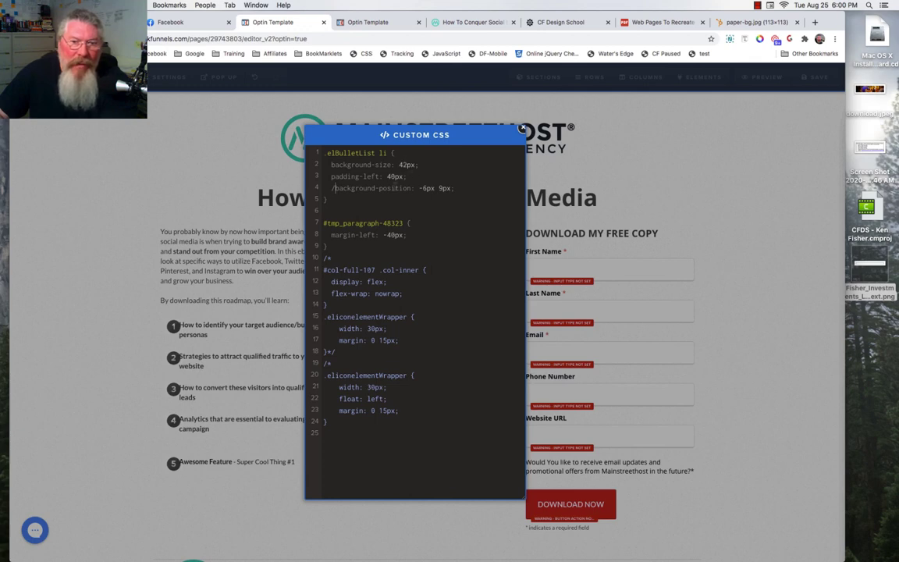
left_click_drag(419, 188, 434, 187)
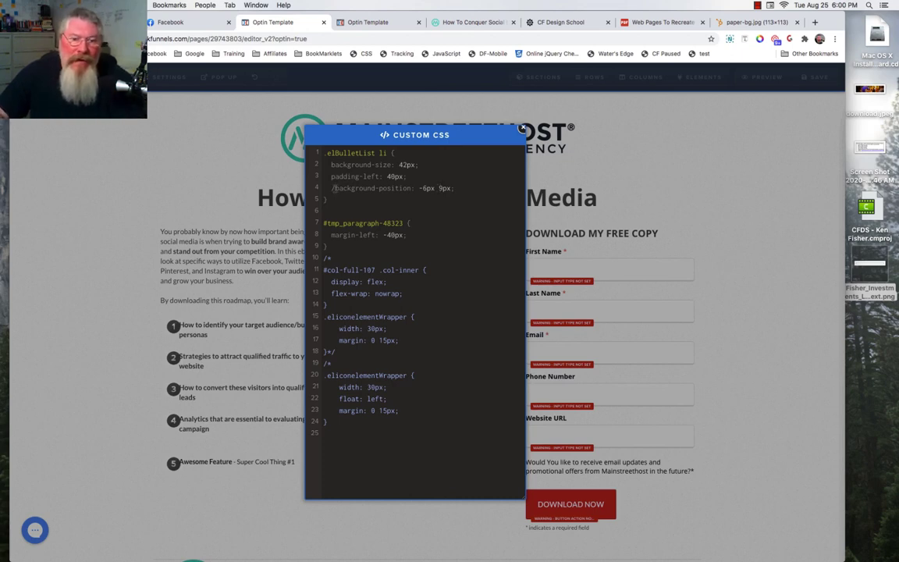
key("BackSpace")
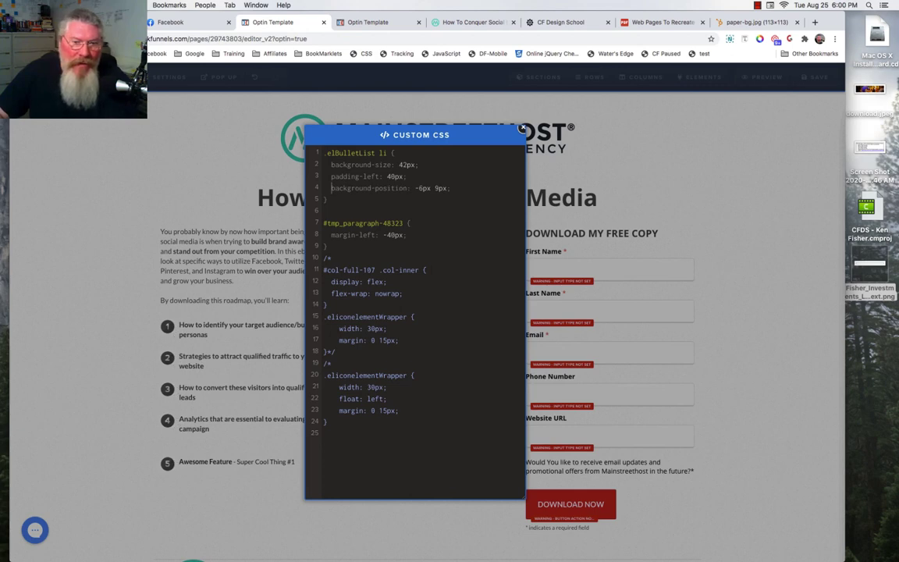
- Switch the bullet list's padding-left declaration off and back on to compare the text spacing, and close the custom CSS editor
left_click(331, 176)
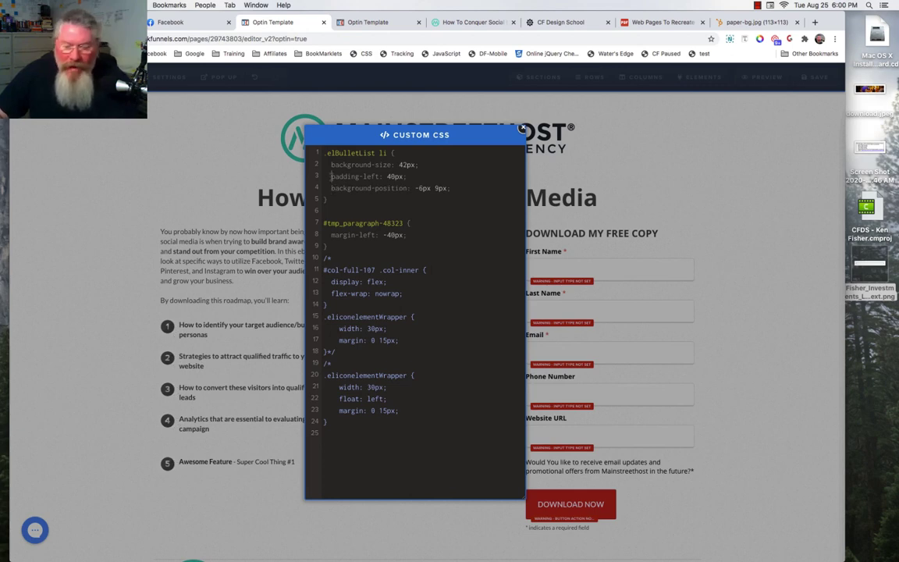
type("/")
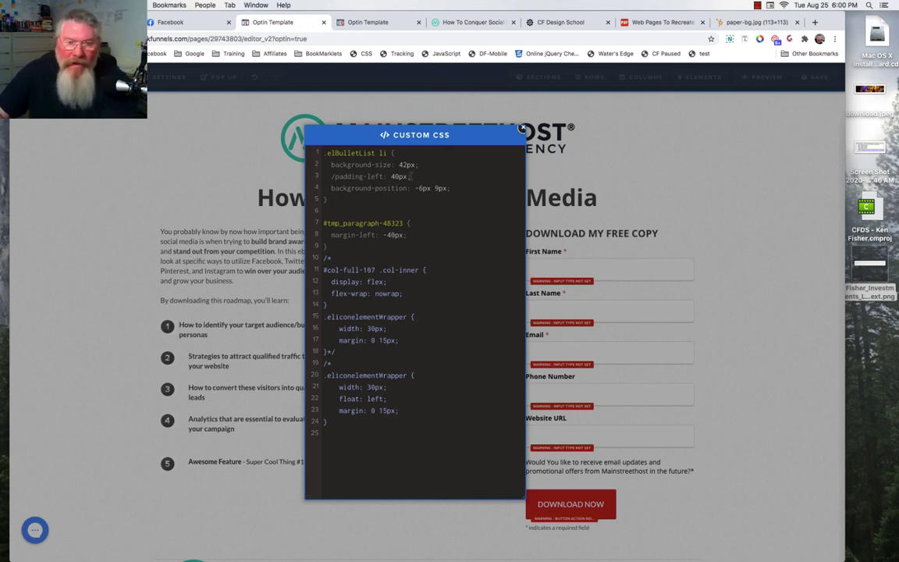
key("BackSpace")
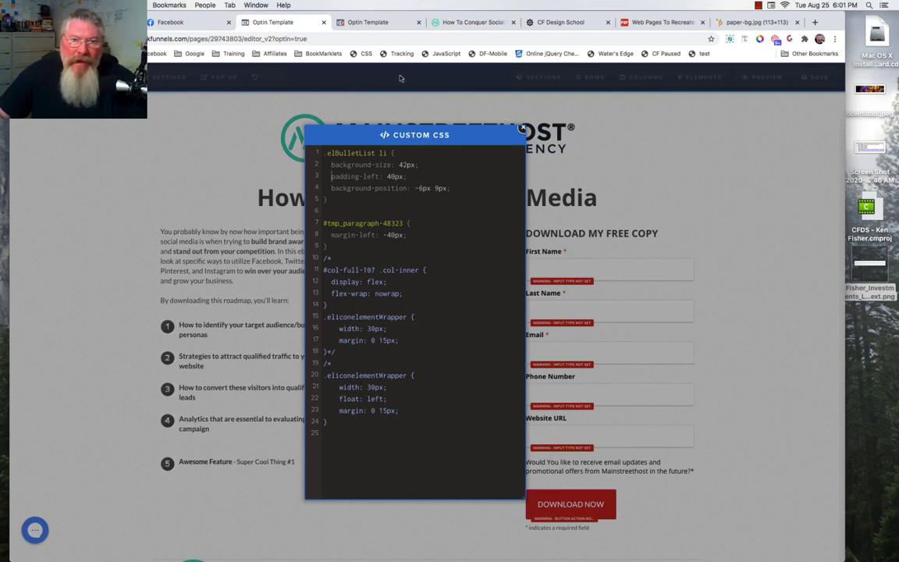
left_click(639, 174)
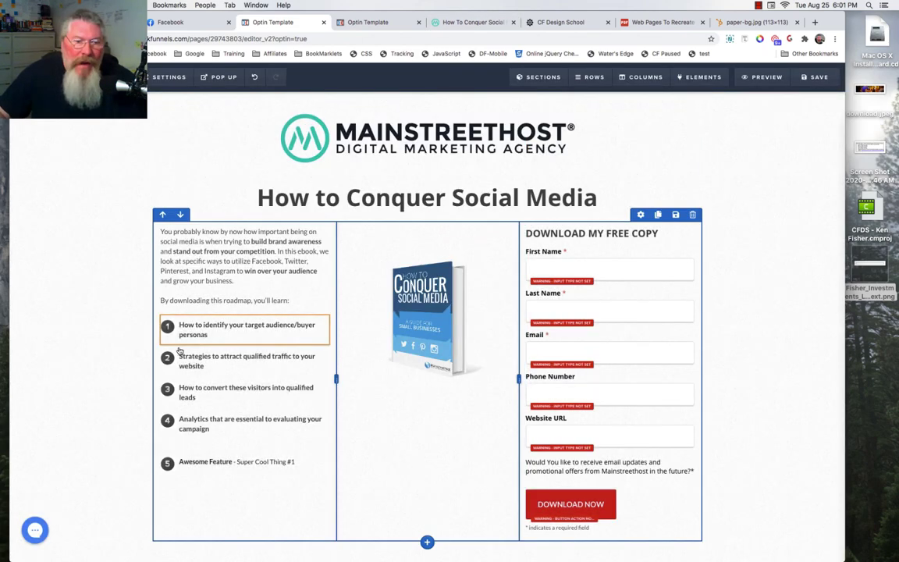
mouse_move(189, 330)
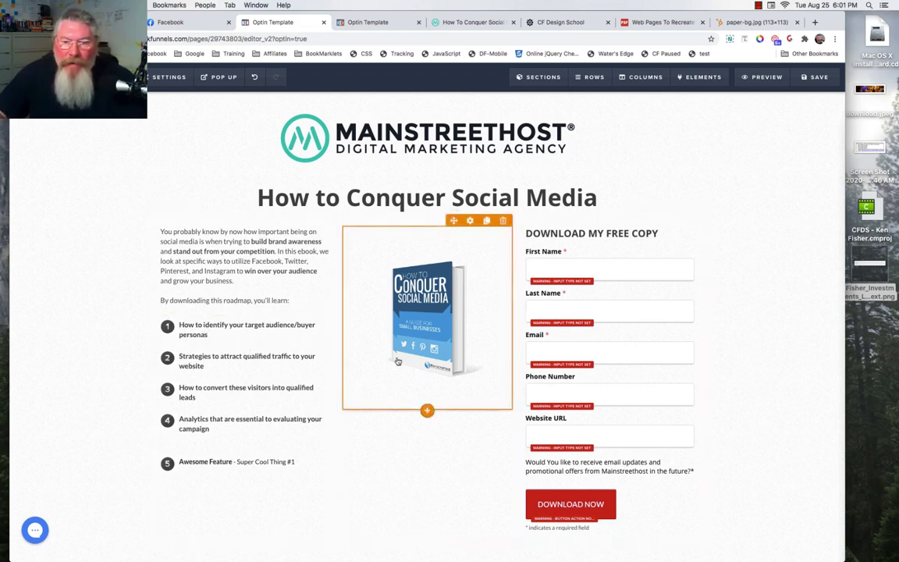
- Review the Download Now button's general and advanced style settings, including its box shadow options
scroll(397, 360, "down", 5)
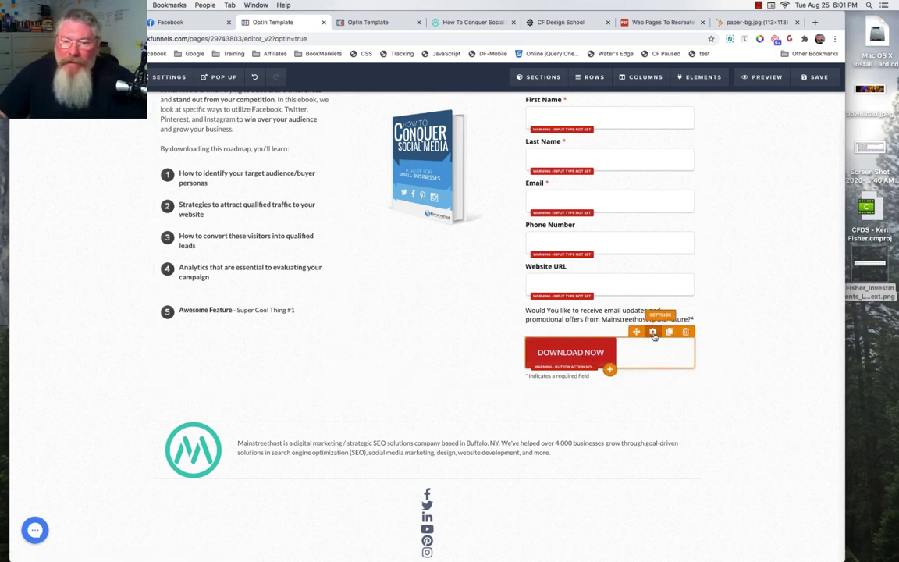
left_click(654, 333)
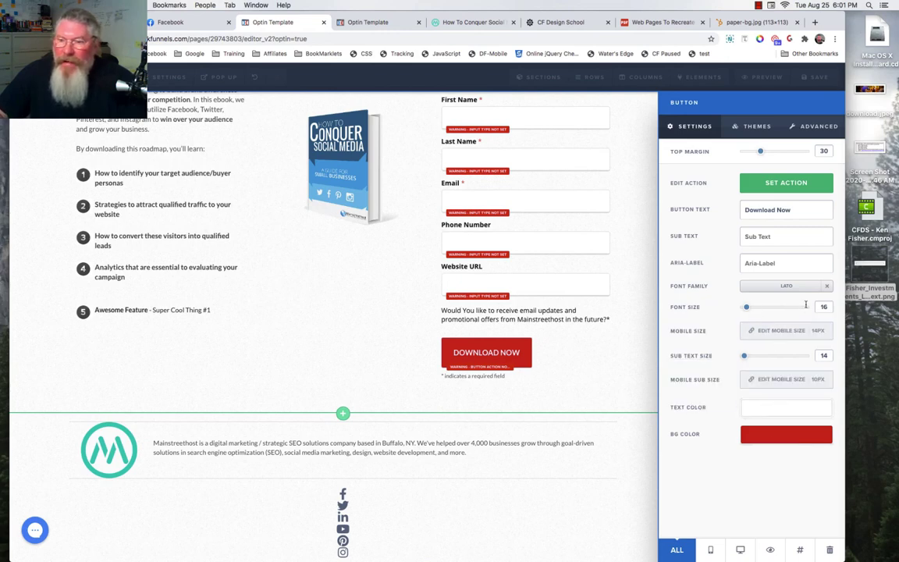
left_click(816, 128)
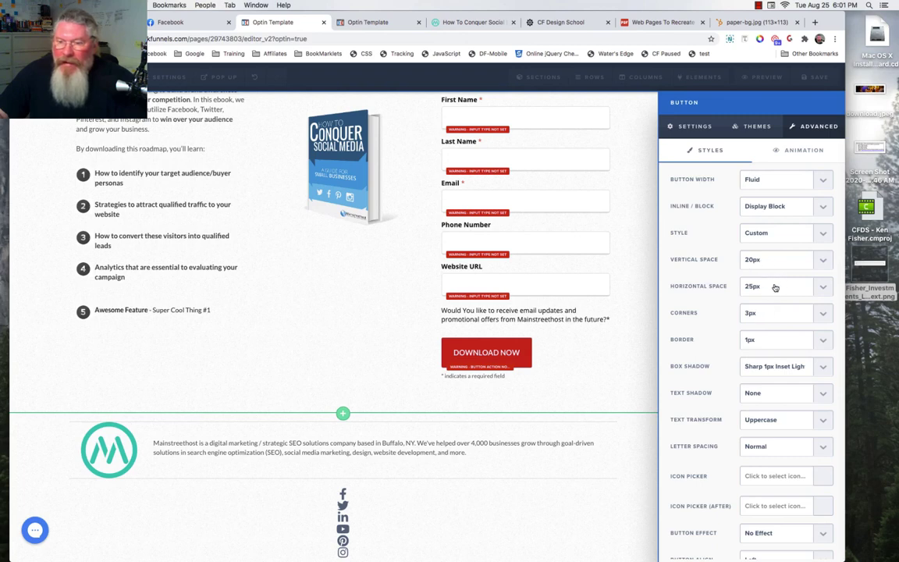
left_click(771, 367)
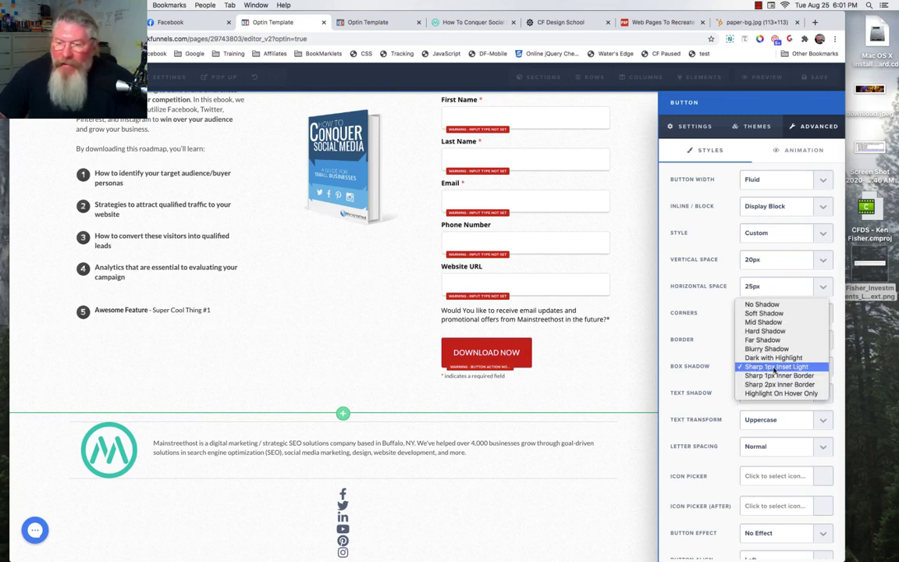
left_click(775, 367)
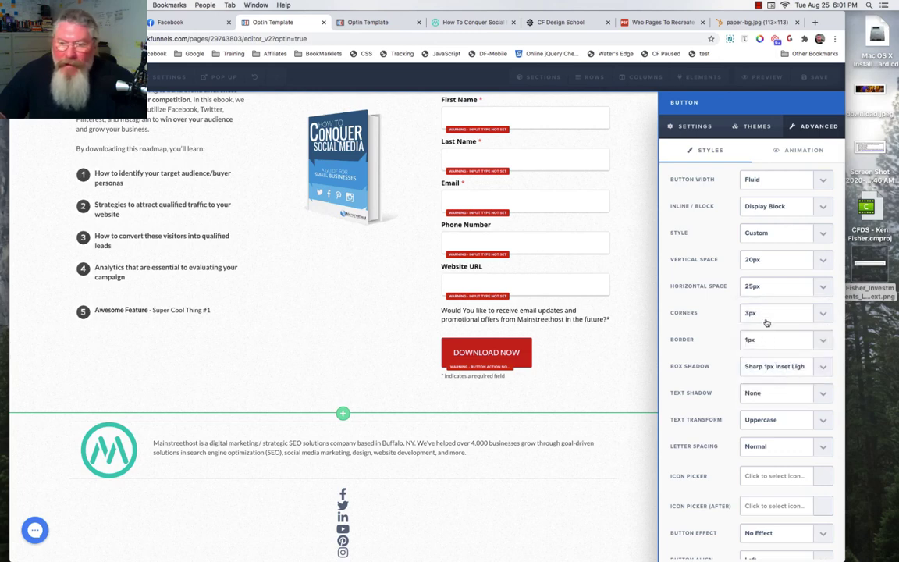
scroll(710, 345, "down", 1)
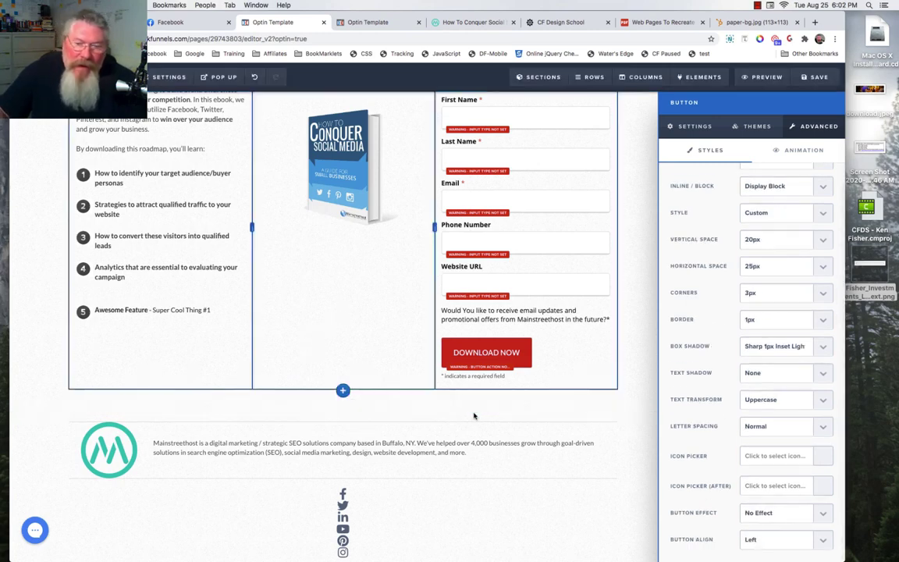
- Disable the #tmp_paragraph-48323 margin-left declaration in the custom CSS with a leading slash, and close the editor
left_click(306, 285)
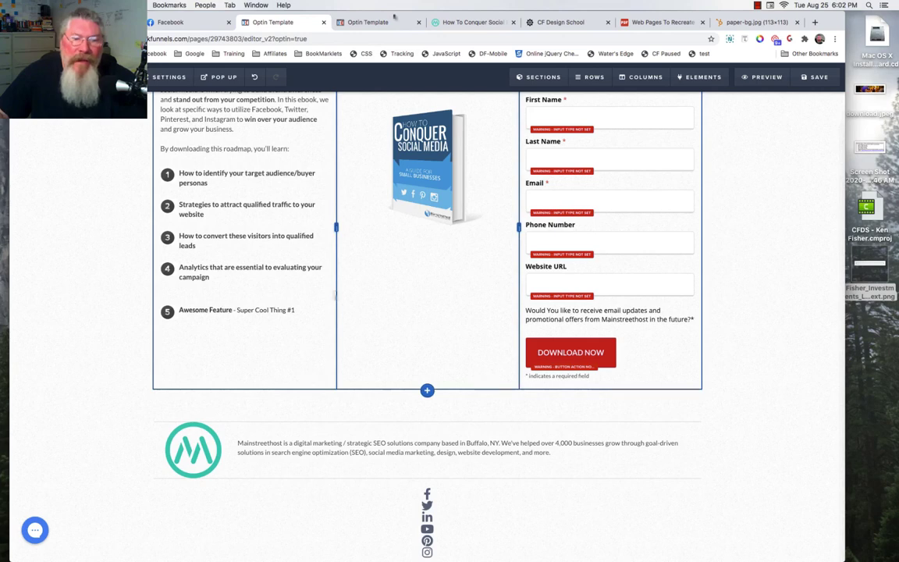
left_click(362, 54)
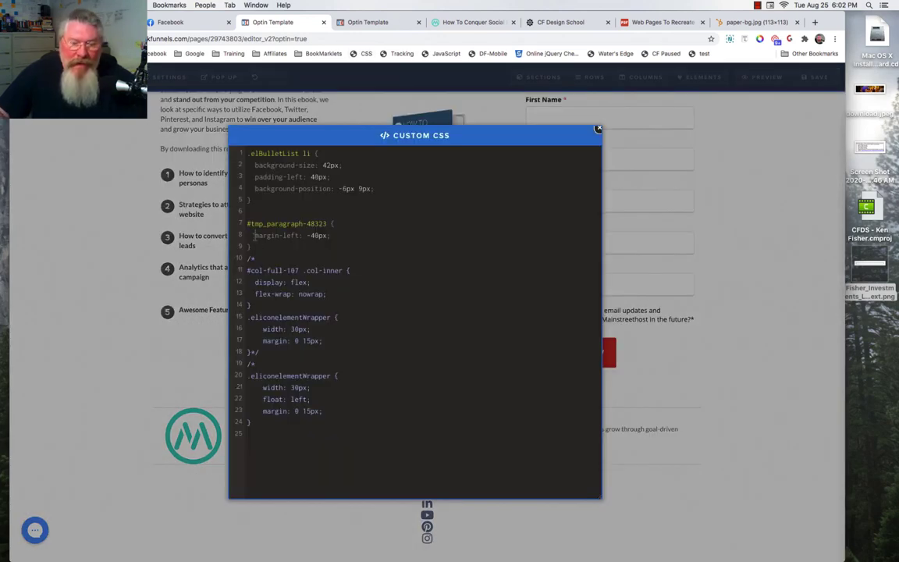
left_click(253, 235)
type("/")
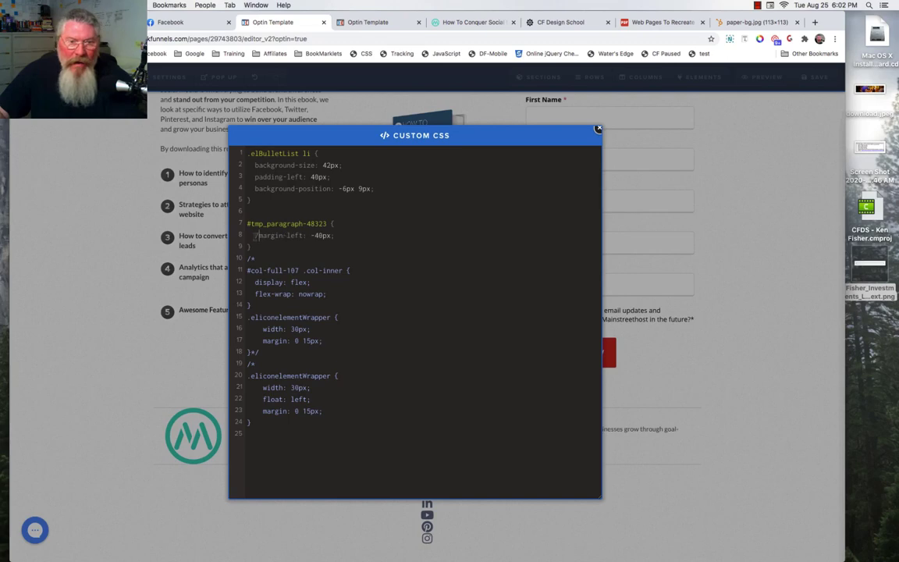
left_click(751, 269)
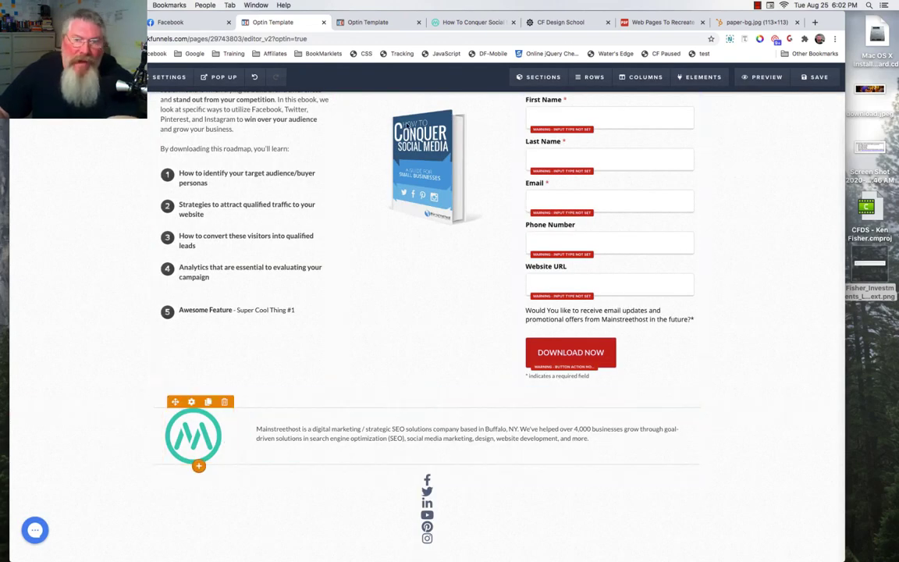
- Compare the footer with the original Mainstreethost page, and re-enable the paragraph's margin-left declaration in the custom CSS
left_click(471, 22)
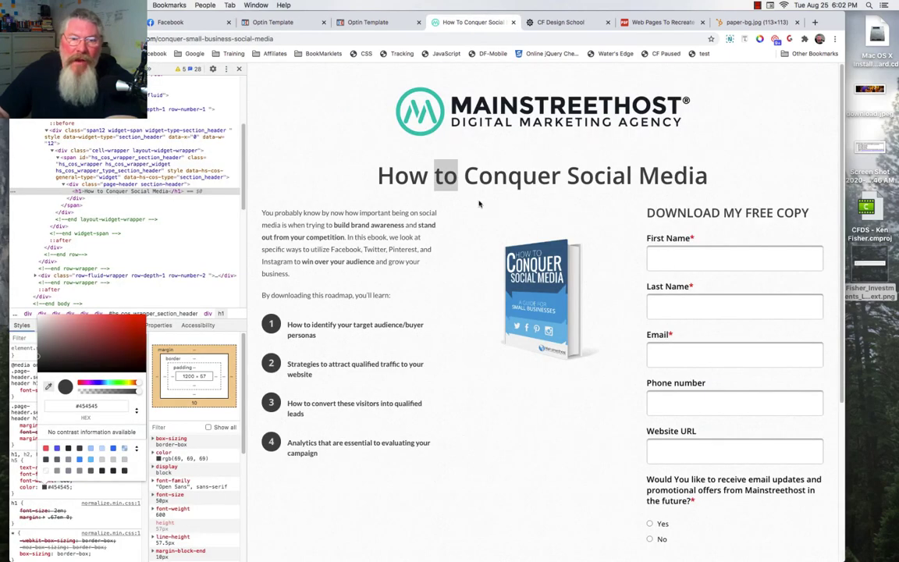
scroll(482, 231, "down", 5)
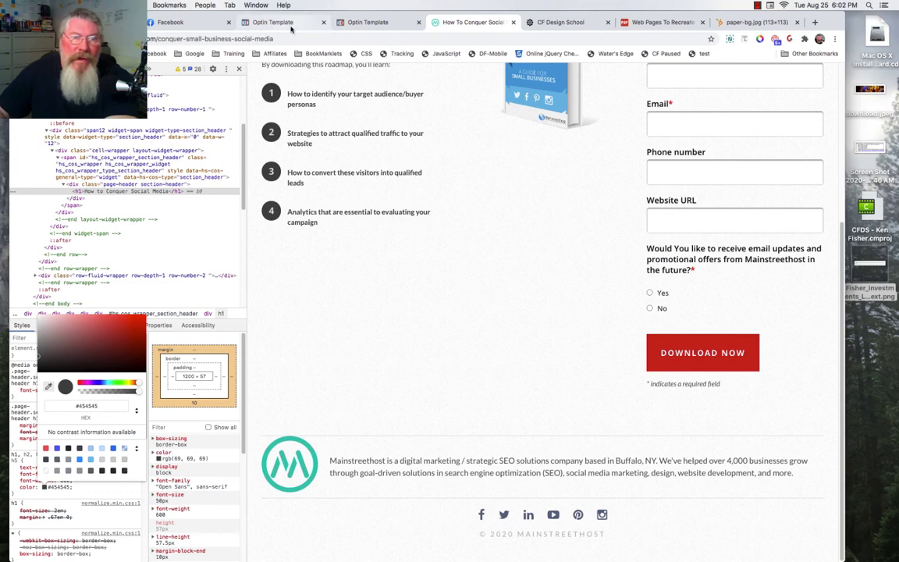
left_click(263, 25)
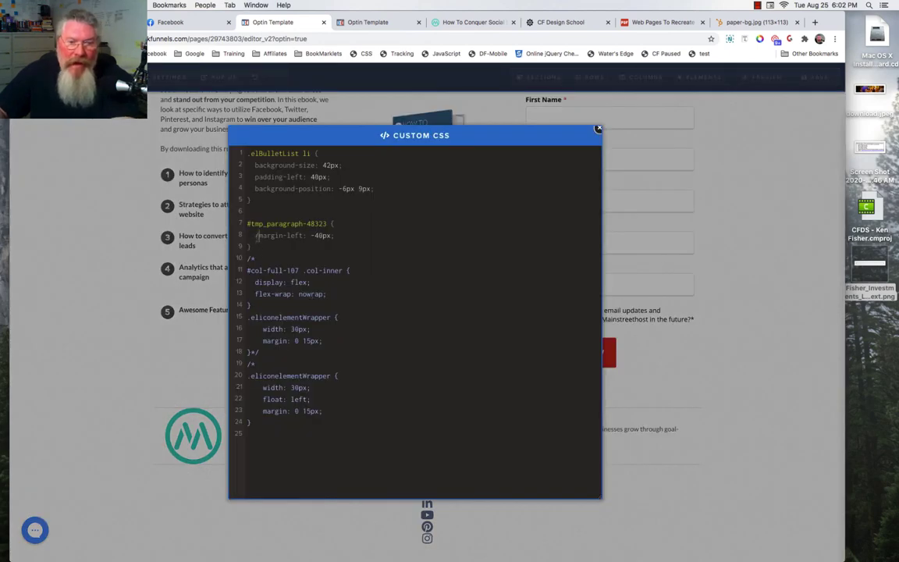
left_click(715, 236)
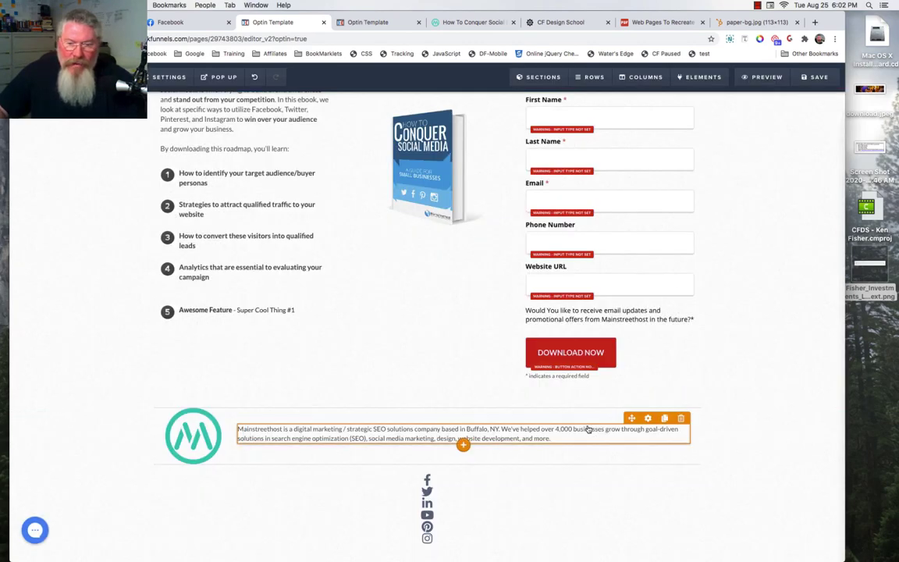
- Activate the #col-full-107 .col-inner and first .eliconelementWrapper rules in the custom CSS by removing the "/*" above them
scroll(754, 383, "down", 2)
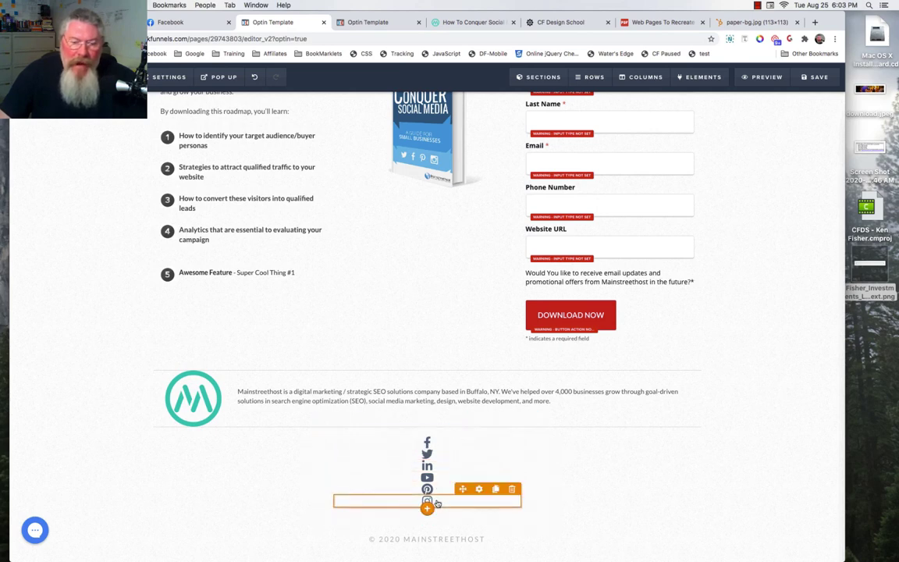
left_click(361, 57)
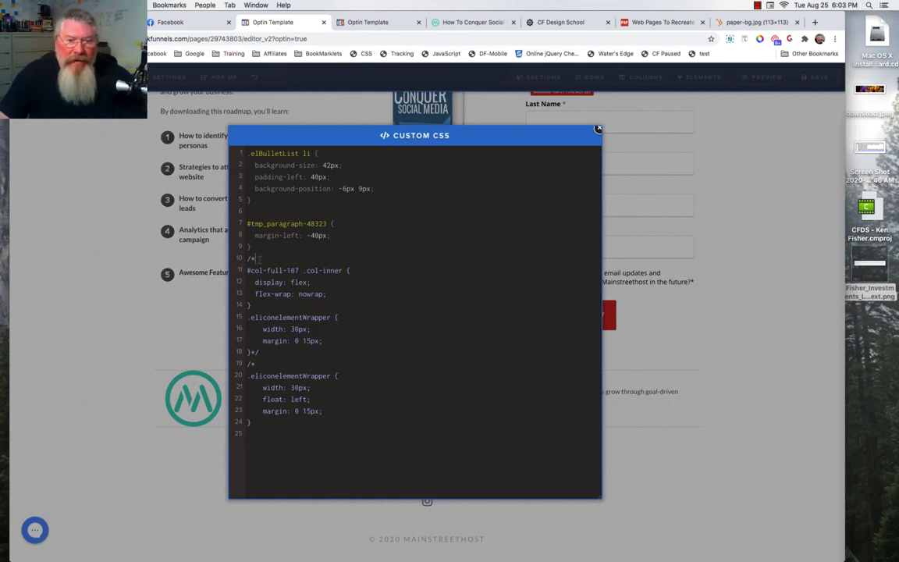
key("BackSpace")
key("BackSpace")
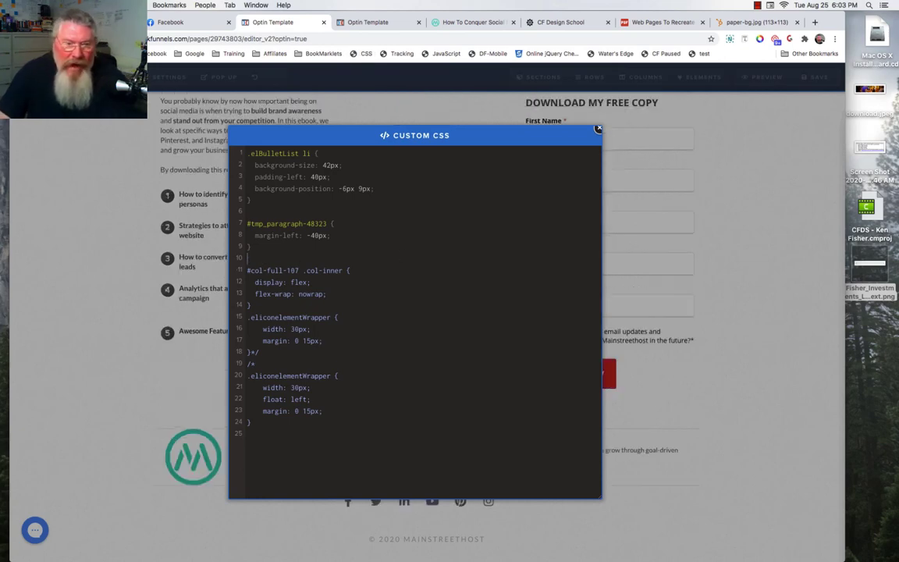
- Shrink the custom CSS editor to expose the footer's social icons, review the flex and icon wrapper rules, and close the editor
key("super+a")
left_click(584, 485)
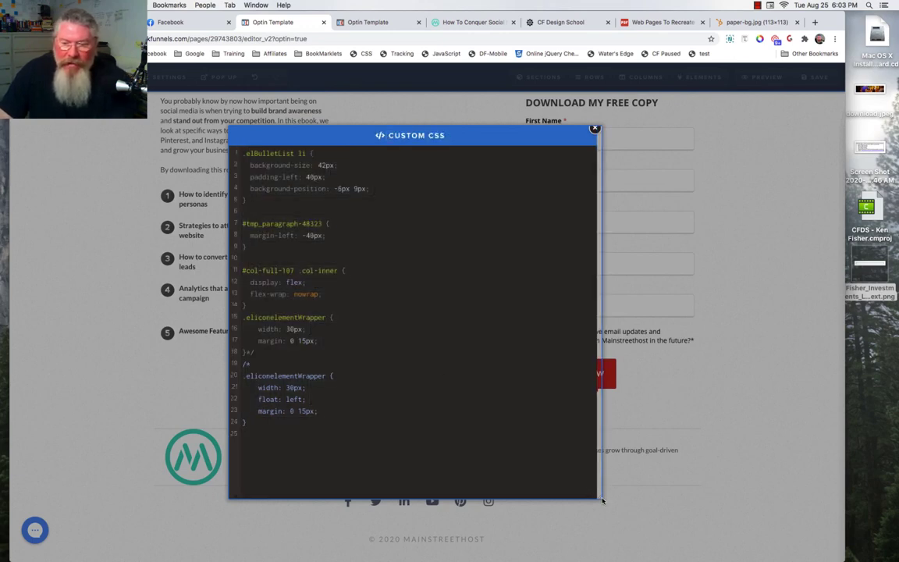
left_click_drag(599, 496, 620, 441)
scroll(502, 355, "down", 3)
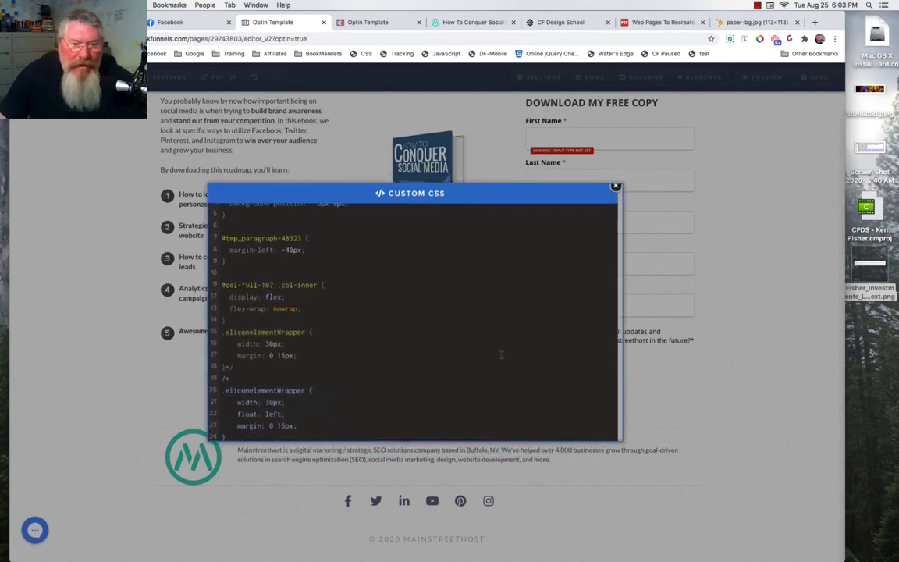
scroll(502, 355, "down", 1)
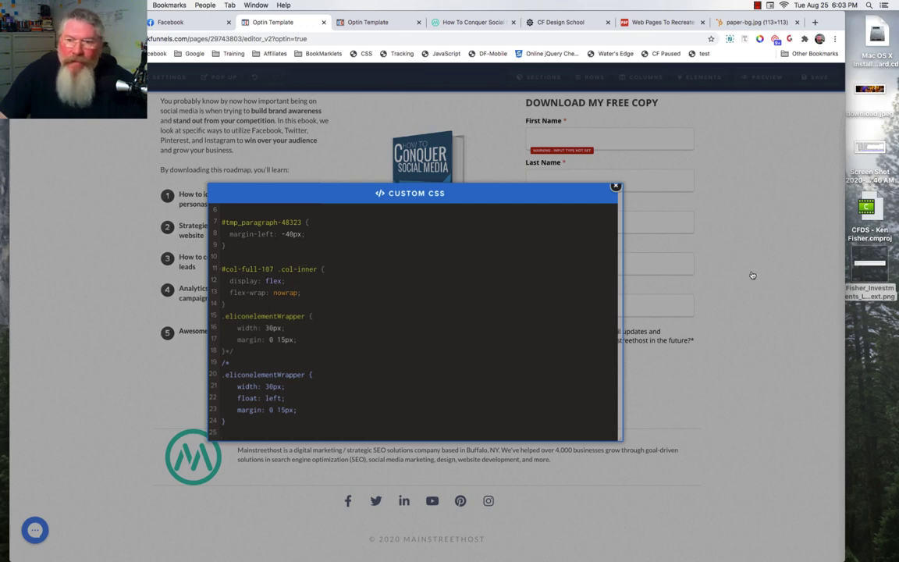
left_click(652, 78)
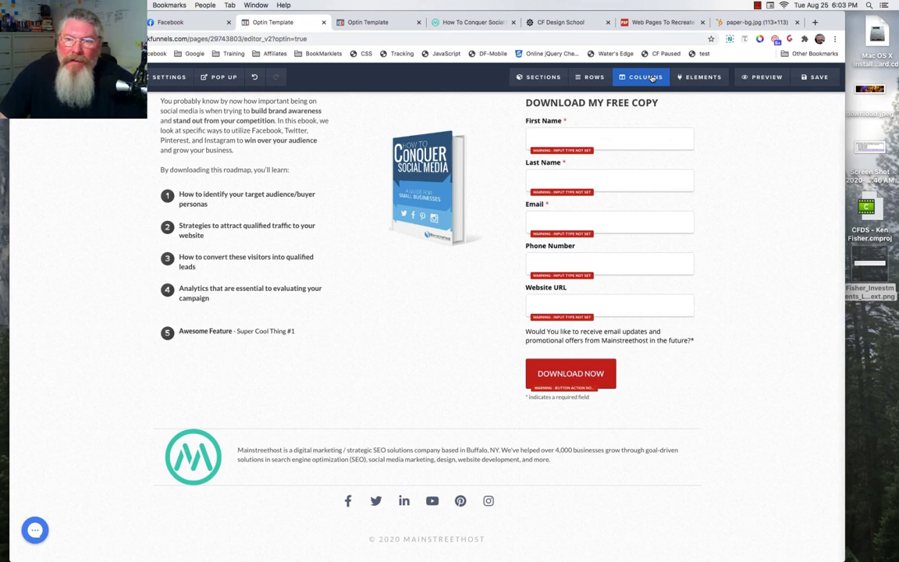
- Look up the CSS ID selector of the column holding the social icons, and close its CSS info
left_click(652, 78)
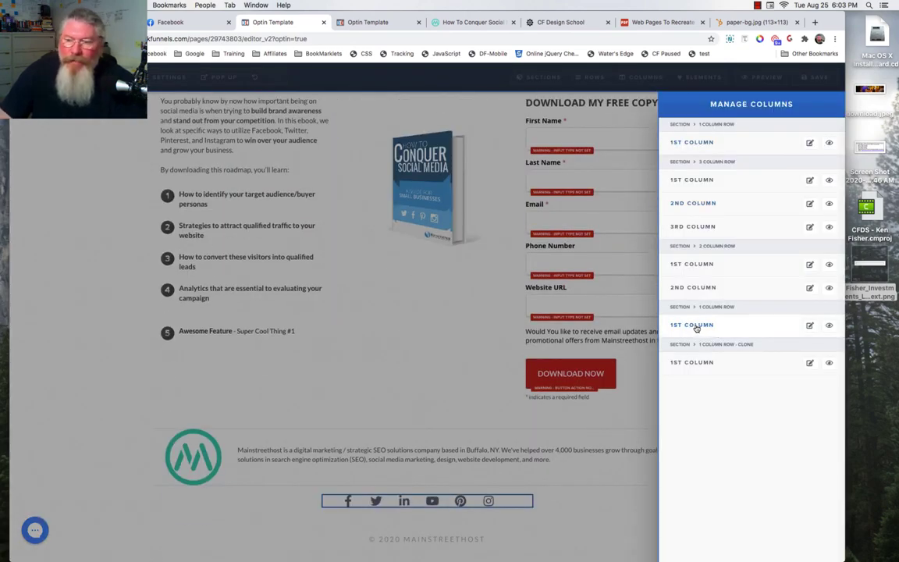
left_click(695, 325)
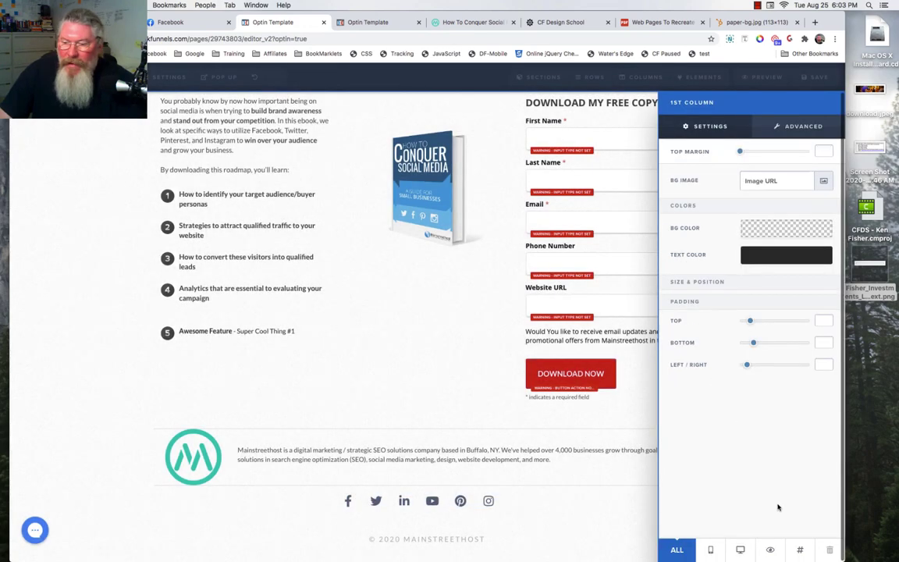
left_click(799, 530)
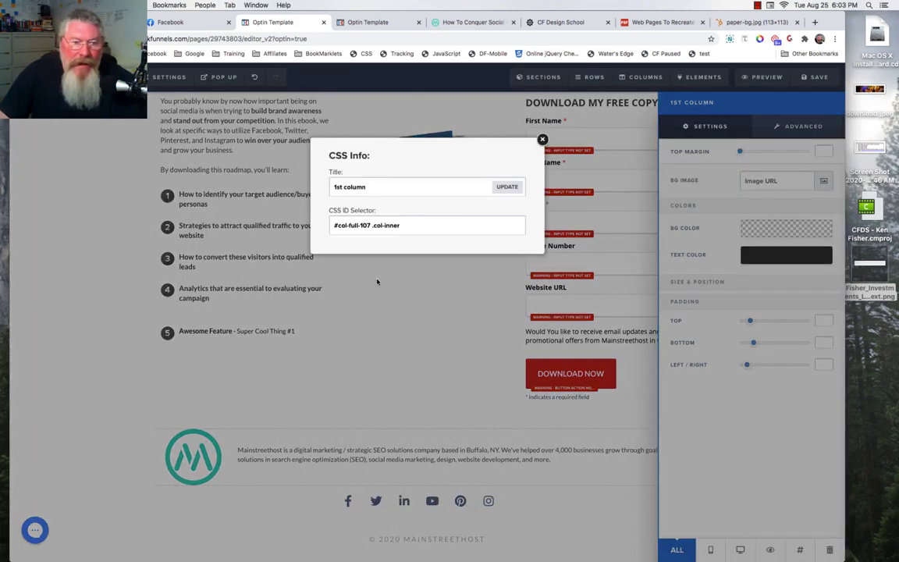
triple_click(404, 226)
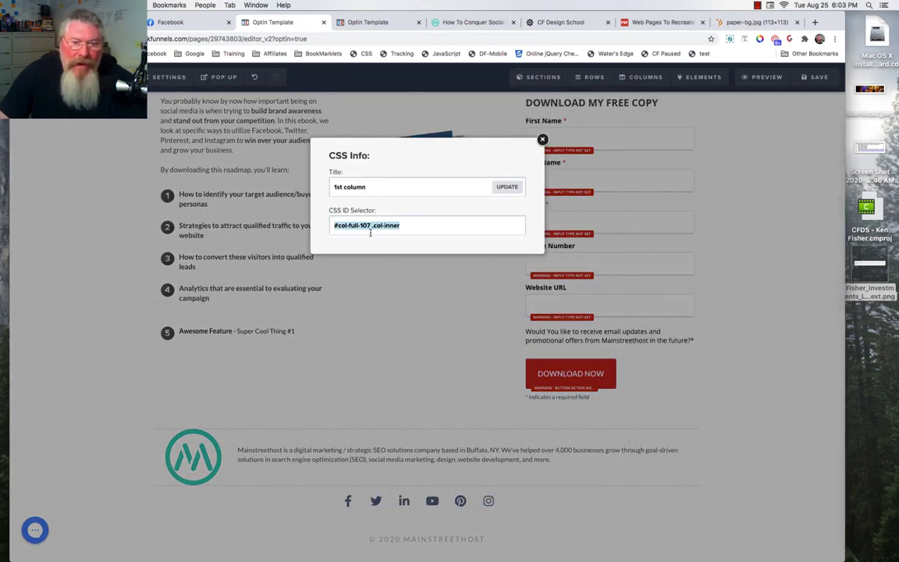
left_click(428, 311)
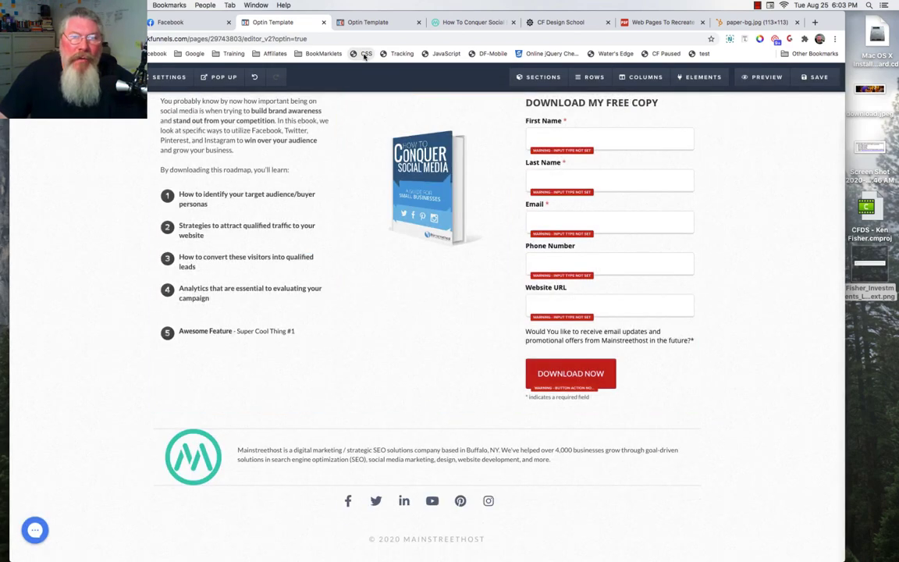
- Reopen the custom CSS editor at a reduced height and disable the column's flex-wrap: nowrap declaration with a leading slash
left_click(364, 54)
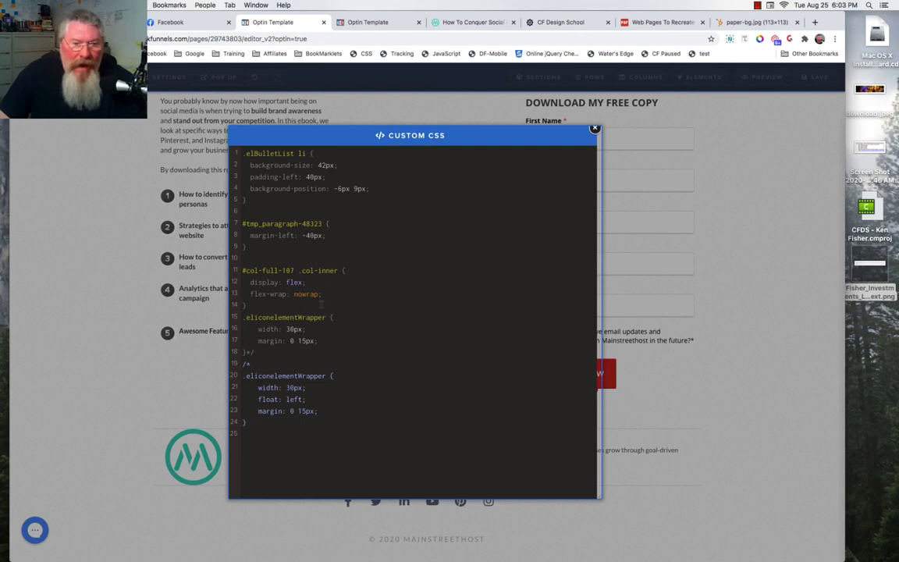
left_click_drag(598, 491, 597, 461)
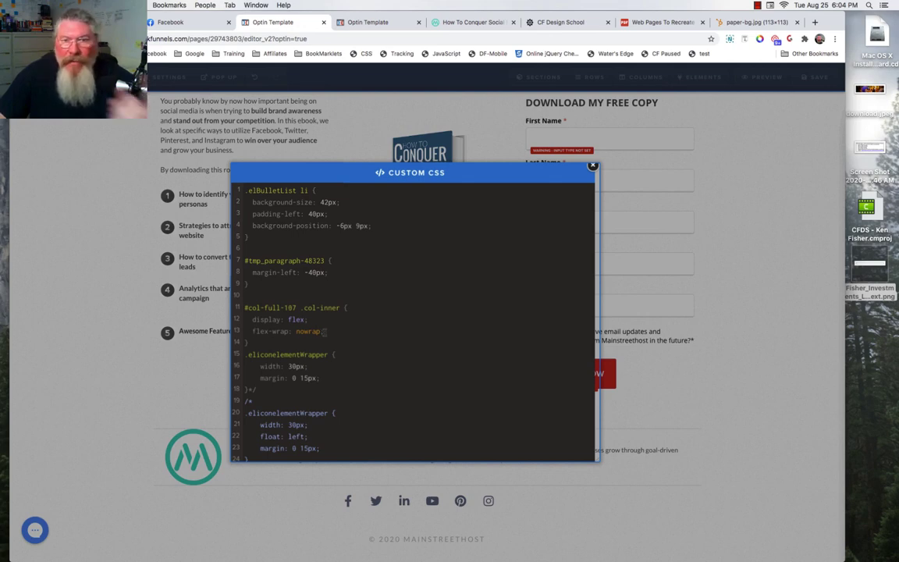
left_click(252, 331)
type("/")
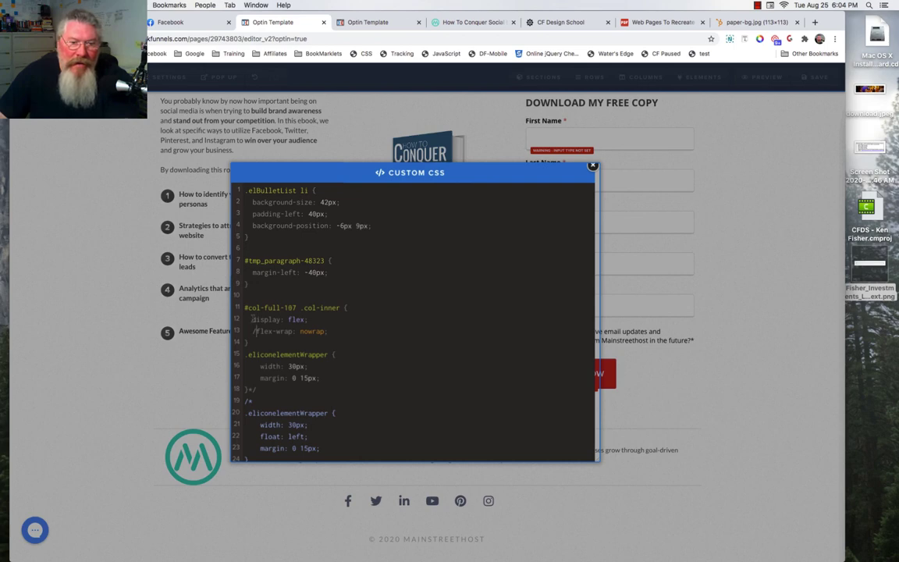
- Switch the column's display: flex and the icon wrapper's width: 30px declarations off and back on to compare the icon layout
left_click(252, 319)
type("/")
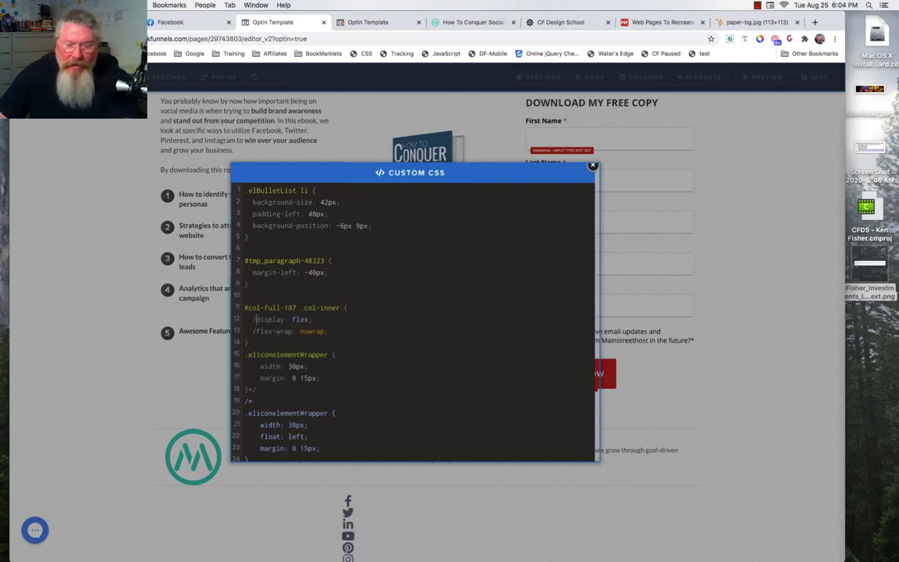
key("BackSpace")
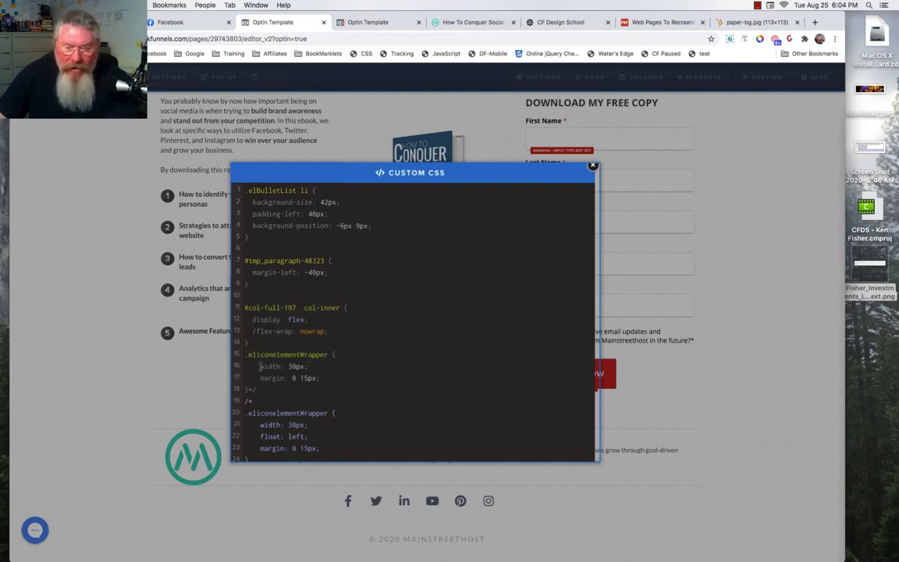
type("/")
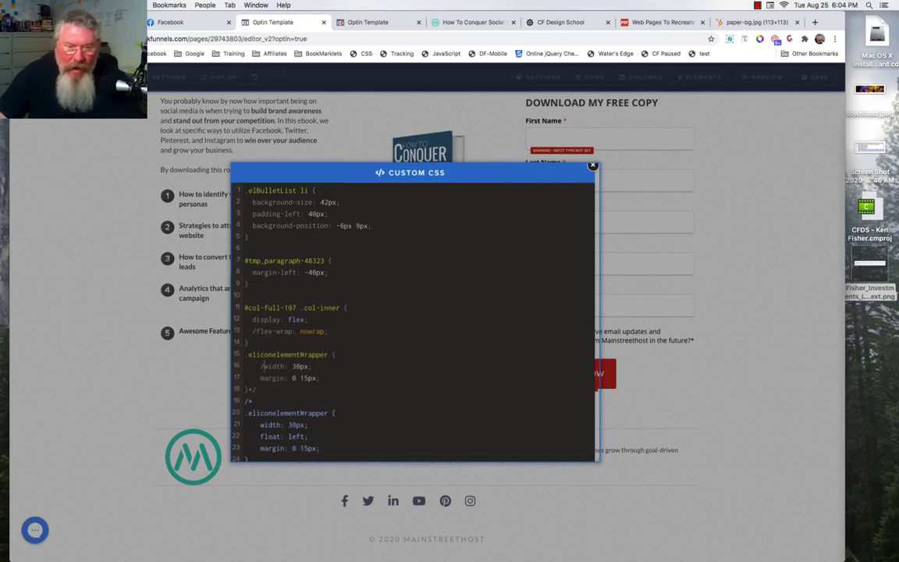
key("BackSpace")
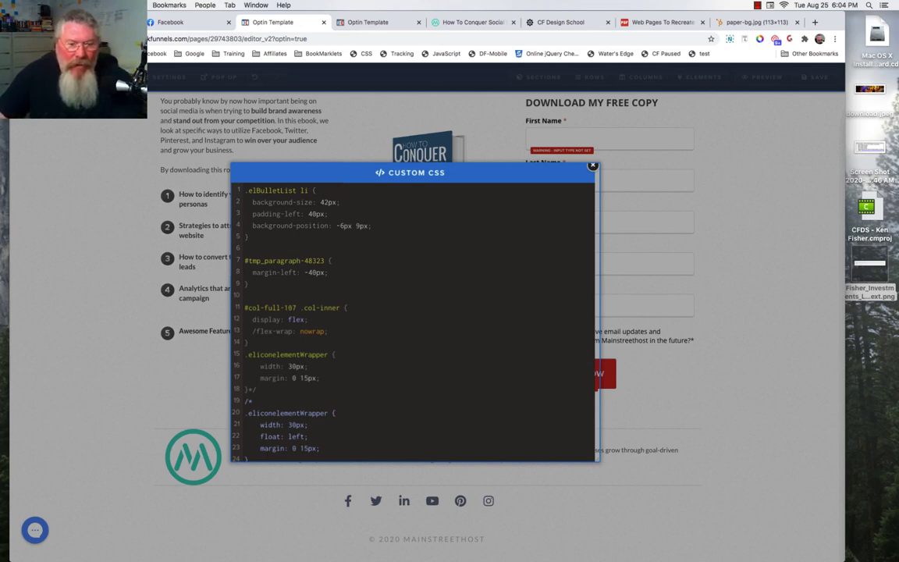
left_click(251, 319)
type("/")
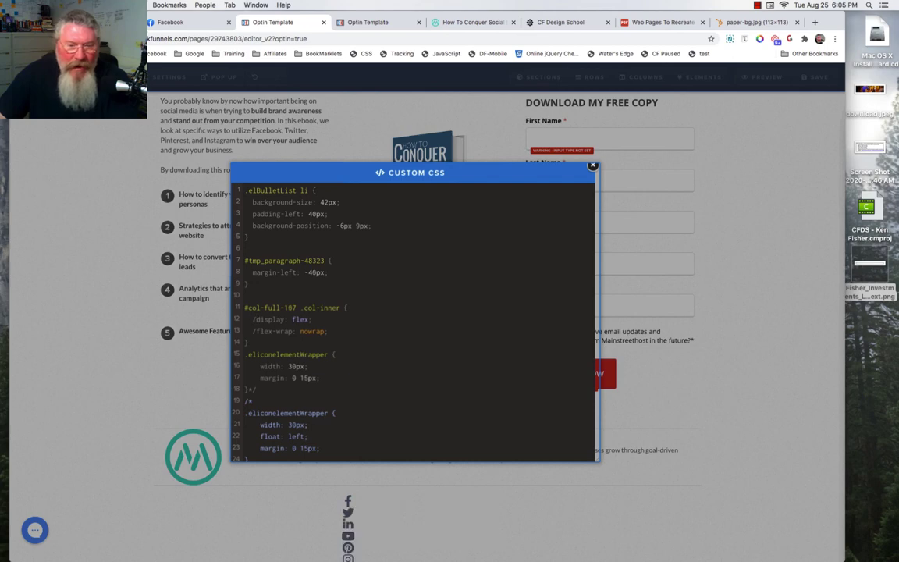
key("BackSpace")
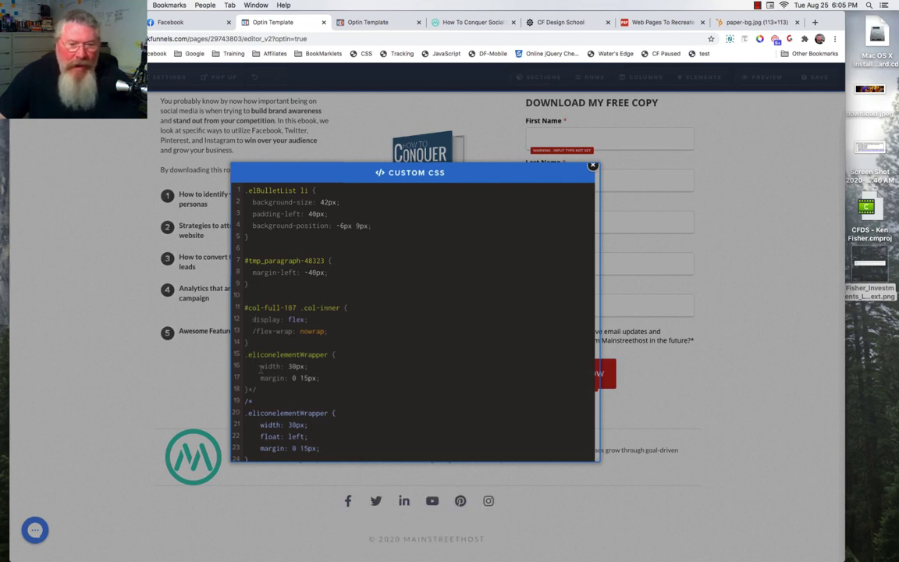
- Disable the active icon wrapper rule's width: 30px declaration, and toggle the column's display and flex-wrap declarations to compare the icon layout
left_click(260, 367)
type("/")
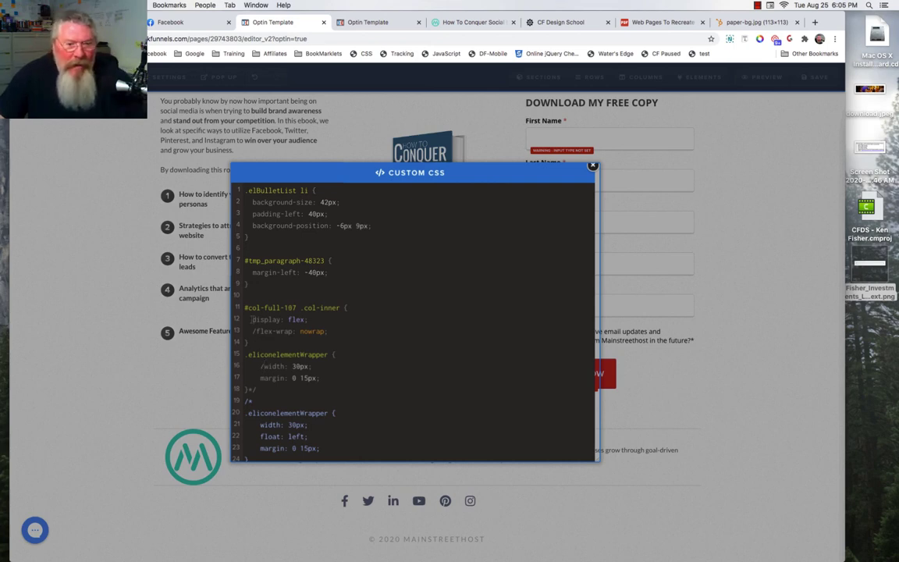
type("/")
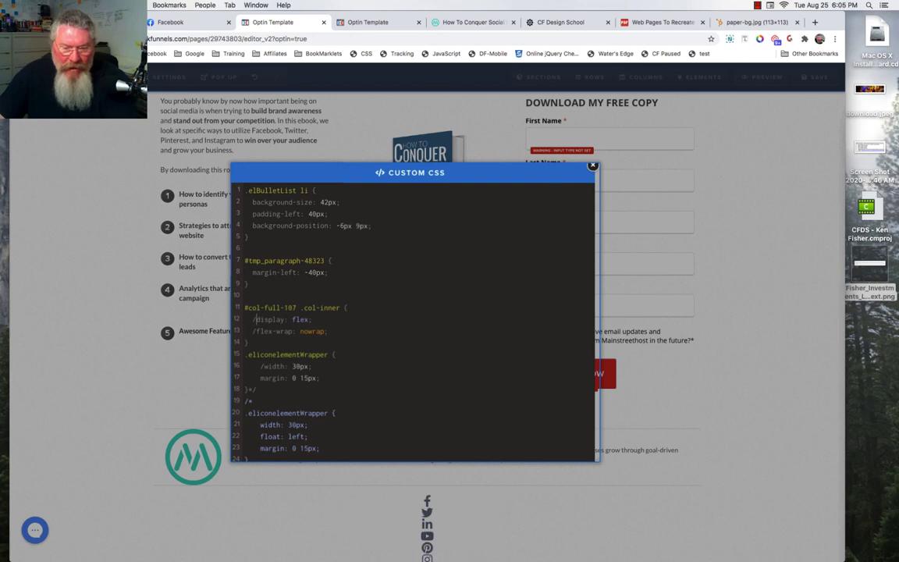
key("BackSpace")
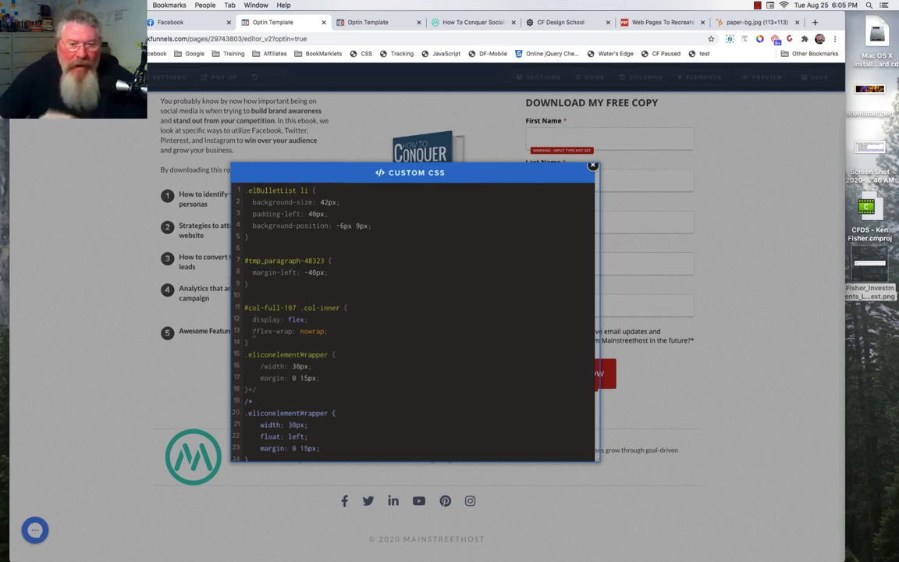
key("BackSpace")
type("/")
- Disable the active .eliconelementWrapper rule's margin: 0 15px declaration with a leading slash
left_click(260, 377)
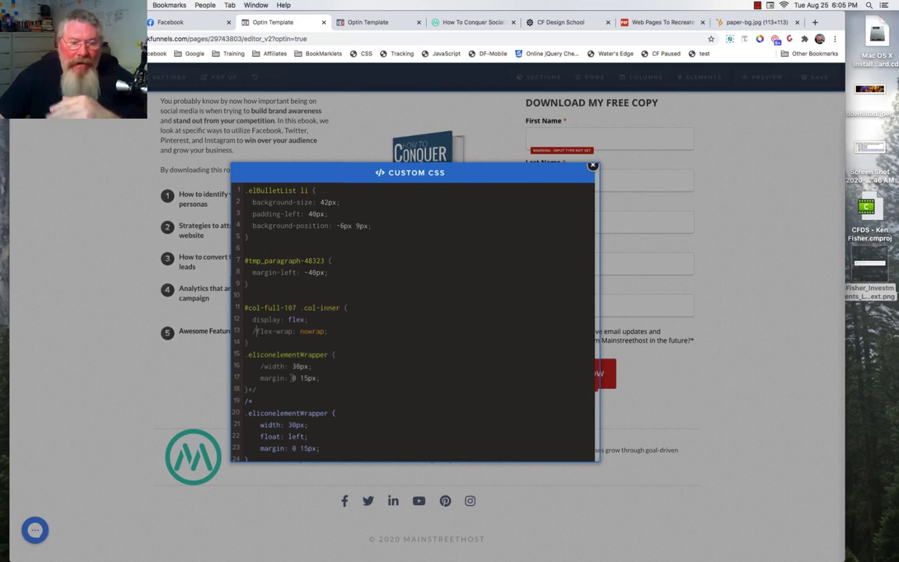
left_click(261, 378)
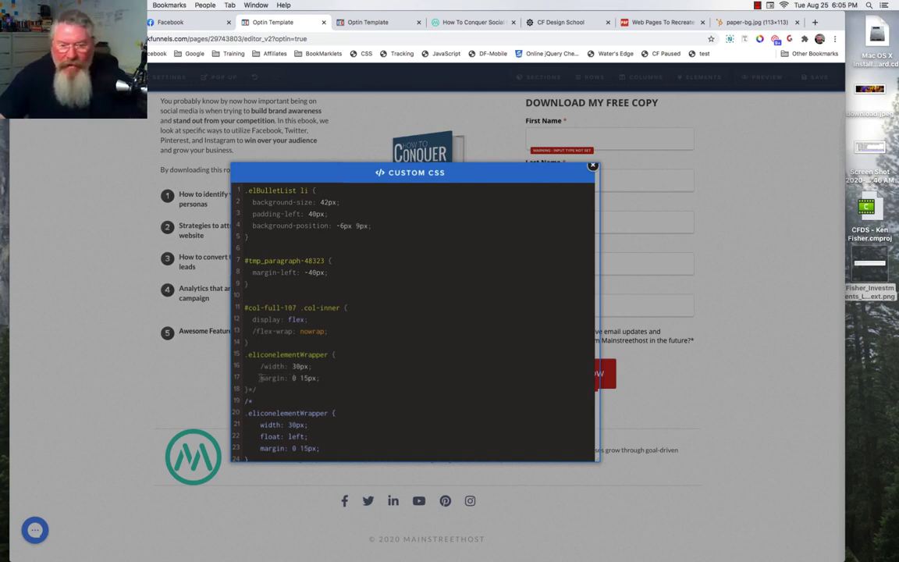
type("/")
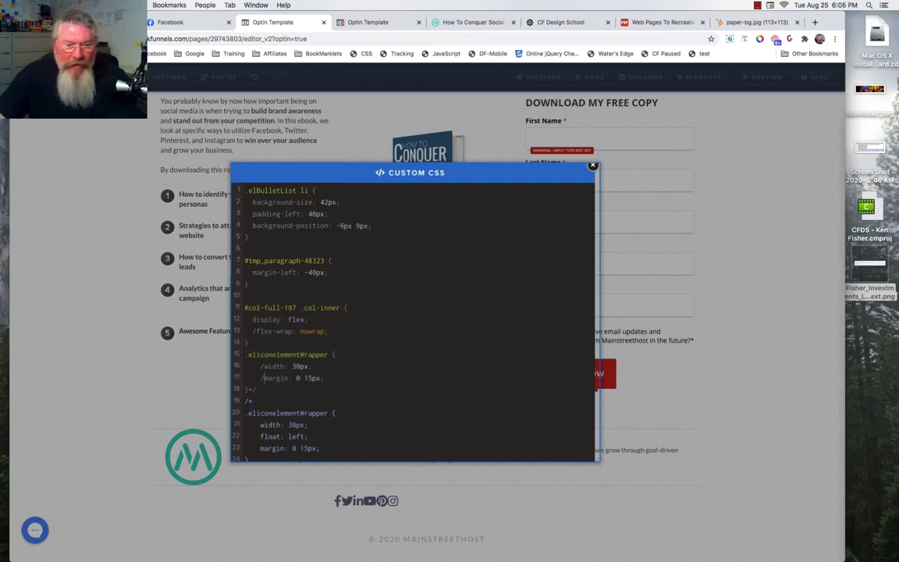
- Re-enable the active .eliconelementWrapper rule's margin: 0 15px declaration, and switch its width: 30px declaration on and back off
key("BackSpace")
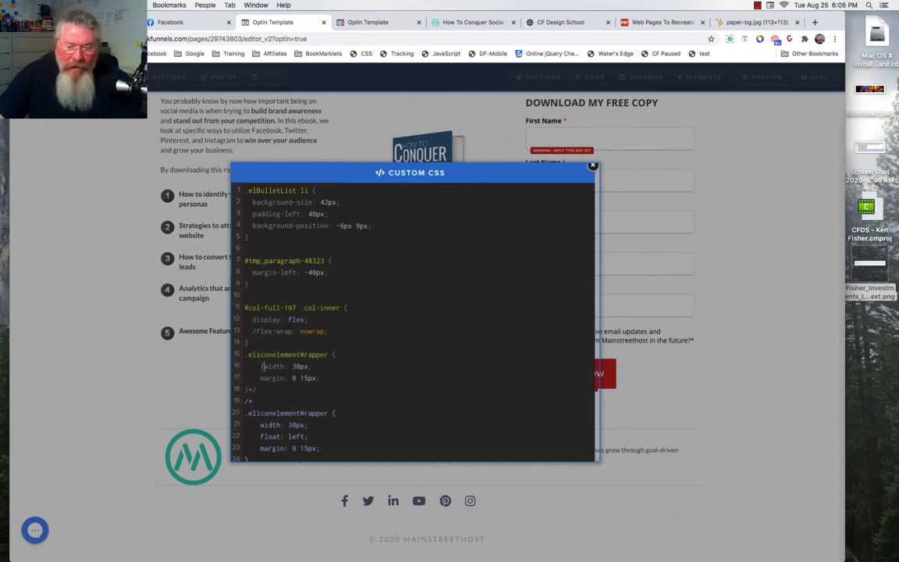
left_click(262, 366)
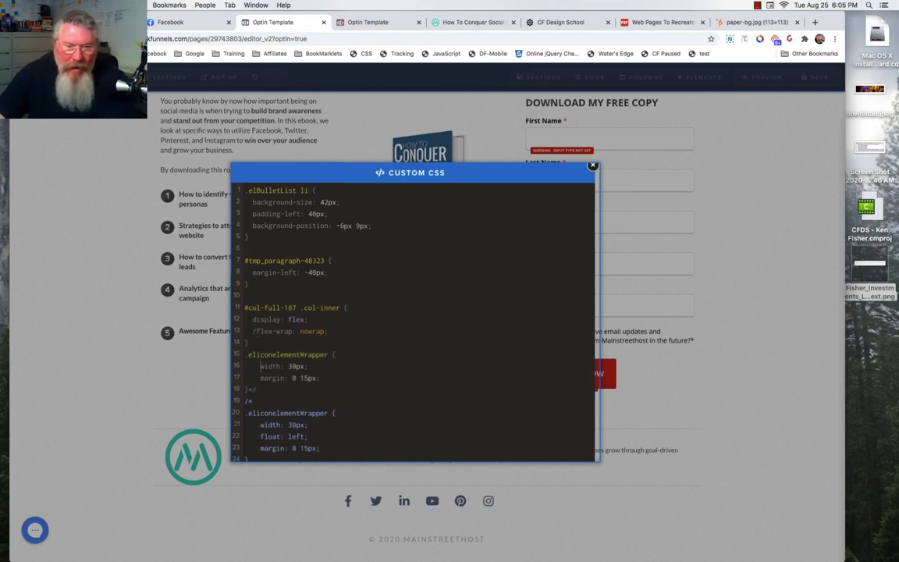
type("/")
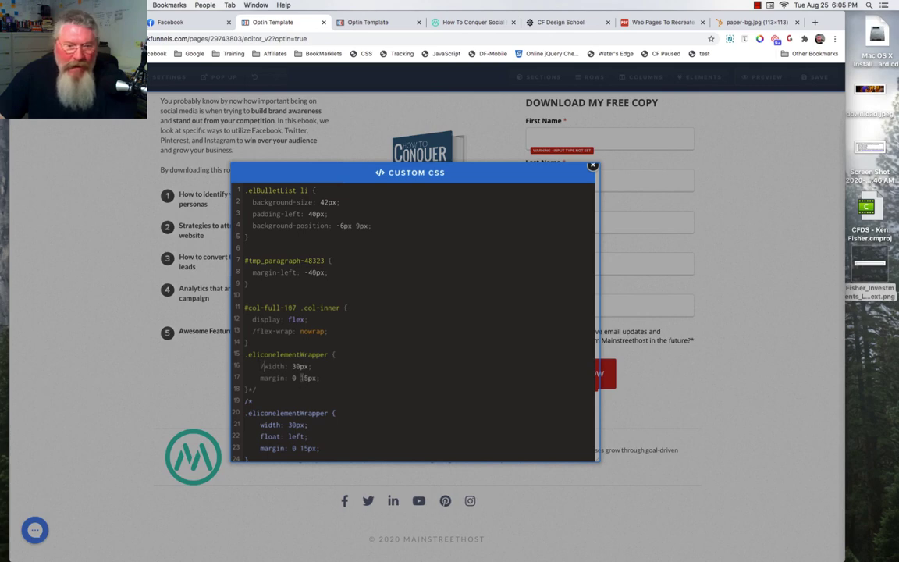
- Try a 30px side margin in the active .eliconelementWrapper rule, and settle on margin: 0 25px
left_click_drag(300, 377, 308, 377)
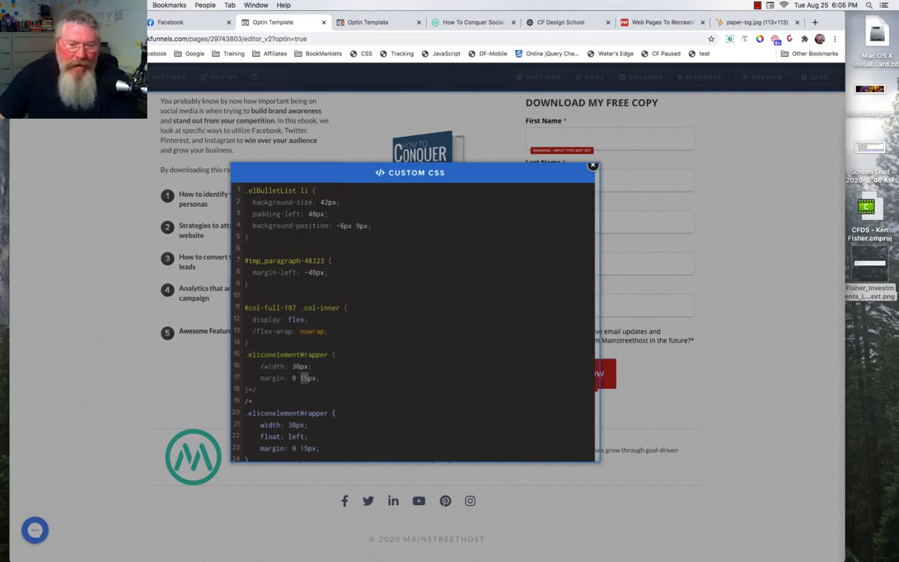
type("30")
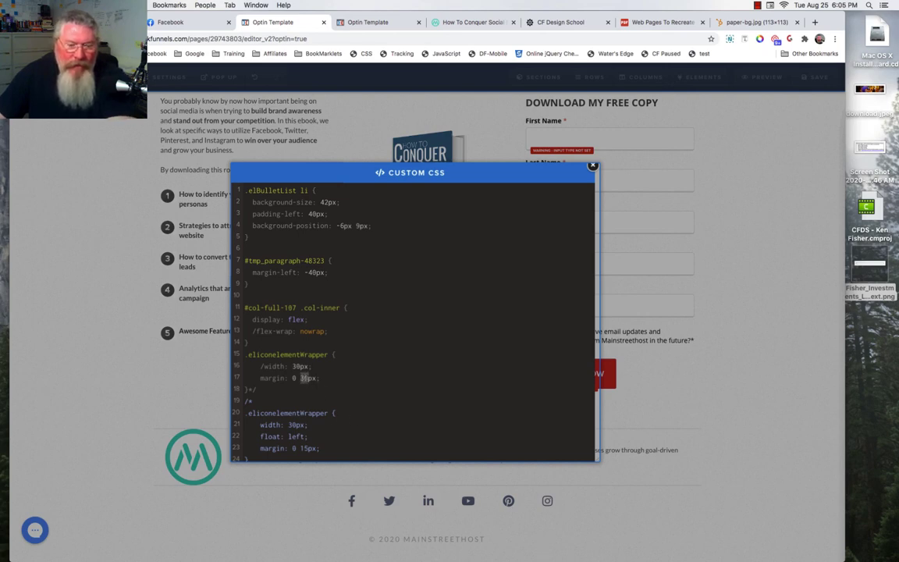
key("BackSpace")
key("BackSpace")
type("25")
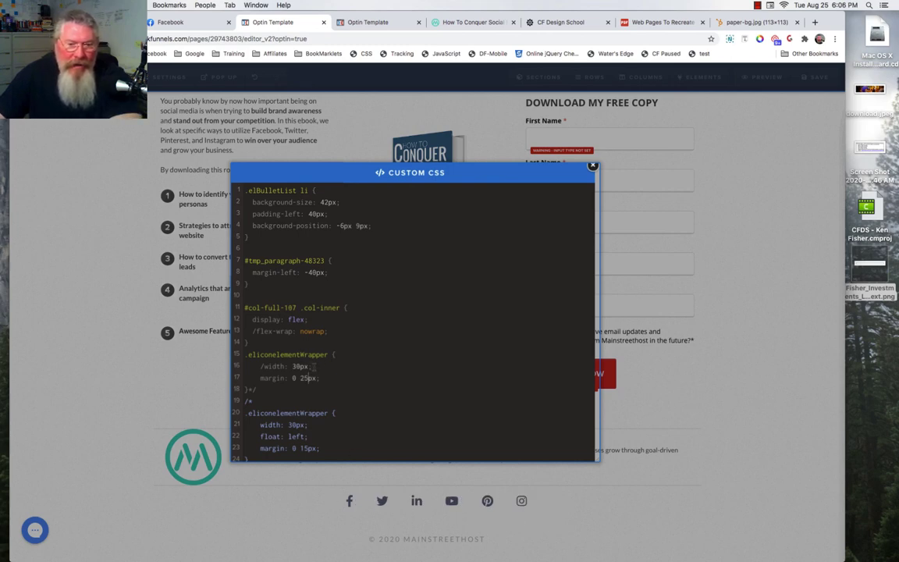
- Comment out the flex column rule and its icon wrapper rule, and uncomment the float: left .eliconelementWrapper rule
left_click(267, 299)
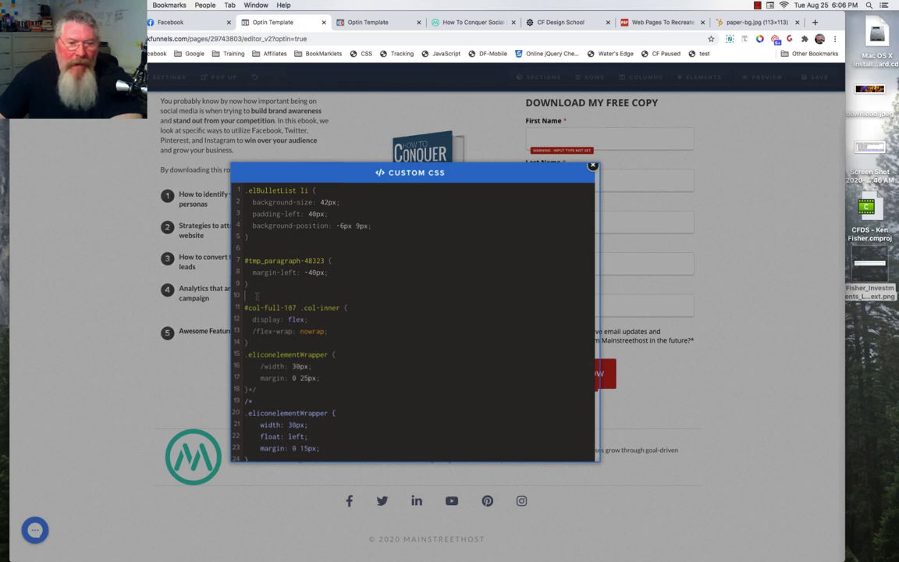
type("/")
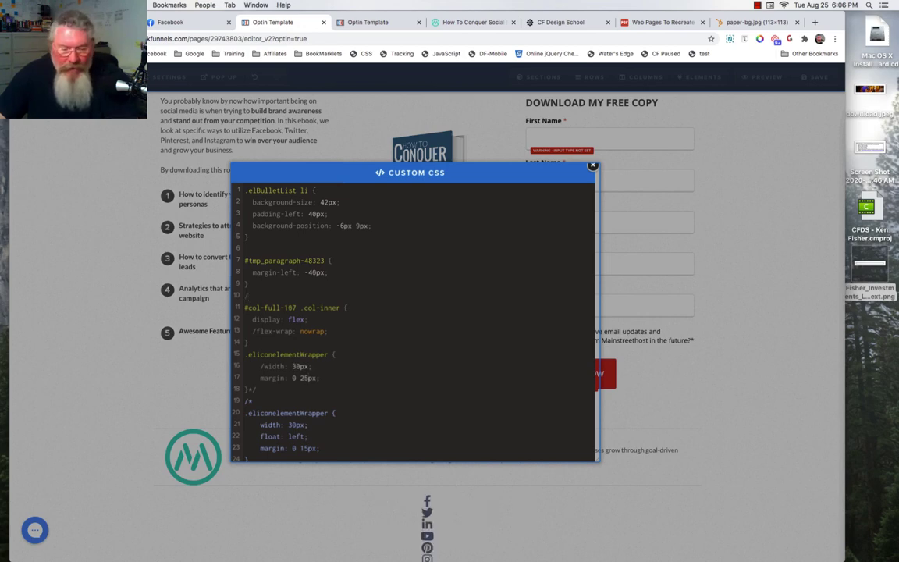
type("**")
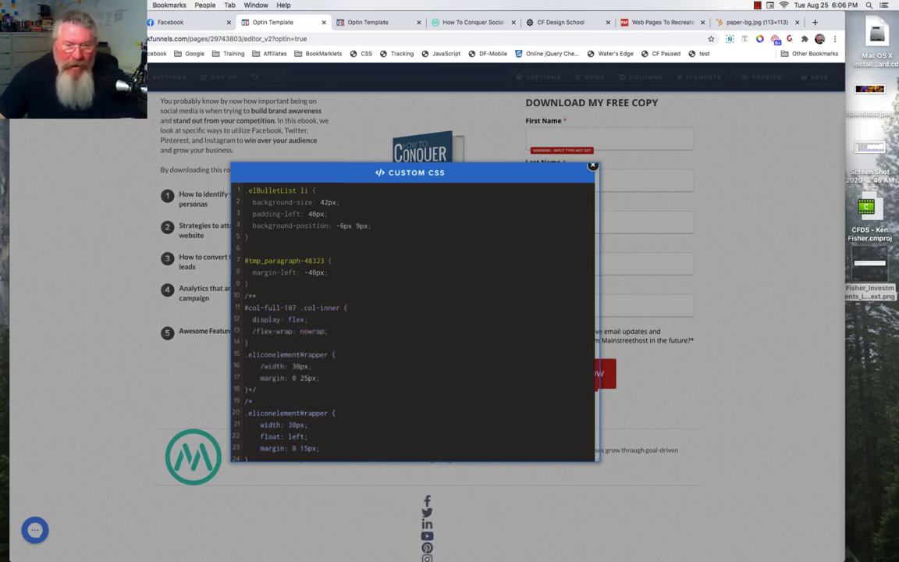
key("BackSpace")
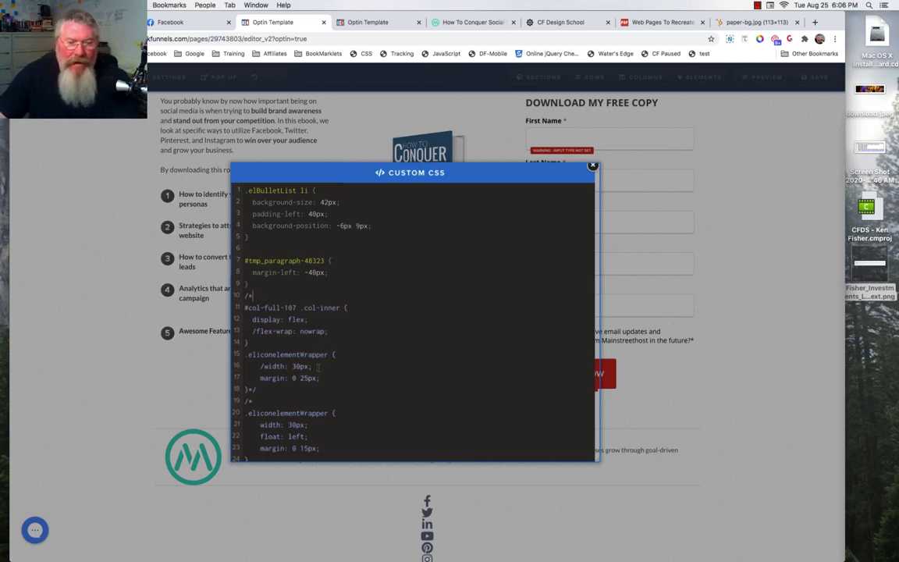
scroll(317, 366, "down", 1)
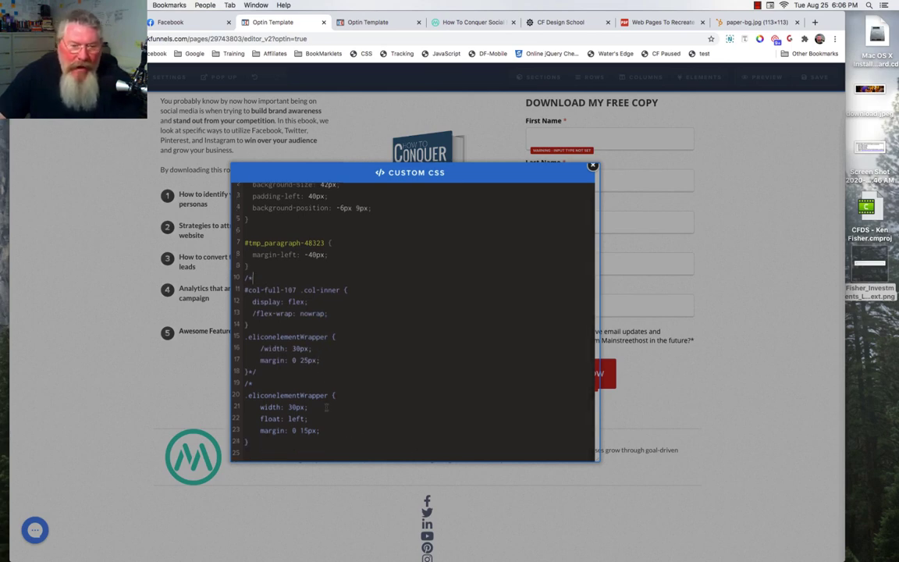
left_click(259, 383)
key("BackSpace")
key("BackSpace")
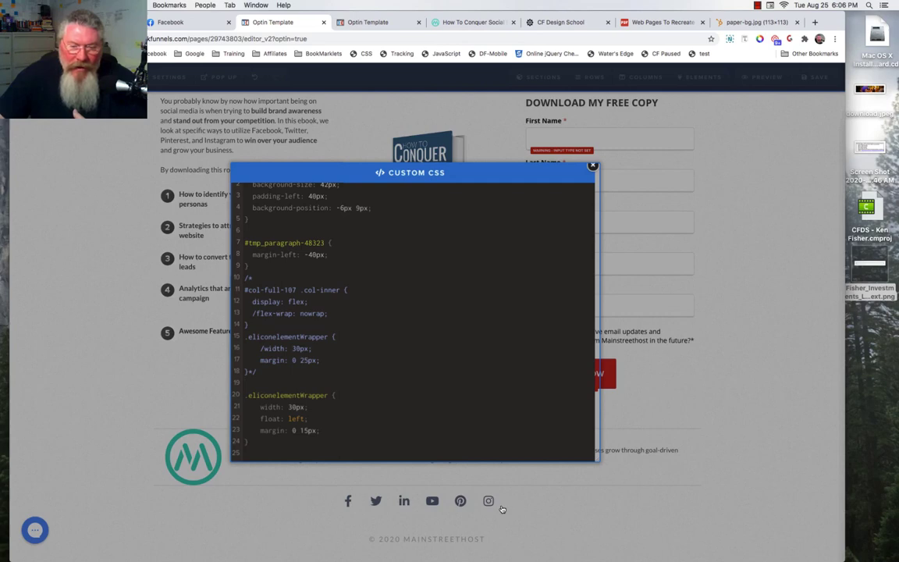
left_click(244, 383)
key("Up")
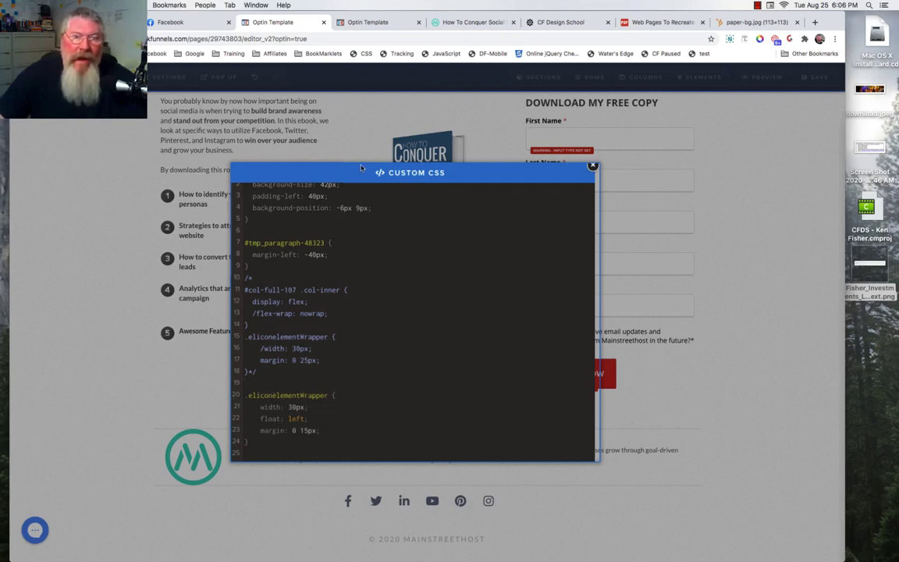
- In the page preview, inspect the footer's Facebook icon and examine its eliconelementWrapper div against the custom CSS selector
left_click(405, 17)
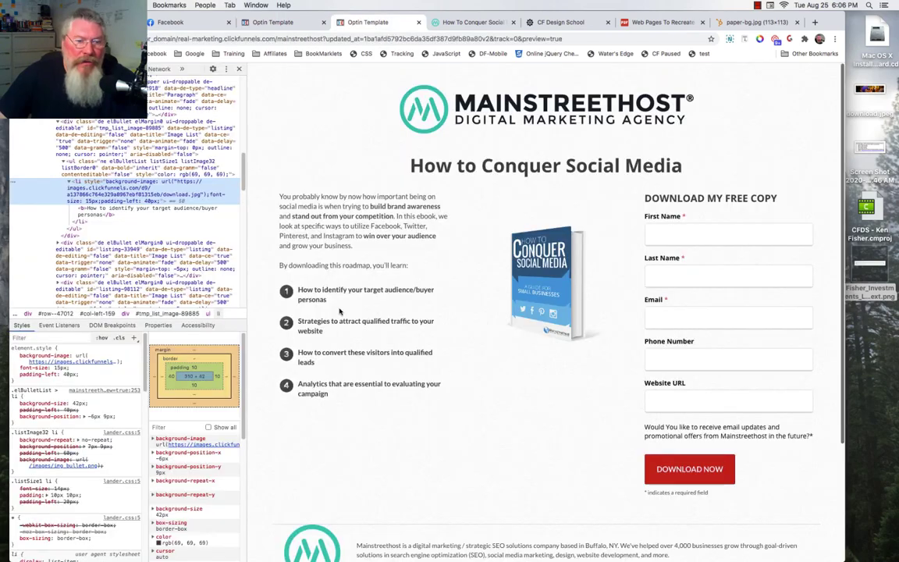
scroll(367, 412, "down", 3)
right_click(549, 407)
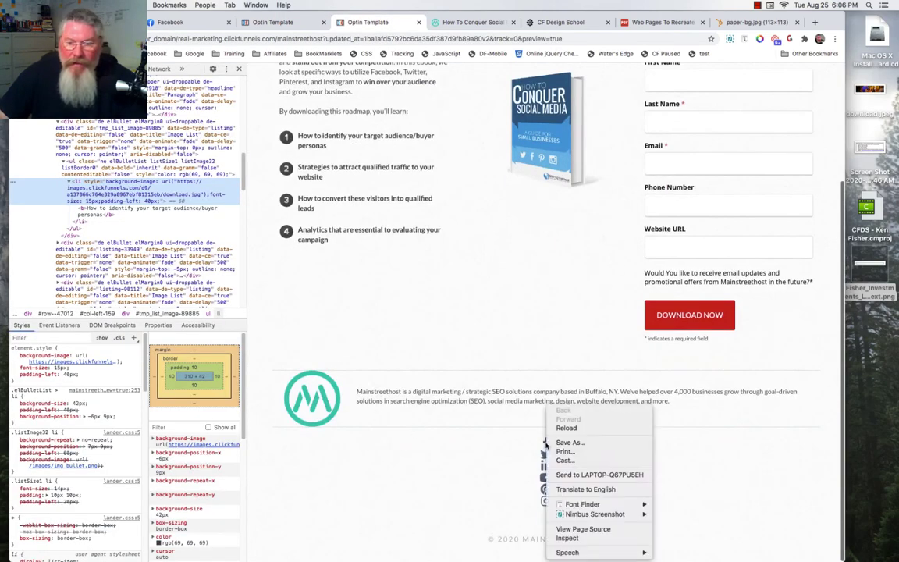
left_click(568, 538)
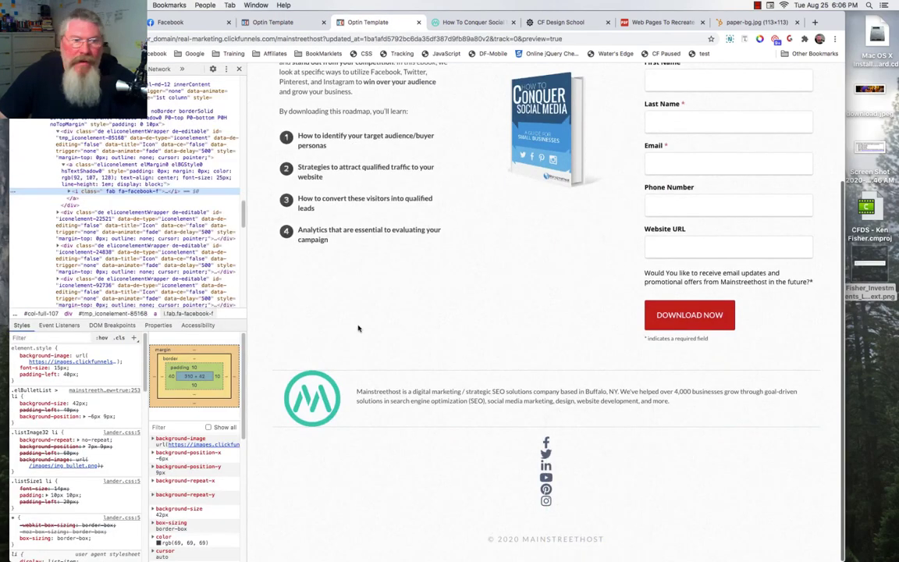
left_click(124, 135)
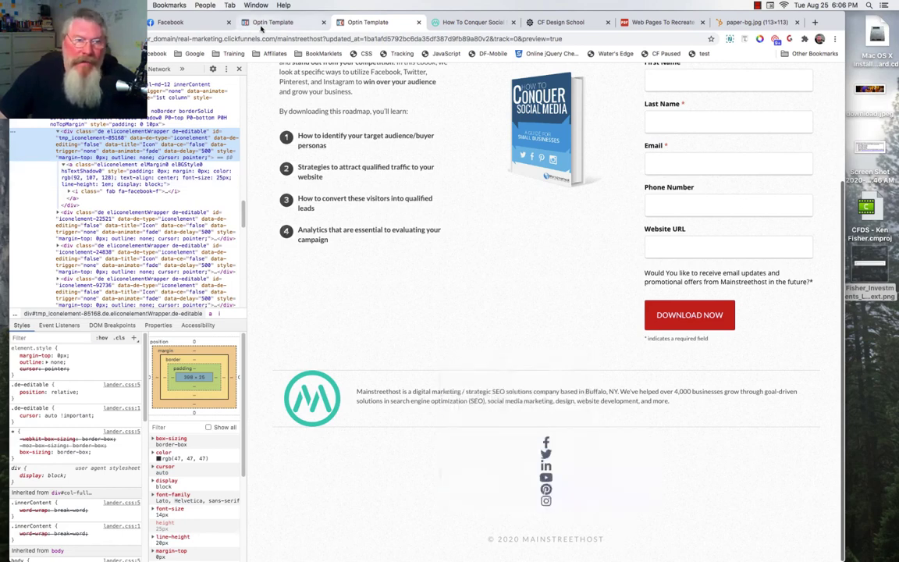
left_click(265, 22)
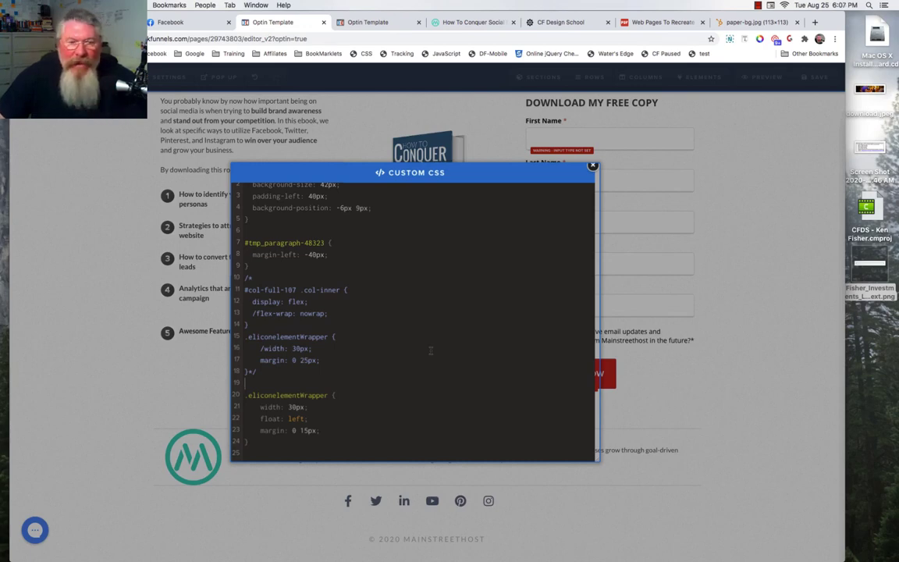
left_click(373, 18)
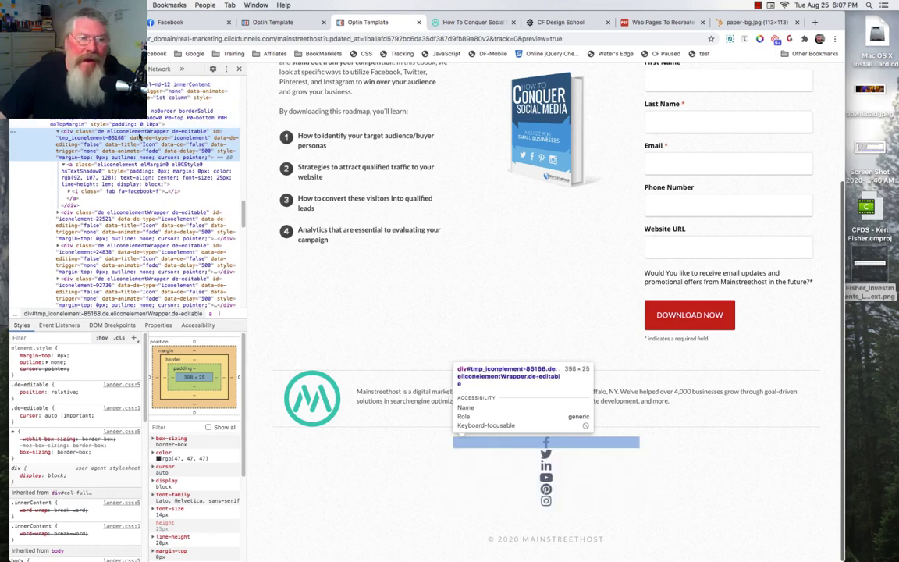
- Back in the page editor's custom CSS, disable the float-based rule's width: 30px with a slash, and toggle float: left off and on
left_click(273, 24)
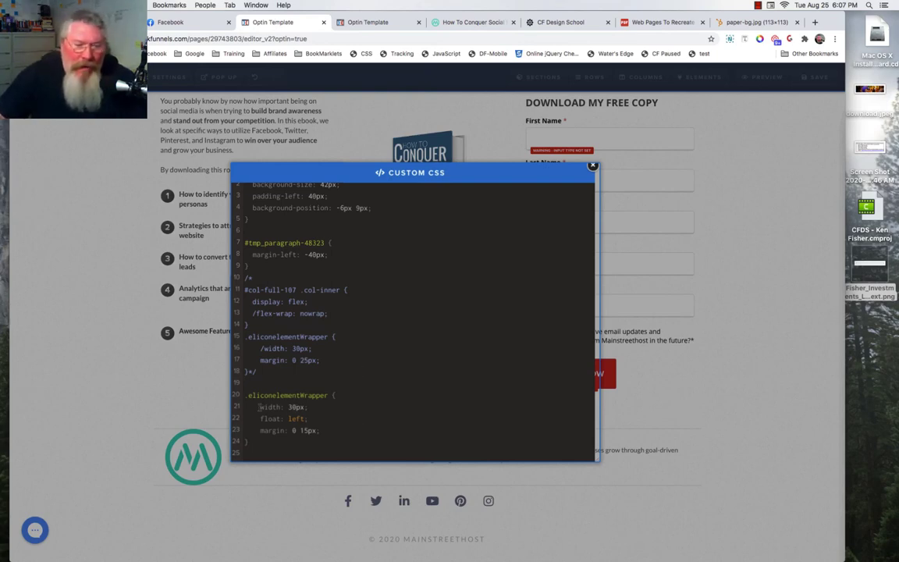
type("/")
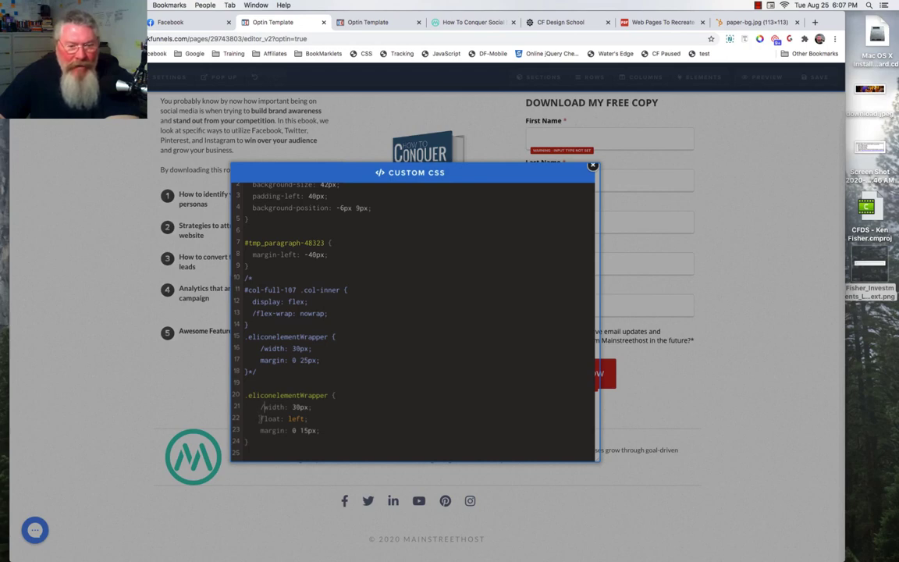
left_click(260, 419)
type("/")
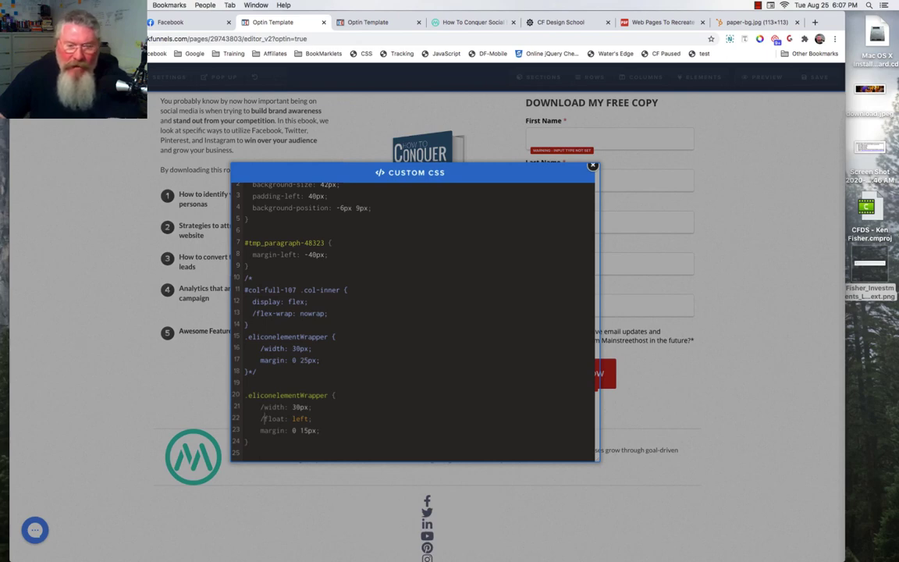
key("BackSpace")
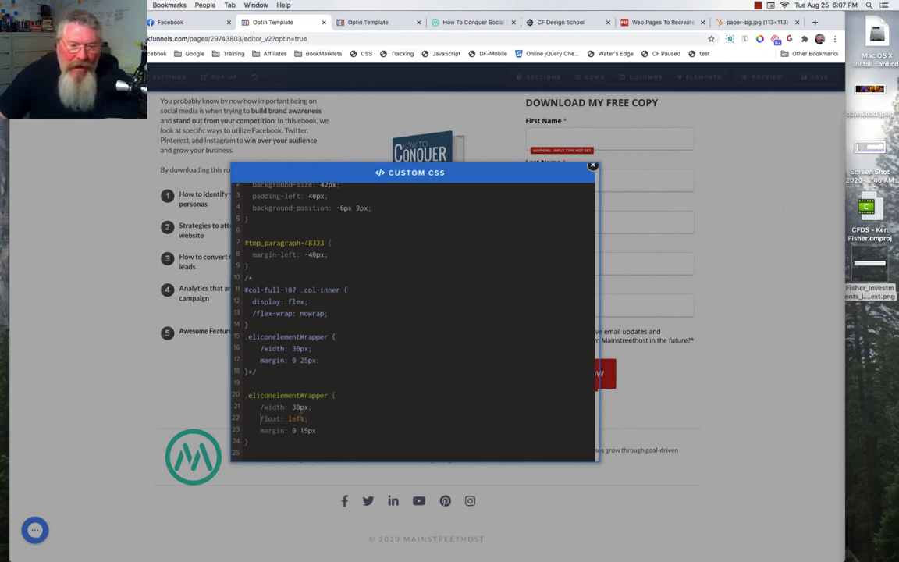
- Try a 25px side margin in the float-based .eliconelementWrapper rule, and settle on margin: 0 20px
left_click(301, 430)
type("2")
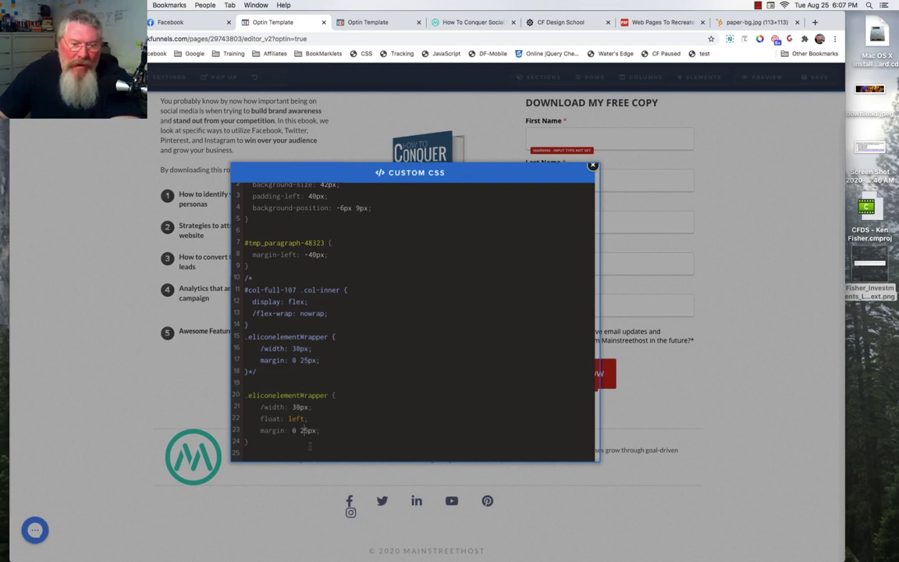
left_click_drag(301, 430, 308, 429)
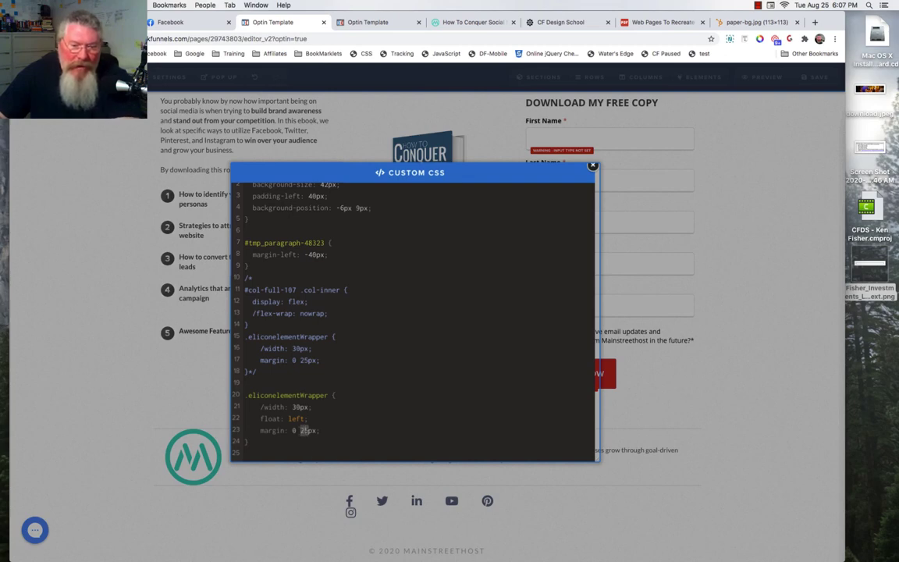
type("20")
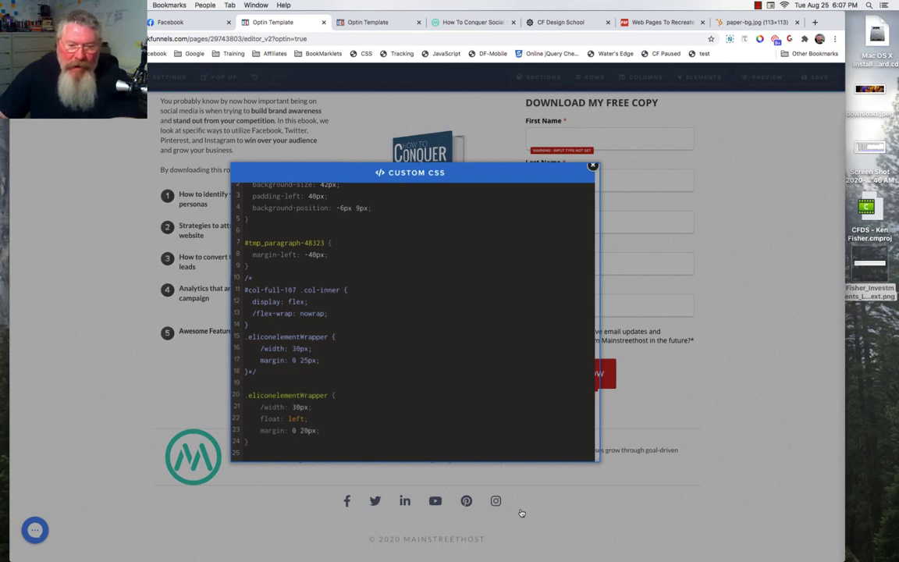
- Close the custom CSS editor and set the social icon row's width to 100%
left_click(647, 502)
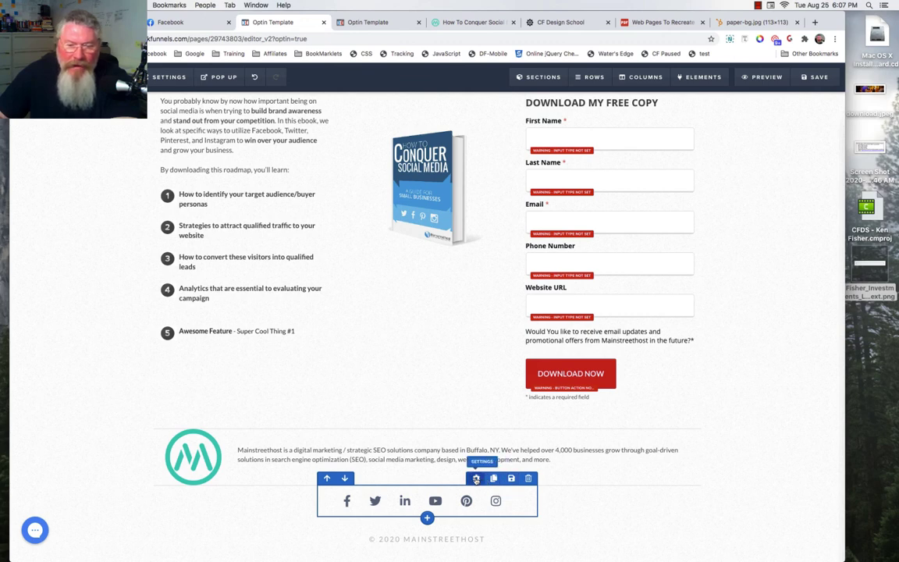
left_click(476, 479)
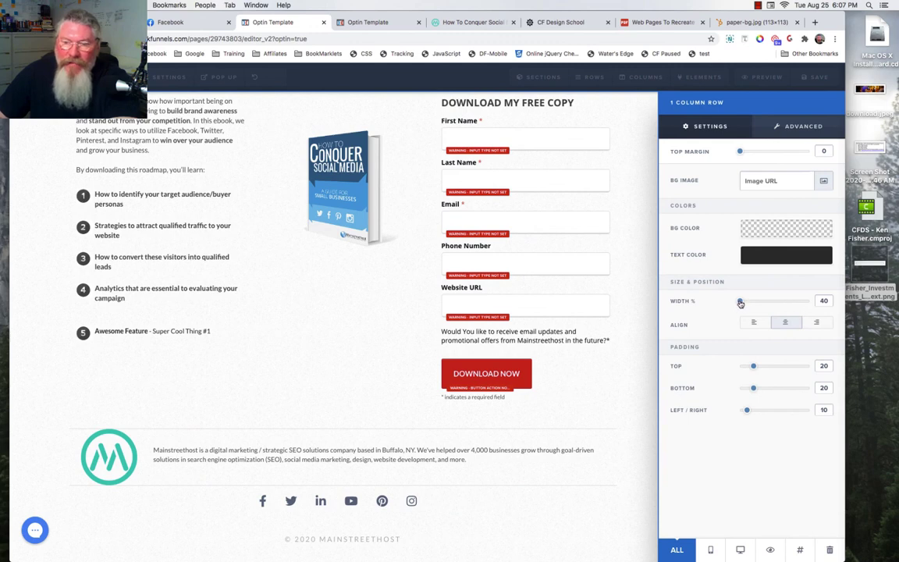
left_click(414, 502)
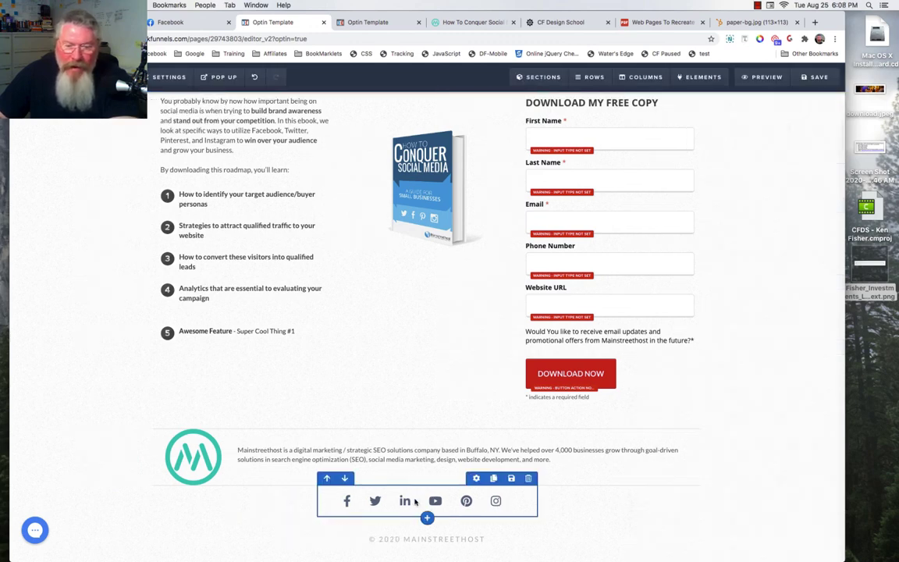
left_click(476, 479)
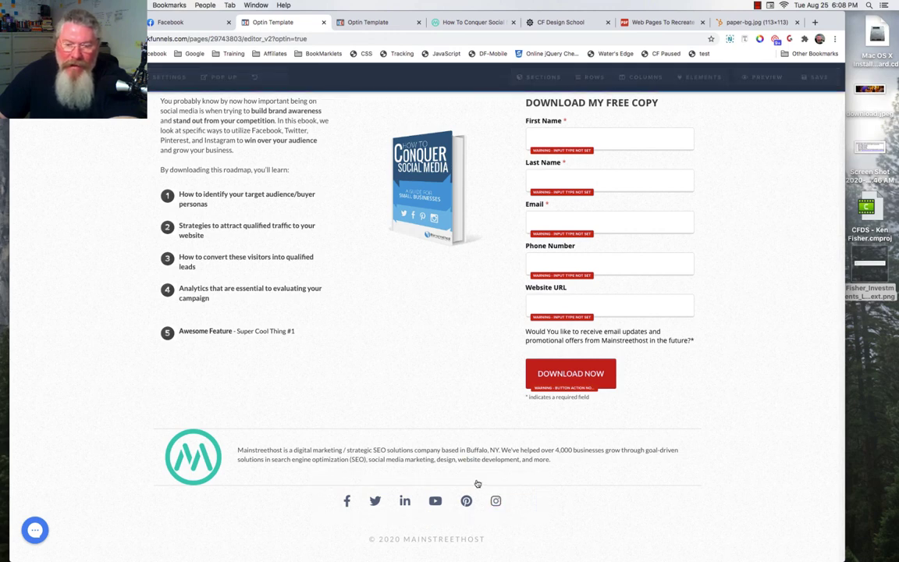
left_click_drag(739, 303, 815, 302)
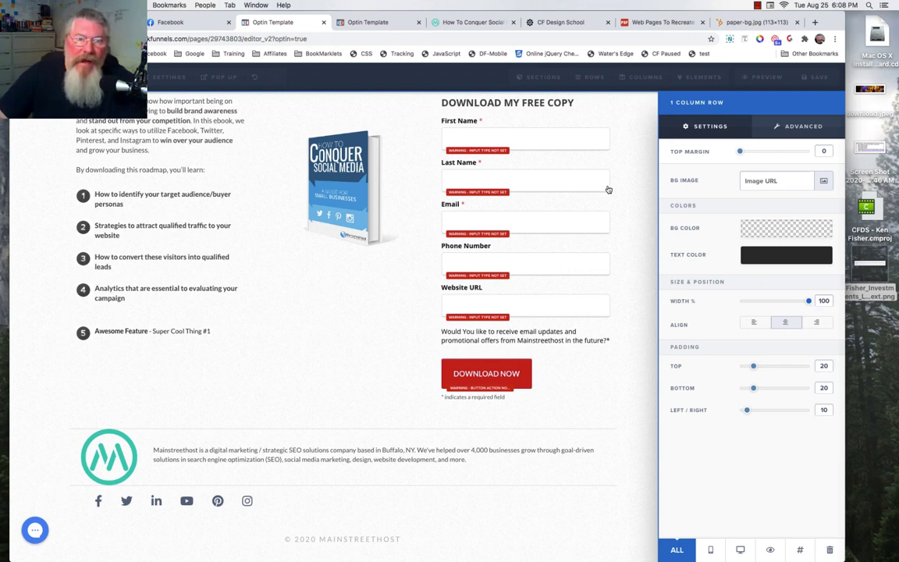
- Reopen the custom CSS editor, comment out the float-based .eliconelementWrapper rule and uncomment the flex column and icon wrapper rules
left_click(363, 55)
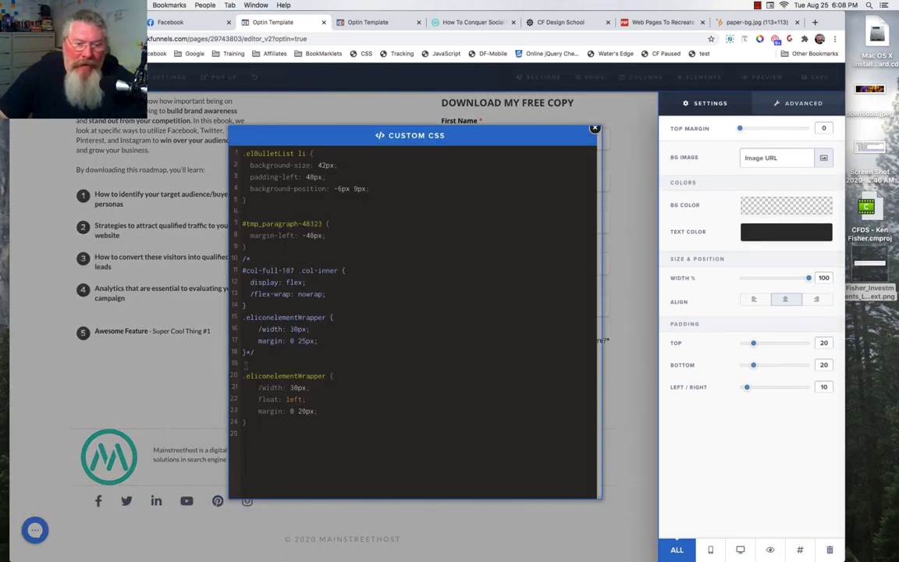
type("/")
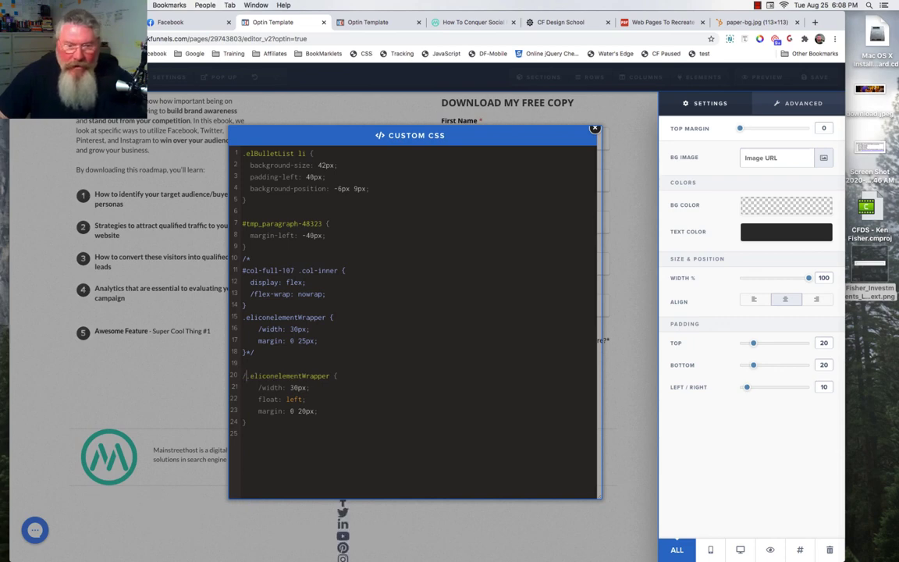
left_click(250, 257)
key("BackSpace")
key("BackSpace")
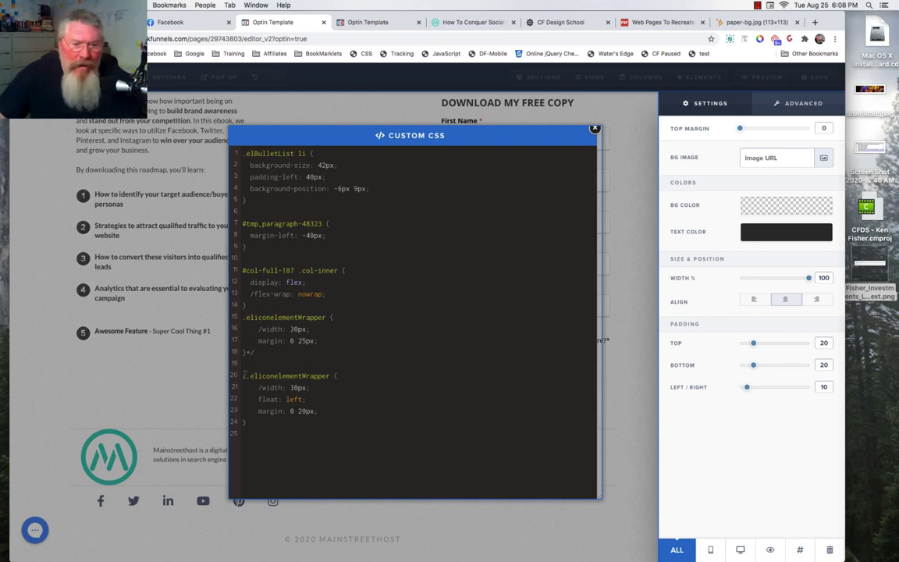
type("*")
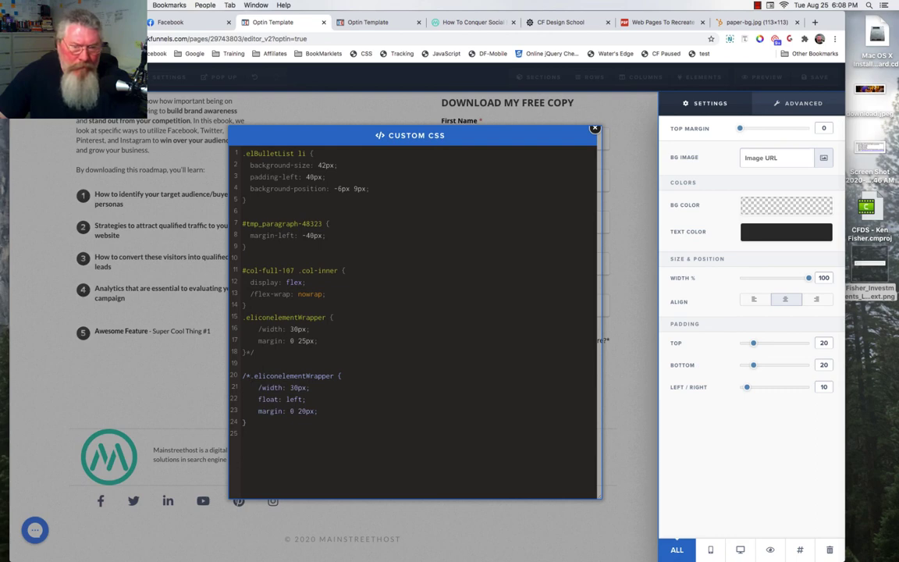
- Re-enable flex-wrap: nowrap in the #col-full-107 .col-inner rule, and set the social icon row's width to 40%
left_click(252, 293)
key("BackSpace")
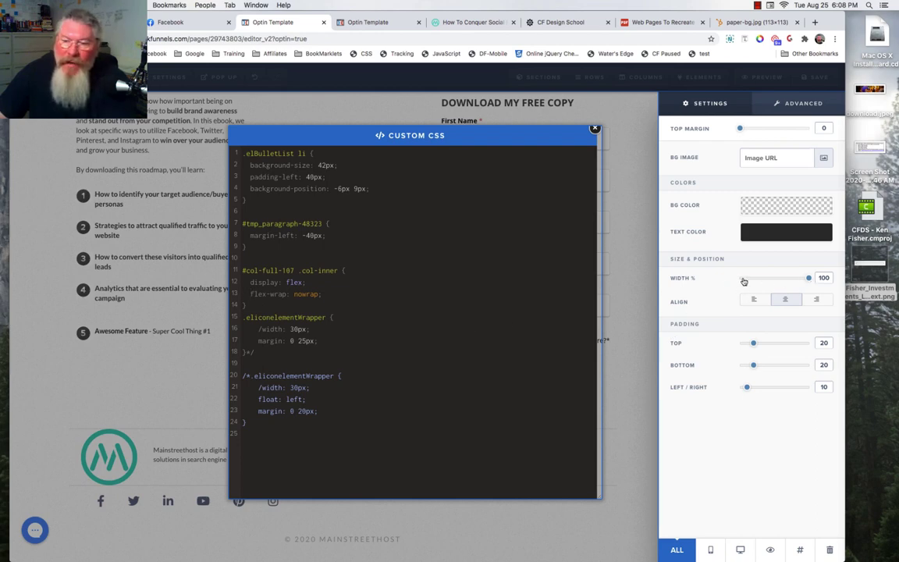
left_click(642, 287)
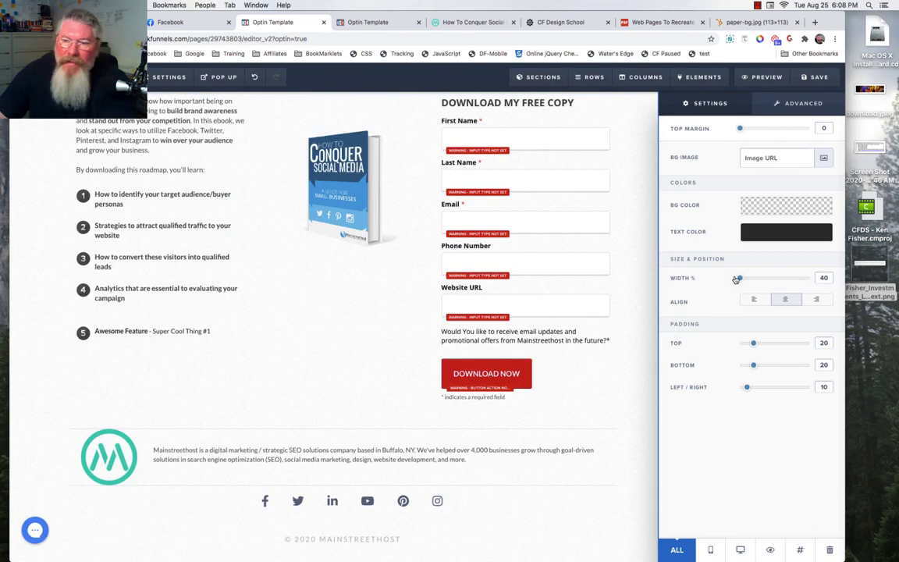
left_click(646, 263)
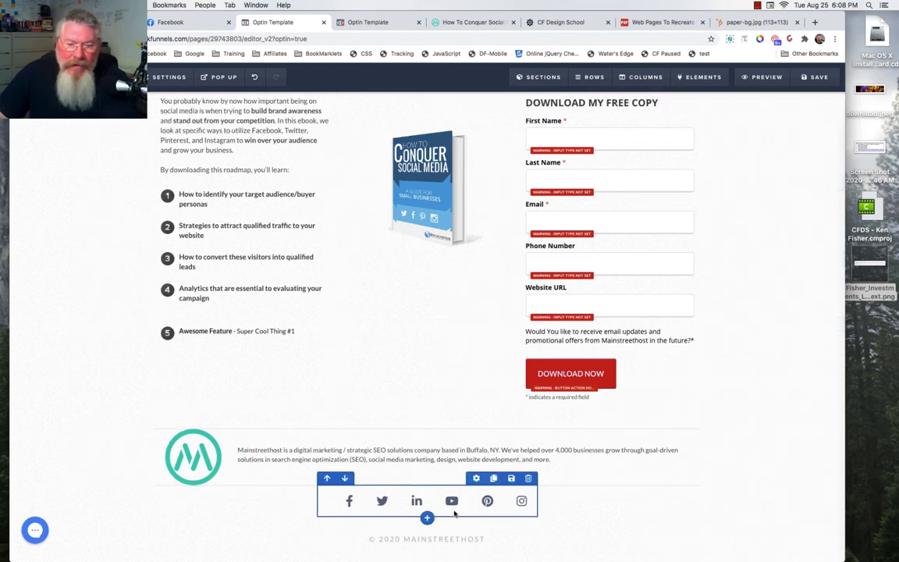
- Reopen the custom CSS editor and disable flex-wrap: nowrap in the #col-full-107 .col-inner rule with a leading slash
left_click(366, 55)
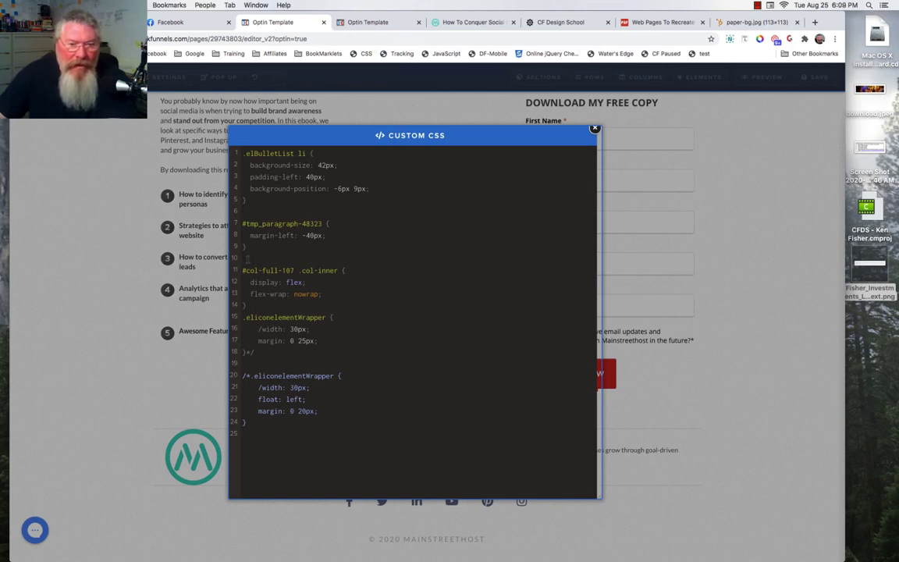
type("/")
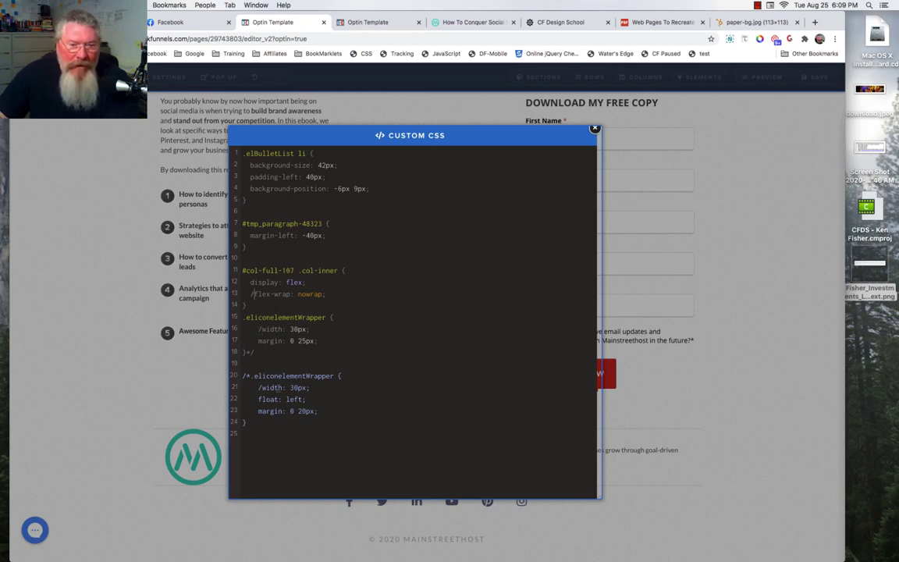
left_click_drag(262, 329, 311, 329)
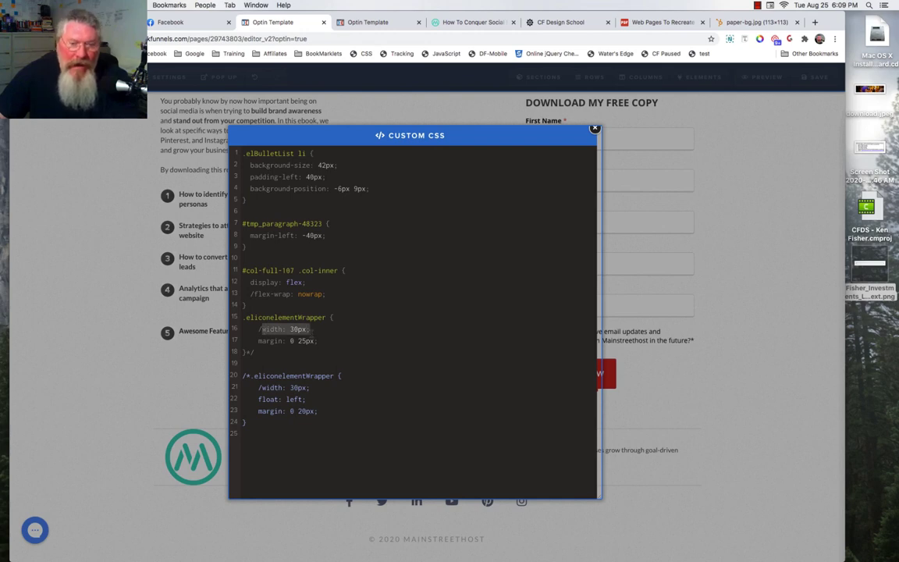
left_click(338, 355)
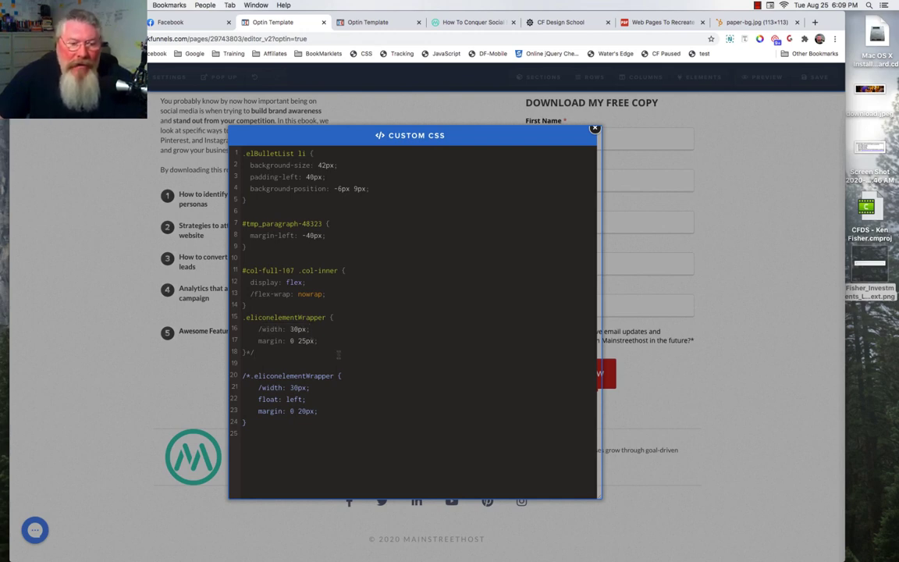